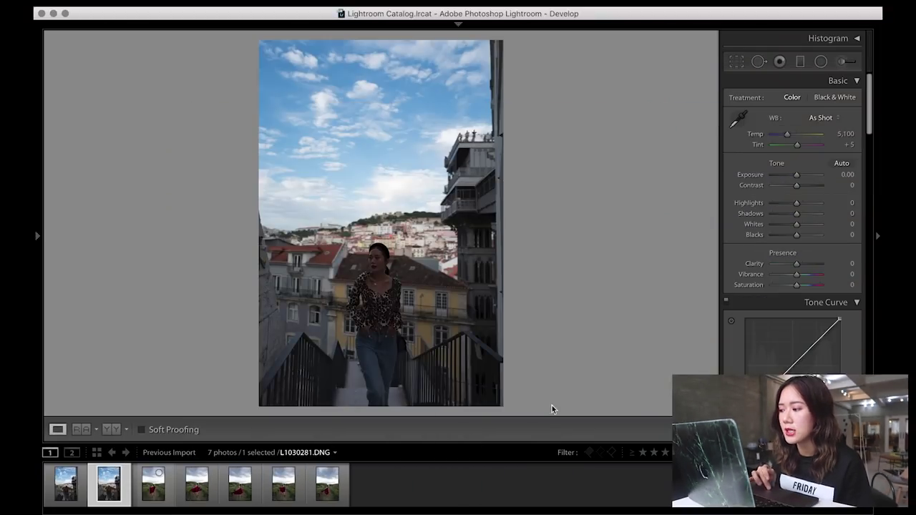
- Raise the photo's Shadows to +100 and lower its Highlights to −100
{"action": "left_click_drag", "start_coordinate": [796, 215], "coordinate": [843, 220]}
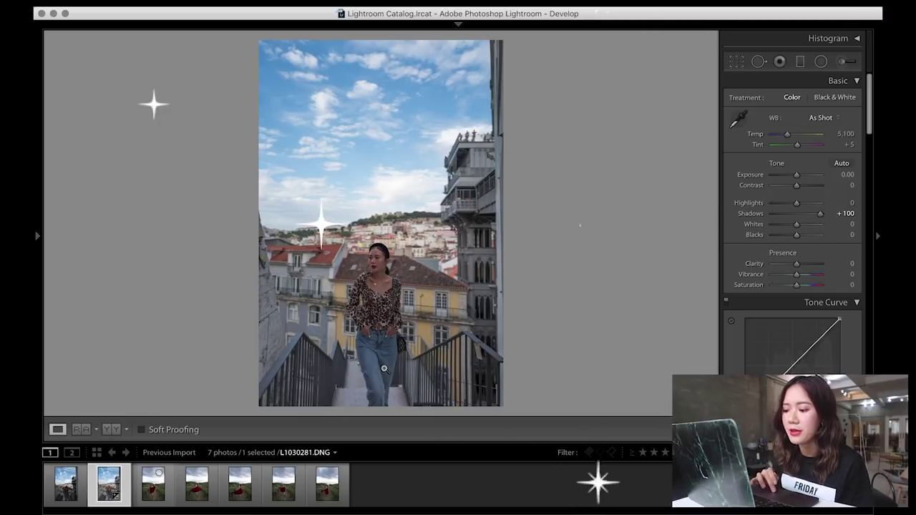
{"action": "left_click_drag", "start_coordinate": [797, 206], "coordinate": [712, 214]}
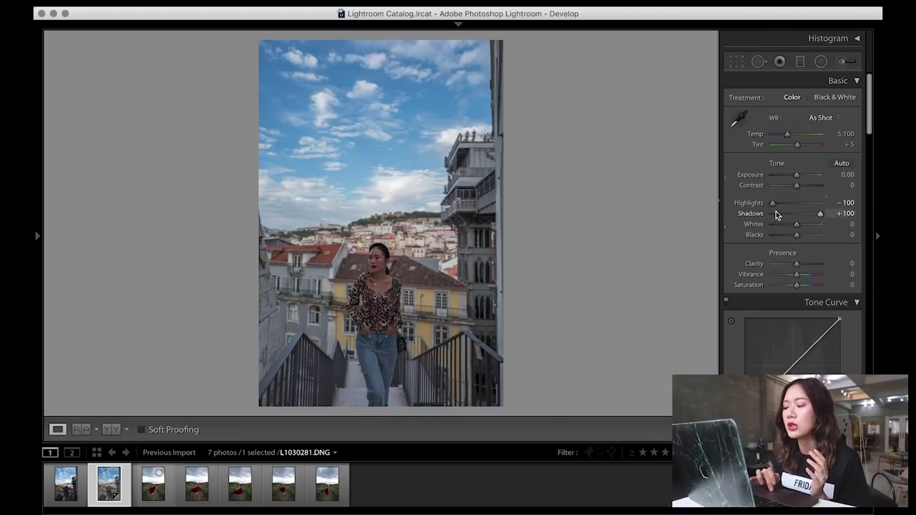
{"action": "mouse_move", "coordinate": [826, 218]}
{"action": "left_mouse_down"}
{"action": "mouse_move", "coordinate": [798, 218]}
{"action": "mouse_move", "coordinate": [830, 220]}
{"action": "left_mouse_up"}
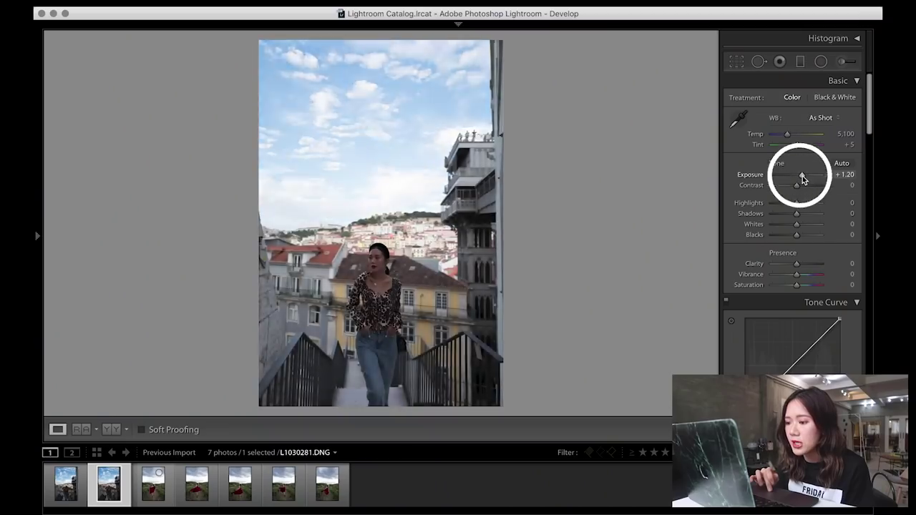
- Try brightening the photo with an Exposure of +1.85, and reset the Exposure to 0
{"action": "left_click_drag", "start_coordinate": [802, 178], "coordinate": [805, 180]}
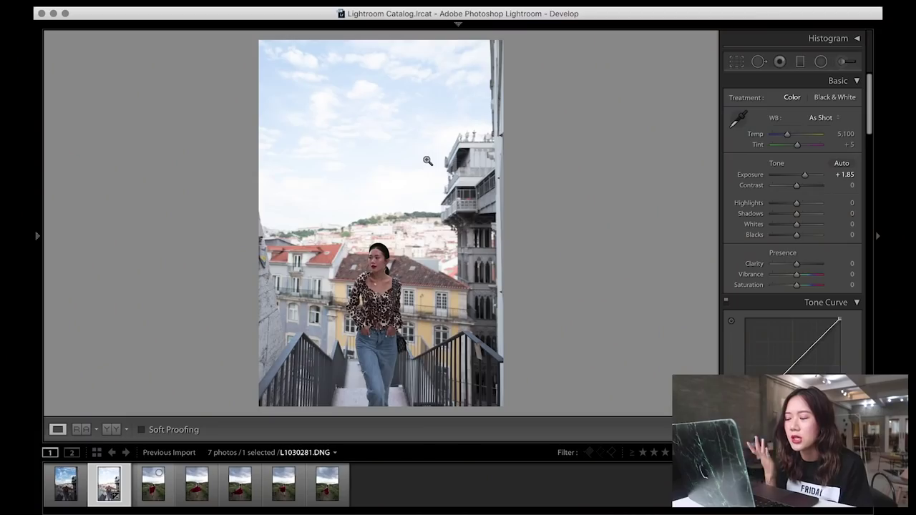
{"action": "double_click", "coordinate": [752, 176]}
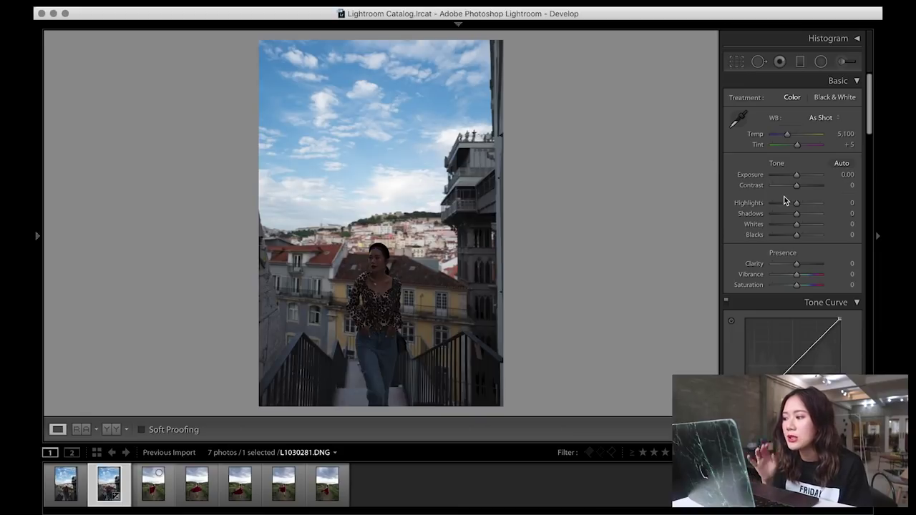
- Set Shadows to +100, Highlights to −100 and Exposure to +0.65 to balance the dark subject against the sky
{"action": "left_click_drag", "start_coordinate": [797, 213], "coordinate": [847, 215]}
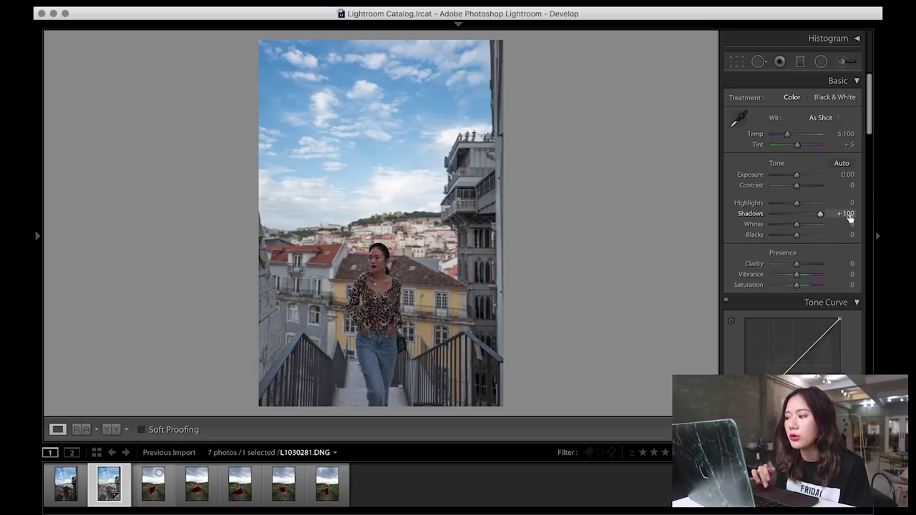
{"action": "left_click_drag", "start_coordinate": [797, 202], "coordinate": [797, 175]}
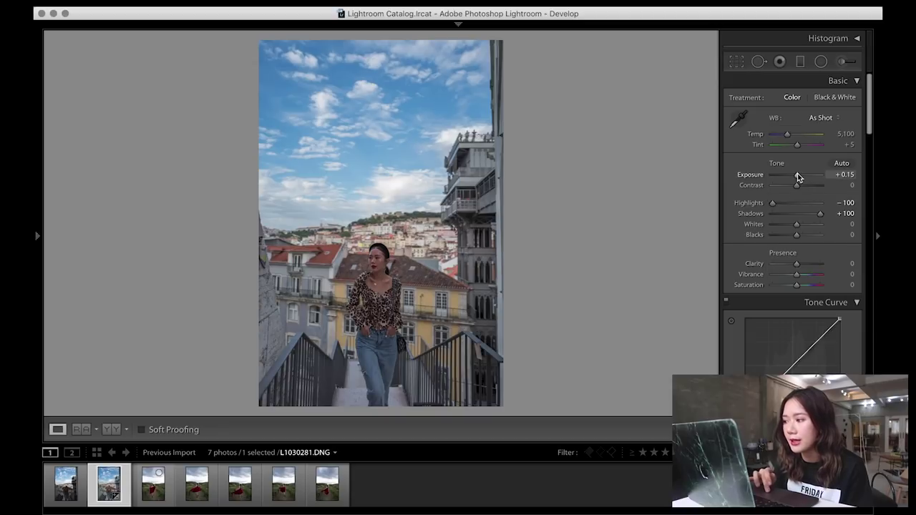
{"action": "left_click_drag", "start_coordinate": [796, 177], "coordinate": [798, 178]}
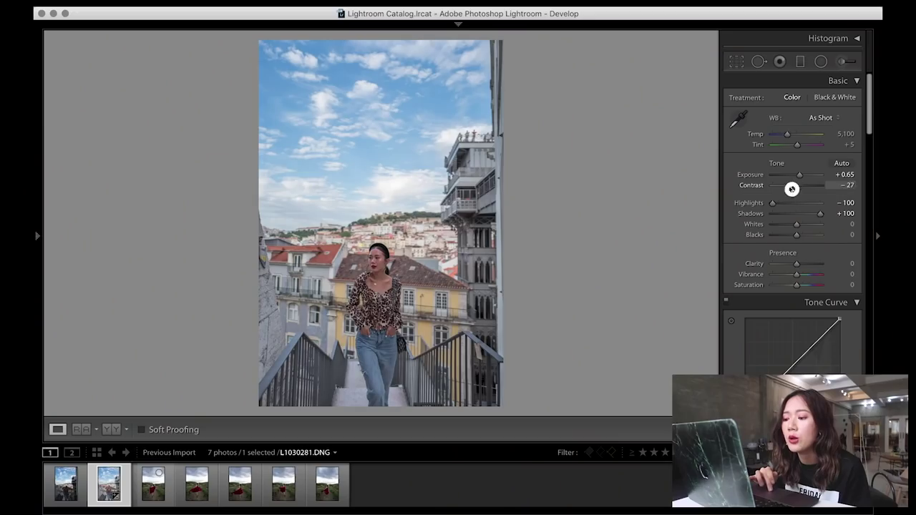
- Lower the Contrast to −38 and raise the Clarity to +17
{"action": "mouse_move", "coordinate": [791, 189]}
{"action": "left_mouse_down"}
{"action": "mouse_move", "coordinate": [777, 188]}
{"action": "mouse_move", "coordinate": [808, 185]}
{"action": "left_mouse_up"}
{"action": "left_click", "coordinate": [486, 312]}
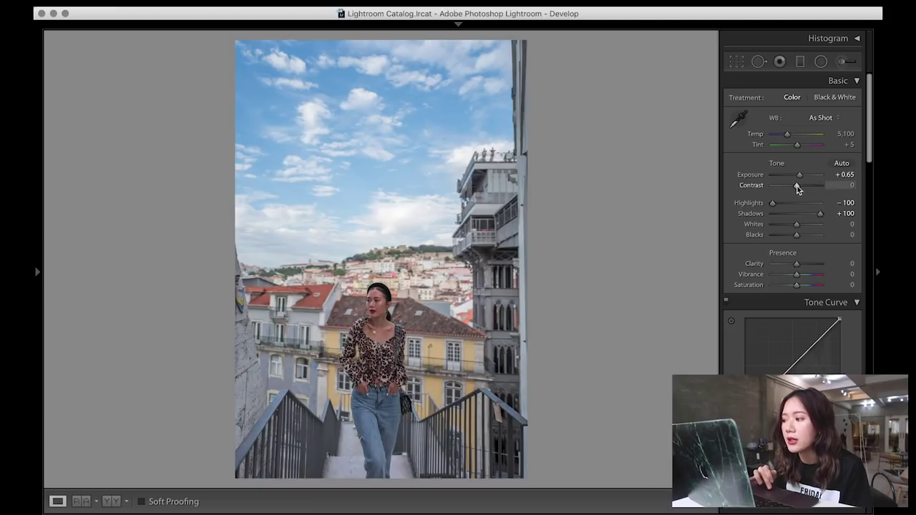
{"action": "left_click_drag", "start_coordinate": [796, 186], "coordinate": [787, 187]}
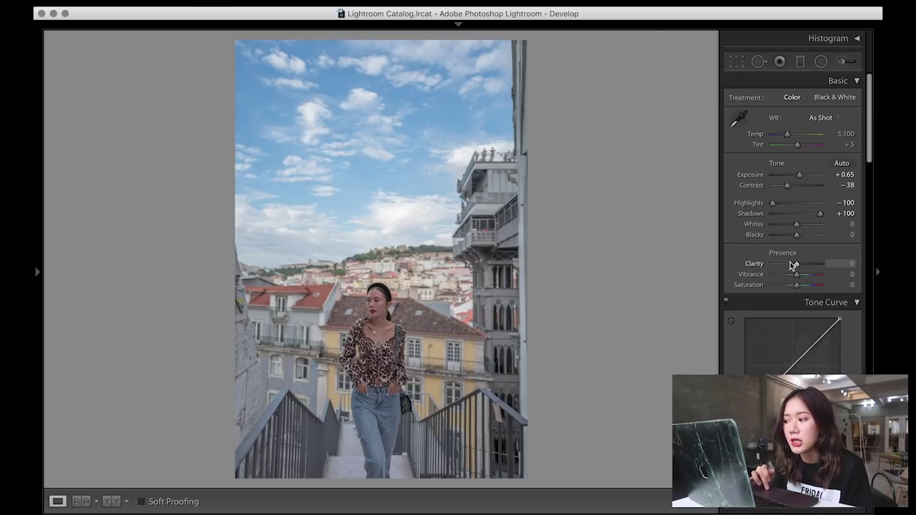
{"action": "left_click_drag", "start_coordinate": [796, 264], "coordinate": [801, 264]}
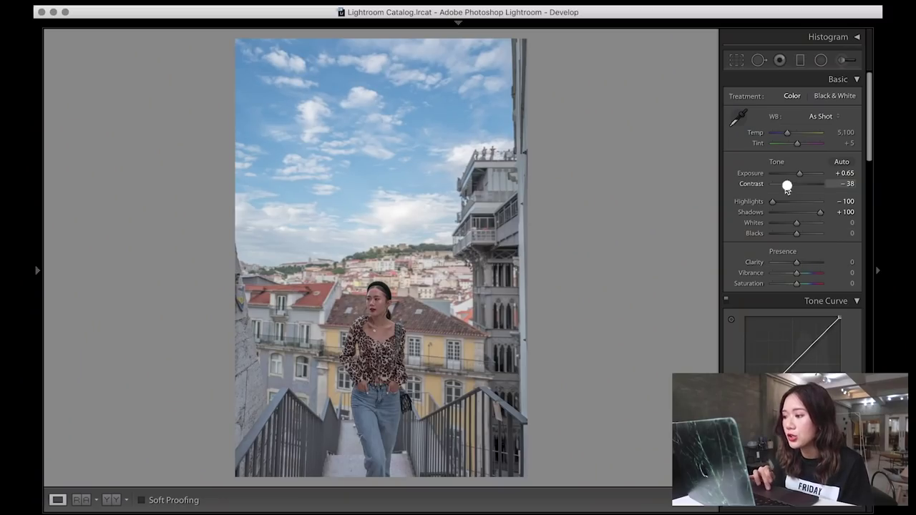
{"action": "left_click", "coordinate": [786, 186]}
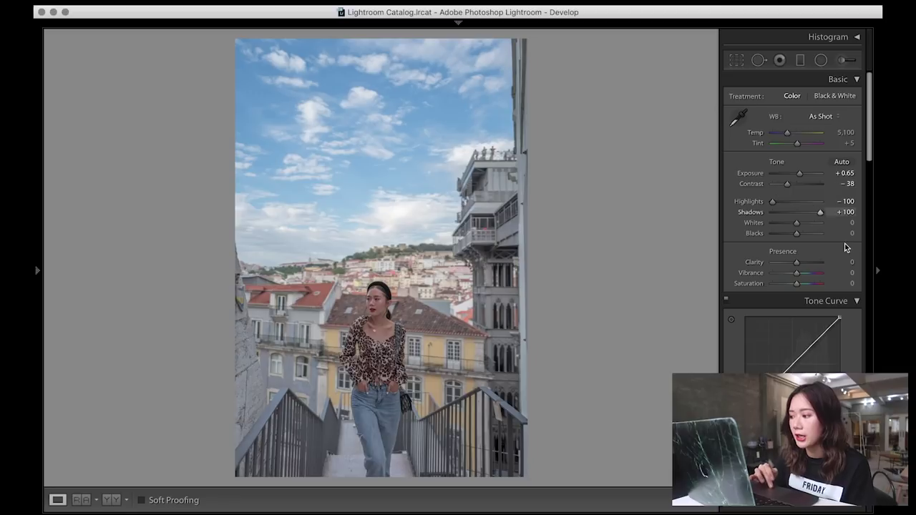
{"action": "left_click_drag", "start_coordinate": [800, 263], "coordinate": [803, 263]}
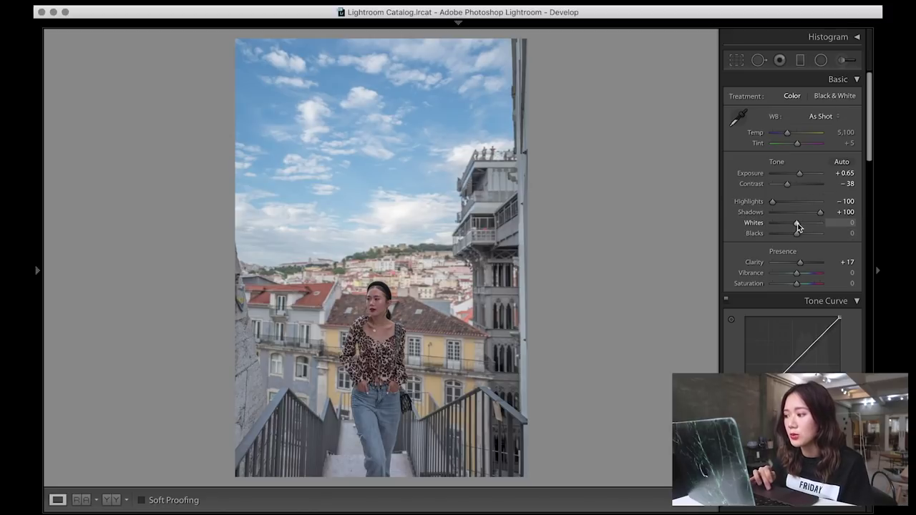
- Try raising the Whites to +51 to brighten the clouds and buildings
{"action": "left_click_drag", "start_coordinate": [795, 224], "coordinate": [804, 226]}
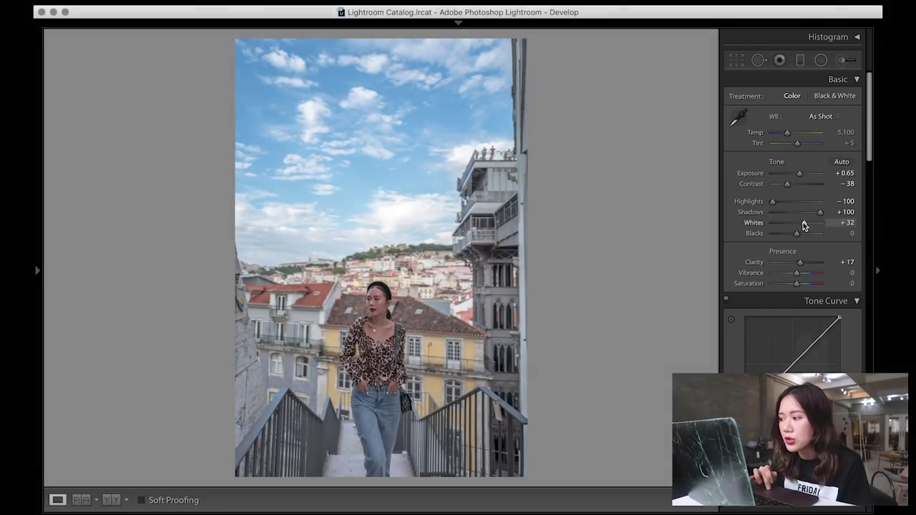
{"action": "left_click", "coordinate": [420, 217]}
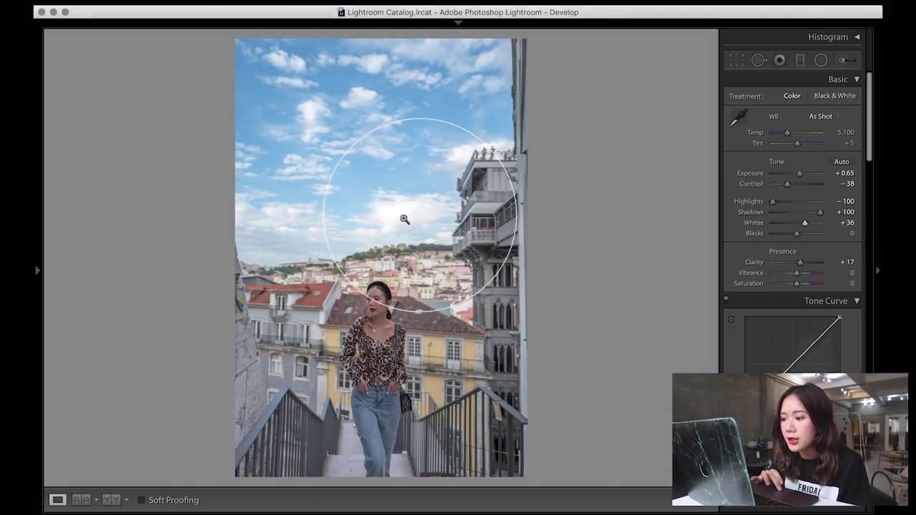
{"action": "left_click_drag", "start_coordinate": [801, 225], "coordinate": [810, 226]}
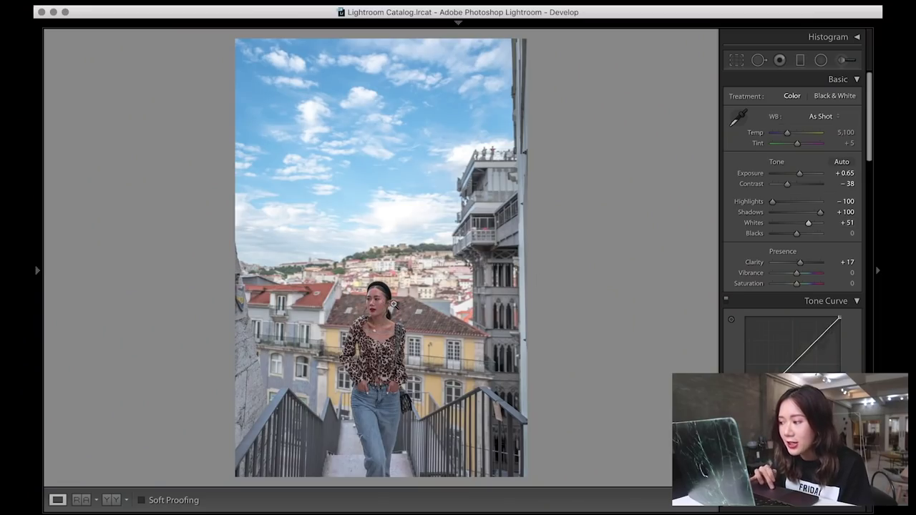
{"action": "left_click_drag", "start_coordinate": [808, 226], "coordinate": [815, 225]}
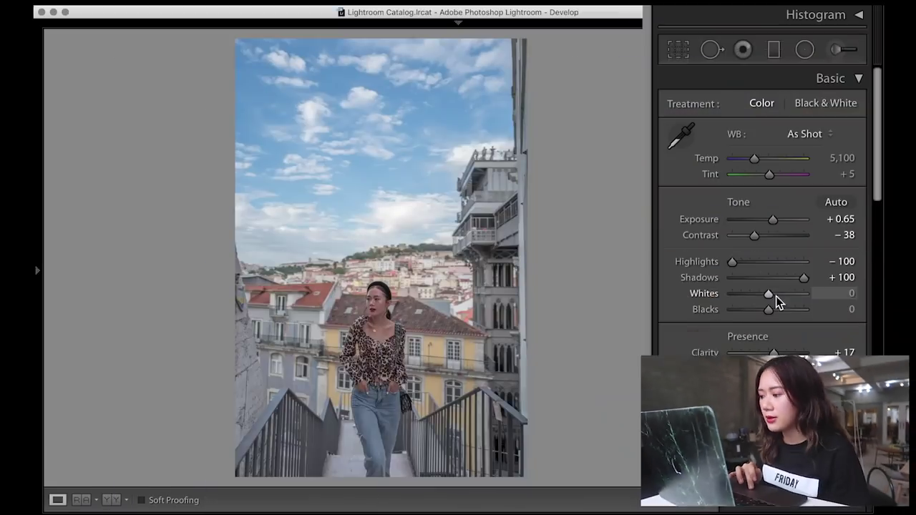
- Set the Whites to +40 and the Blacks to about −19
{"action": "left_click", "coordinate": [770, 294]}
{"action": "mouse_move", "coordinate": [770, 295]}
{"action": "left_mouse_down"}
{"action": "mouse_move", "coordinate": [785, 293]}
{"action": "mouse_move", "coordinate": [749, 313]}
{"action": "mouse_move", "coordinate": [764, 314]}
{"action": "mouse_move", "coordinate": [739, 311]}
{"action": "mouse_move", "coordinate": [791, 306]}
{"action": "mouse_move", "coordinate": [761, 309]}
{"action": "left_mouse_up"}
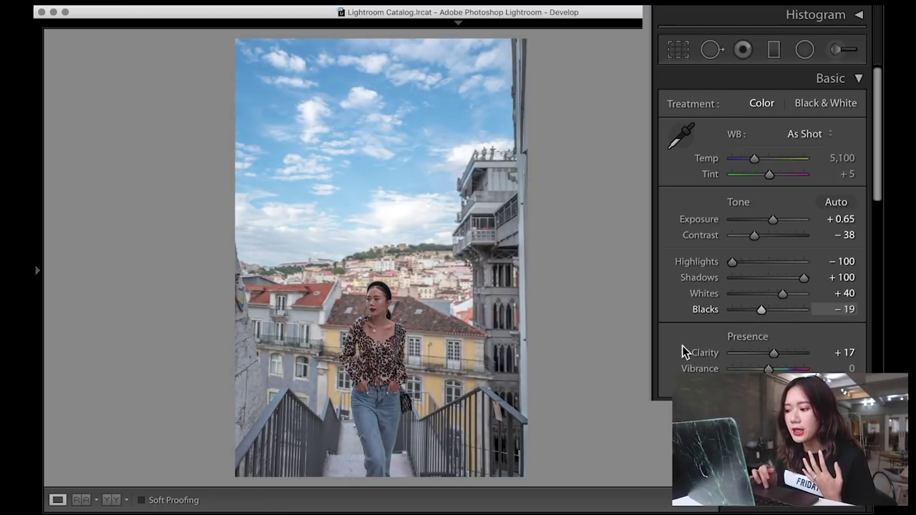
{"action": "left_click", "coordinate": [498, 286]}
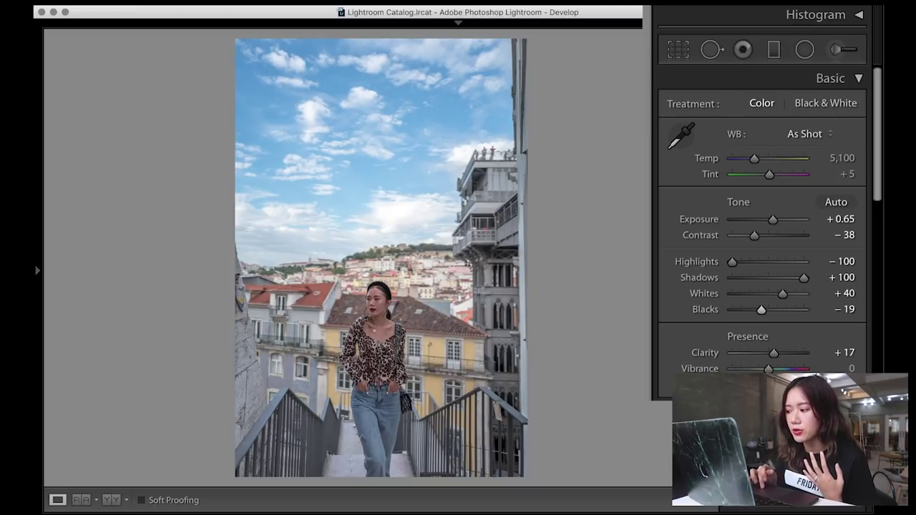
{"action": "mouse_move", "coordinate": [760, 312]}
{"action": "left_mouse_down"}
{"action": "mouse_move", "coordinate": [738, 316]}
{"action": "mouse_move", "coordinate": [779, 313]}
{"action": "mouse_move", "coordinate": [763, 314]}
{"action": "left_mouse_up"}
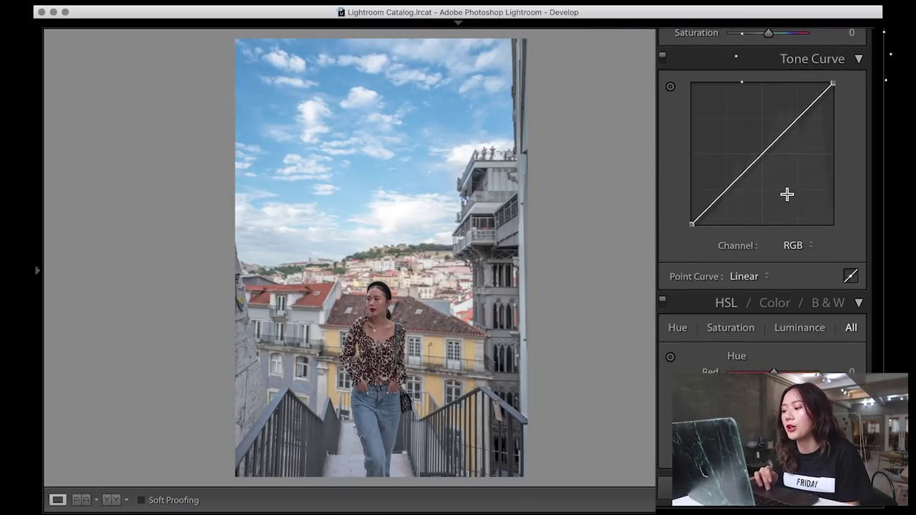
- Add a slightly raised midtone point and a shadow point at about 26.3 / 26.3 % to the RGB tone curve
{"action": "left_click", "coordinate": [794, 247]}
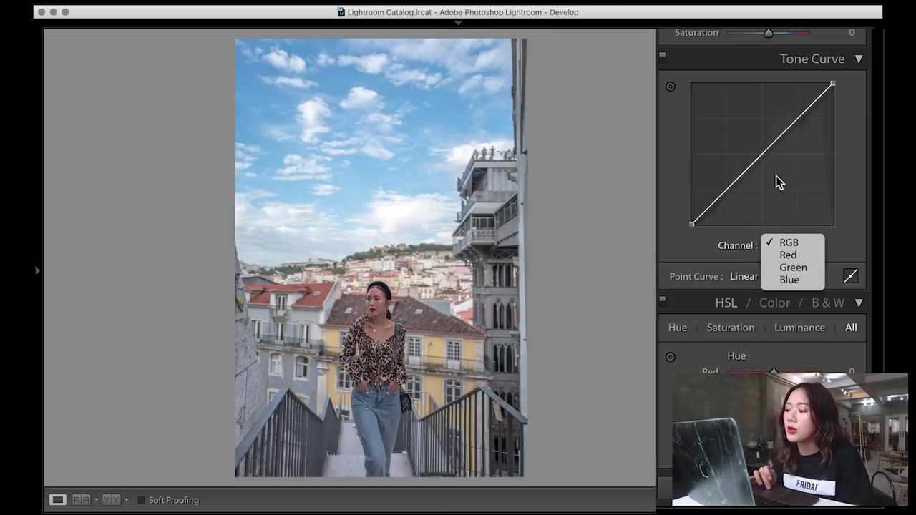
{"action": "left_click", "coordinate": [861, 153]}
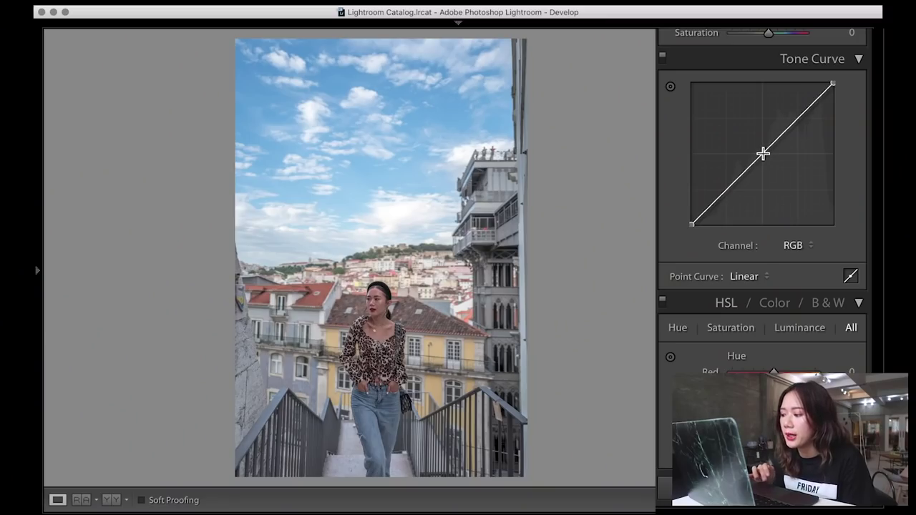
{"action": "left_click", "coordinate": [762, 152]}
{"action": "left_click_drag", "start_coordinate": [762, 157], "coordinate": [761, 154]}
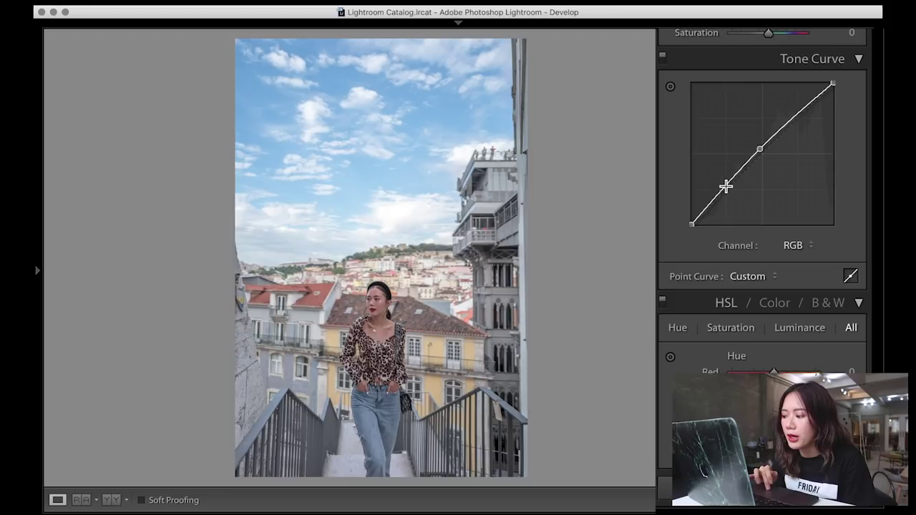
{"action": "left_click_drag", "start_coordinate": [725, 186], "coordinate": [727, 186]}
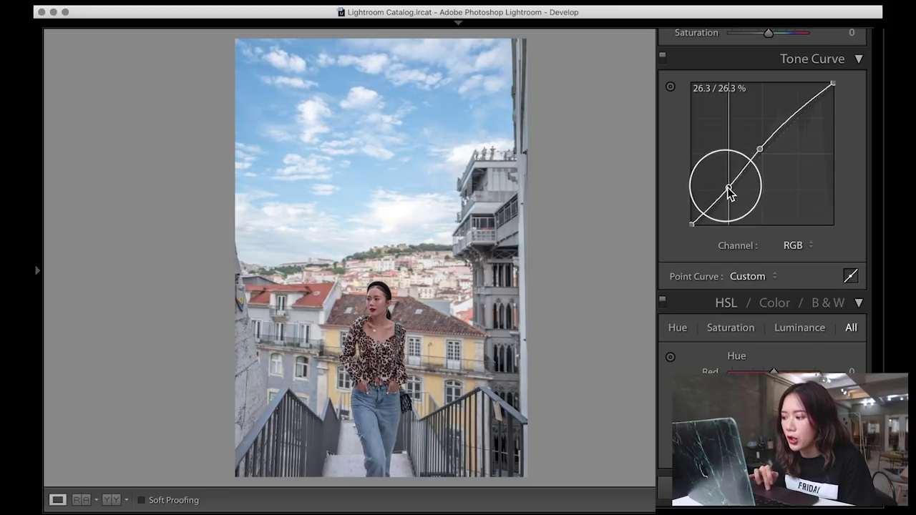
- Lift the black end of the RGB tone curve slightly and raise a highlight point to about 71.8 / 79.2 %
{"action": "left_click", "coordinate": [692, 225]}
{"action": "left_click_drag", "start_coordinate": [694, 226], "coordinate": [686, 206]}
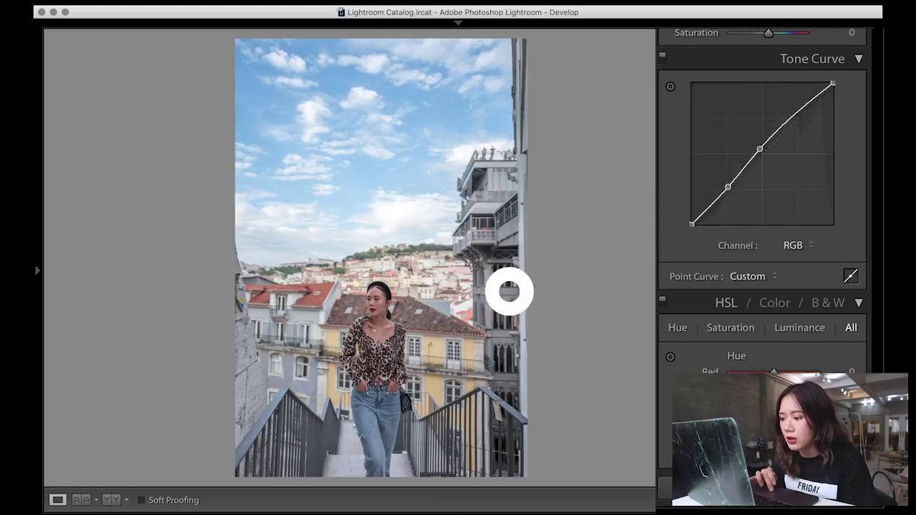
{"action": "mouse_move", "coordinate": [693, 224]}
{"action": "left_mouse_down"}
{"action": "mouse_move", "coordinate": [680, 196]}
{"action": "mouse_move", "coordinate": [677, 207]}
{"action": "mouse_move", "coordinate": [673, 200]}
{"action": "mouse_move", "coordinate": [689, 213]}
{"action": "left_mouse_up"}
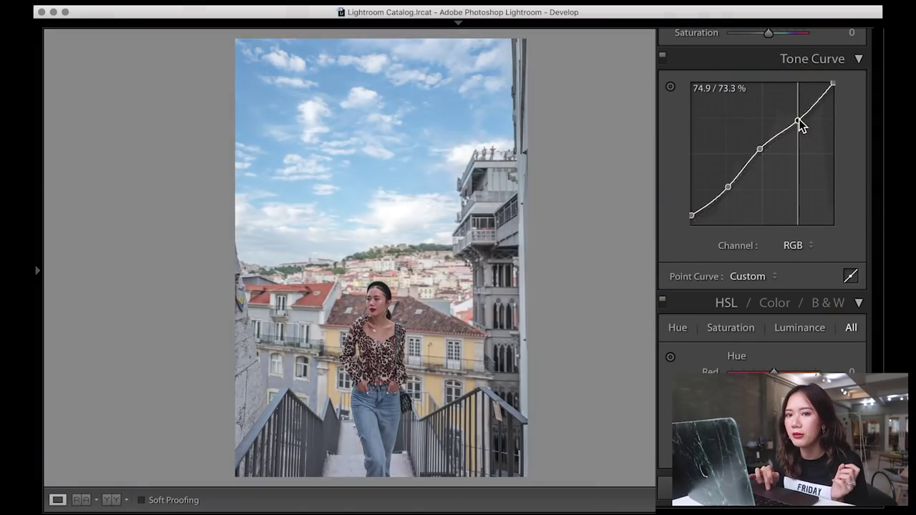
{"action": "left_click_drag", "start_coordinate": [797, 122], "coordinate": [794, 112]}
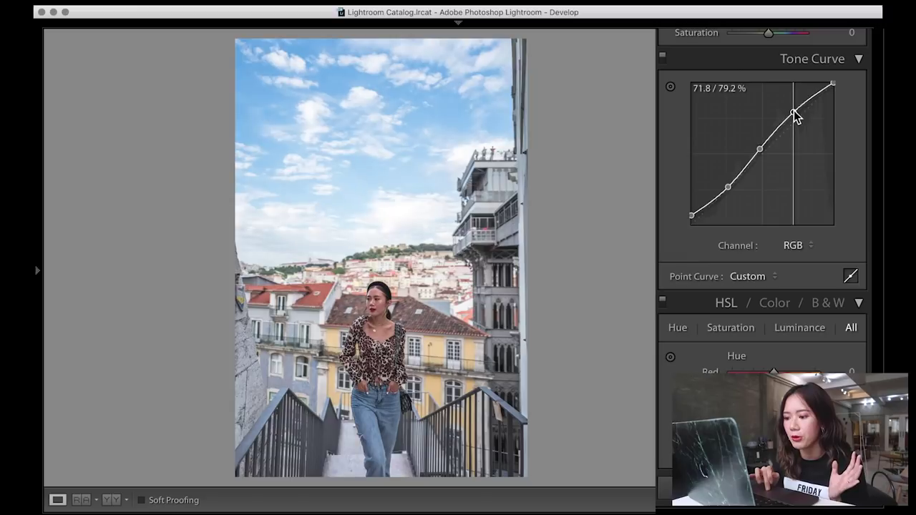
- Delete the highlight control point from the RGB tone curve and flatten the curve
{"action": "right_click", "coordinate": [795, 115]}
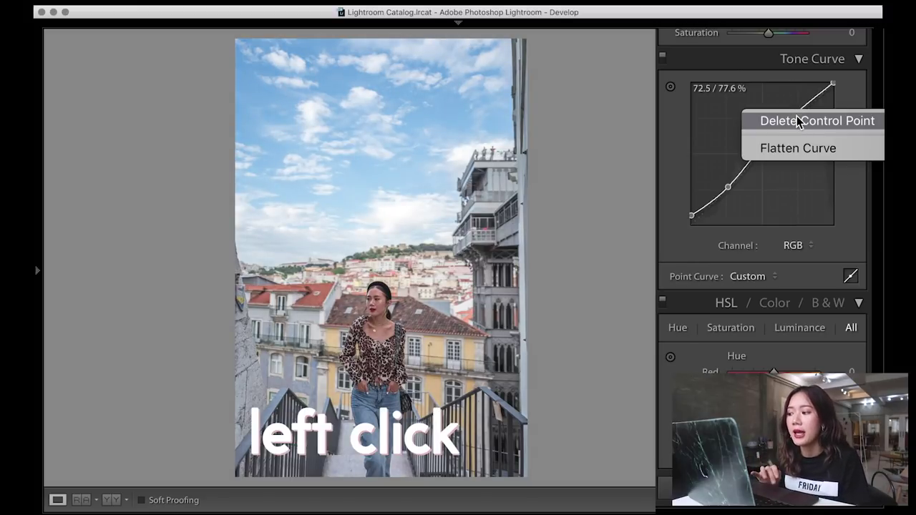
{"action": "left_click", "coordinate": [797, 121]}
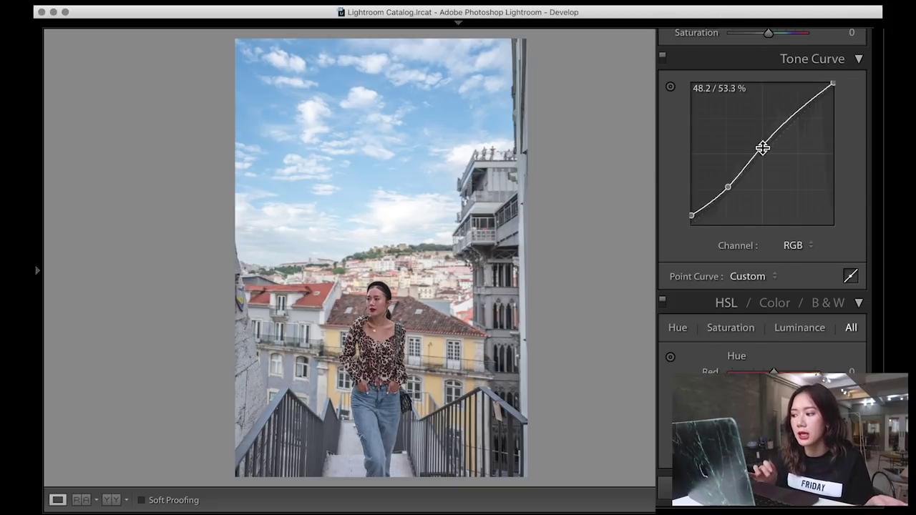
{"action": "right_click", "coordinate": [762, 148]}
{"action": "left_click", "coordinate": [787, 181]}
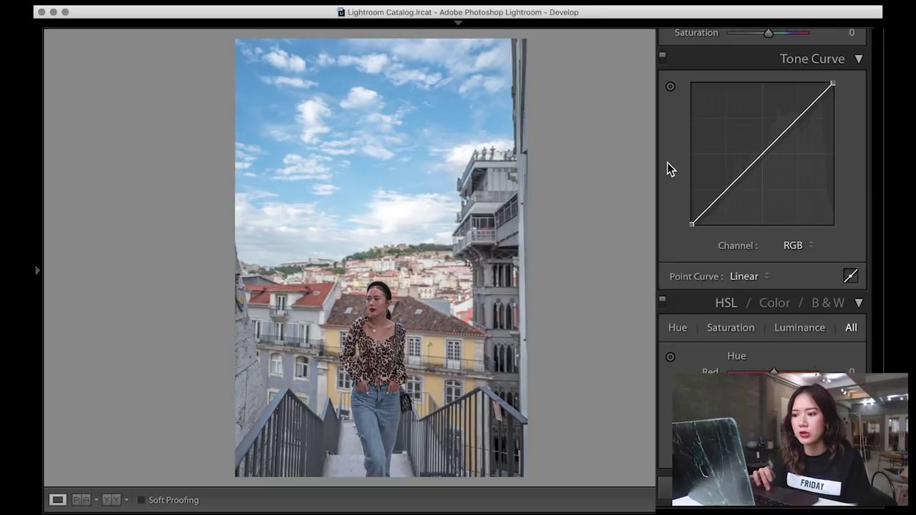
- Undo the curve flattening and add the raised highlight point back to the RGB tone curve
{"action": "left_click", "coordinate": [190, 2]}
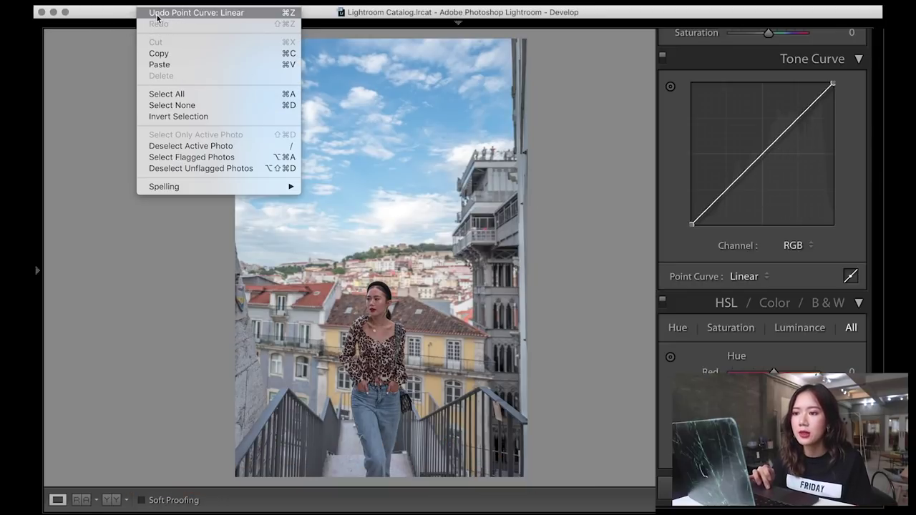
{"action": "left_click", "coordinate": [157, 13]}
{"action": "left_click", "coordinate": [793, 109]}
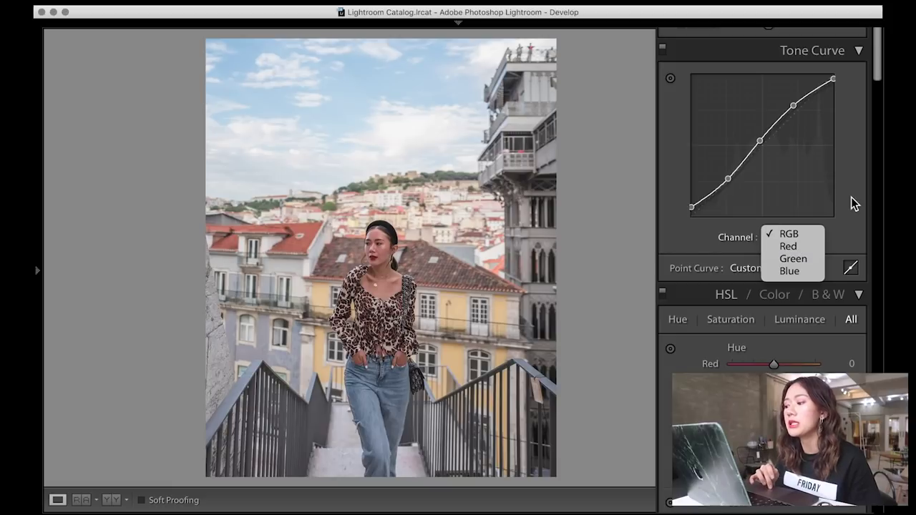
- Shape the Red channel's tone curve with a shadow point, a slightly raised midtone point and a slightly lowered highlight point
{"action": "left_click", "coordinate": [789, 246]}
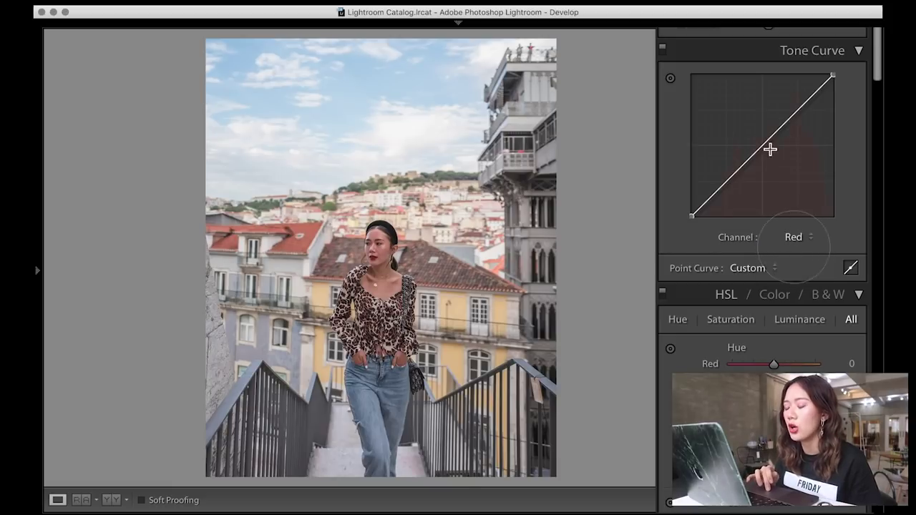
{"action": "left_click_drag", "start_coordinate": [763, 152], "coordinate": [759, 148]}
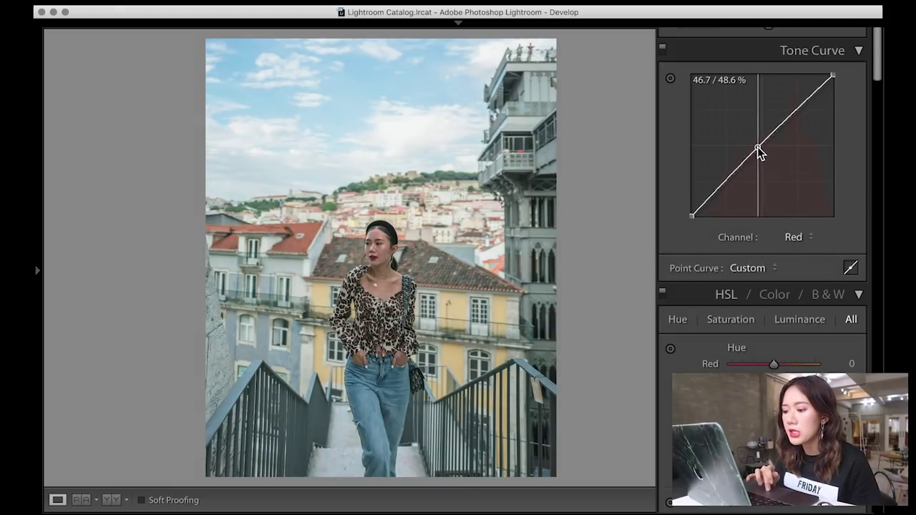
{"action": "left_click", "coordinate": [724, 182]}
{"action": "mouse_move", "coordinate": [792, 114]}
{"action": "left_mouse_down"}
{"action": "mouse_move", "coordinate": [797, 123]}
{"action": "mouse_move", "coordinate": [794, 115]}
{"action": "left_mouse_up"}
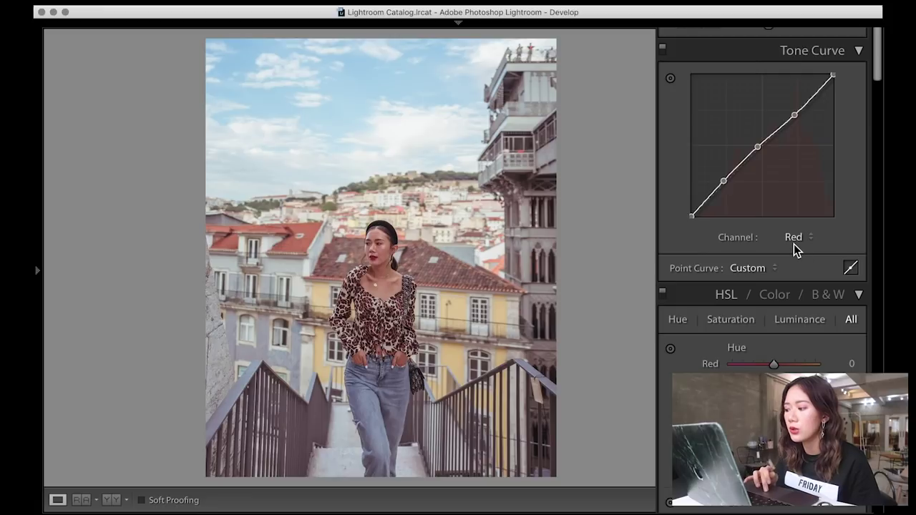
- Delete the midtone control point from the Red channel's tone curve
{"action": "left_click", "coordinate": [793, 244]}
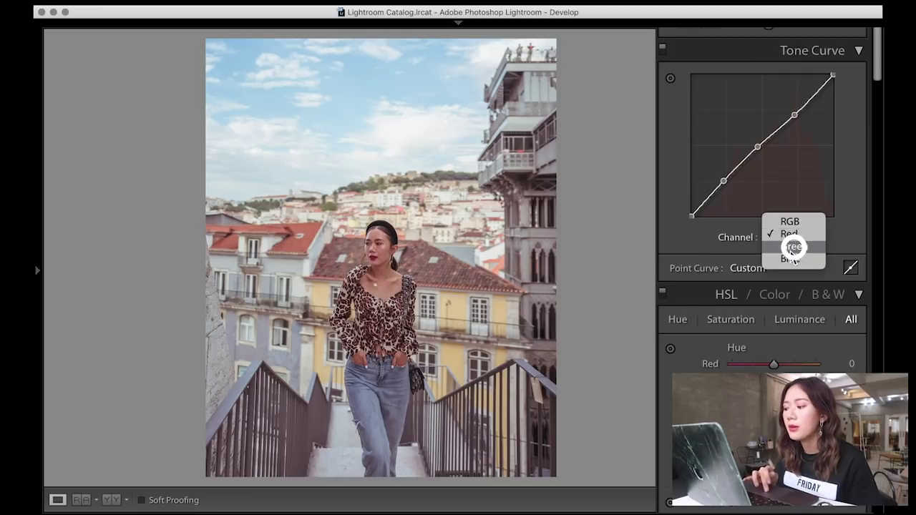
{"action": "left_click", "coordinate": [834, 239]}
{"action": "right_click", "coordinate": [759, 148]}
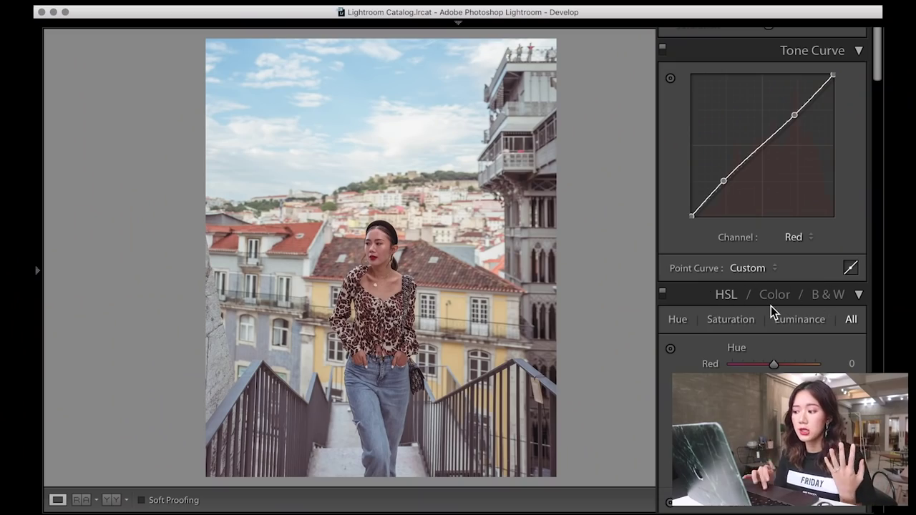
- Try the sharpening Amount at 132, 0 and 150 to compare the effect on the zoomed-in blouse detail
{"action": "scroll", "coordinate": [771, 306], "scroll_direction": "down", "scroll_amount": 3}
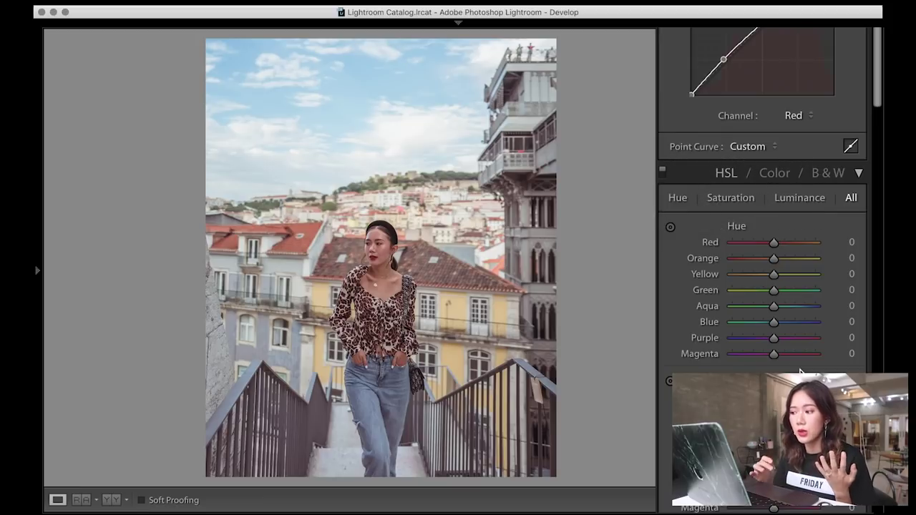
{"action": "scroll", "coordinate": [790, 312], "scroll_direction": "down", "scroll_amount": 10}
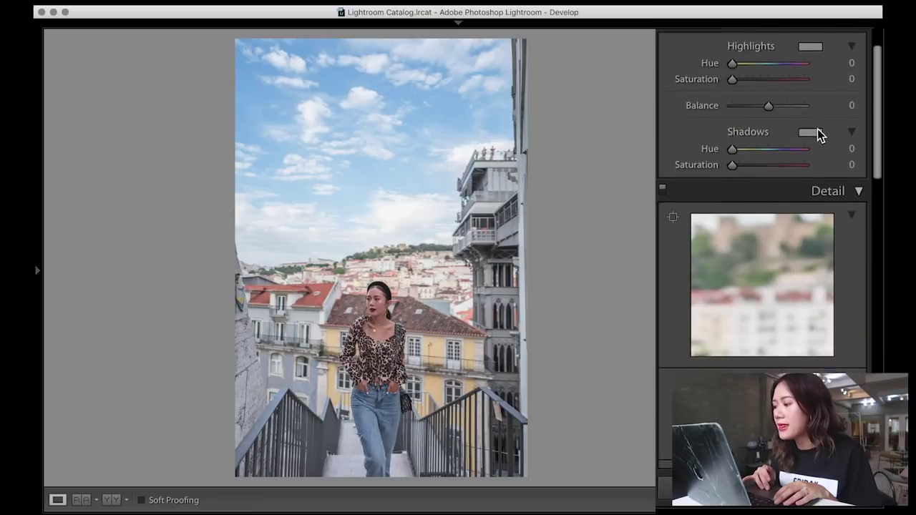
{"action": "scroll", "coordinate": [817, 133], "scroll_direction": "up", "scroll_amount": 3}
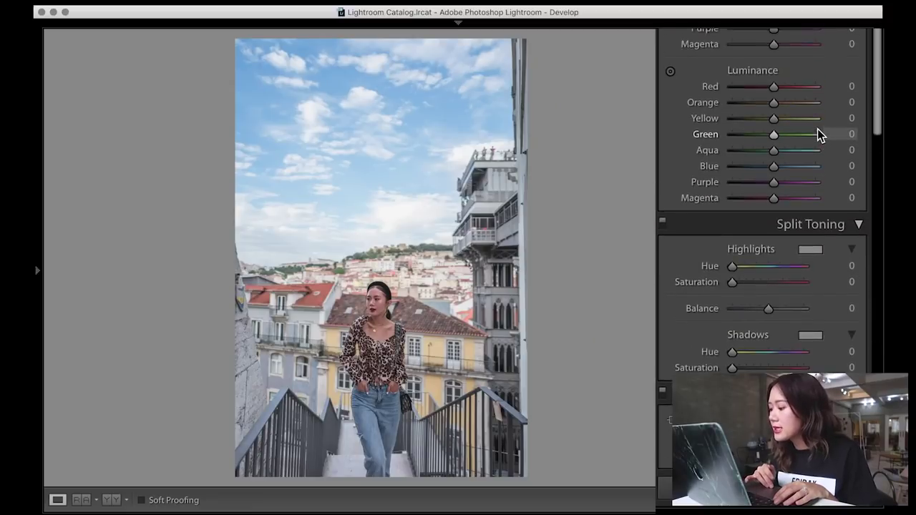
{"action": "scroll", "coordinate": [817, 130], "scroll_direction": "down", "scroll_amount": 7}
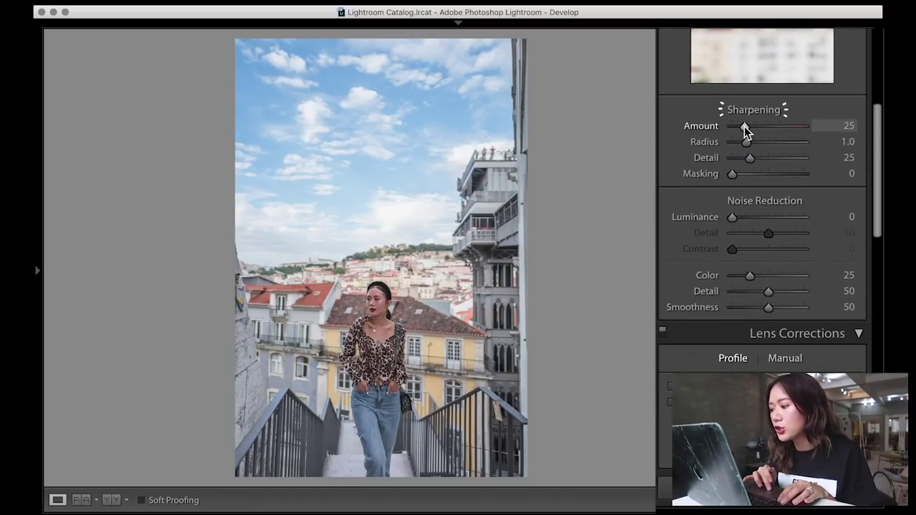
{"action": "left_click_drag", "start_coordinate": [745, 131], "coordinate": [705, 127]}
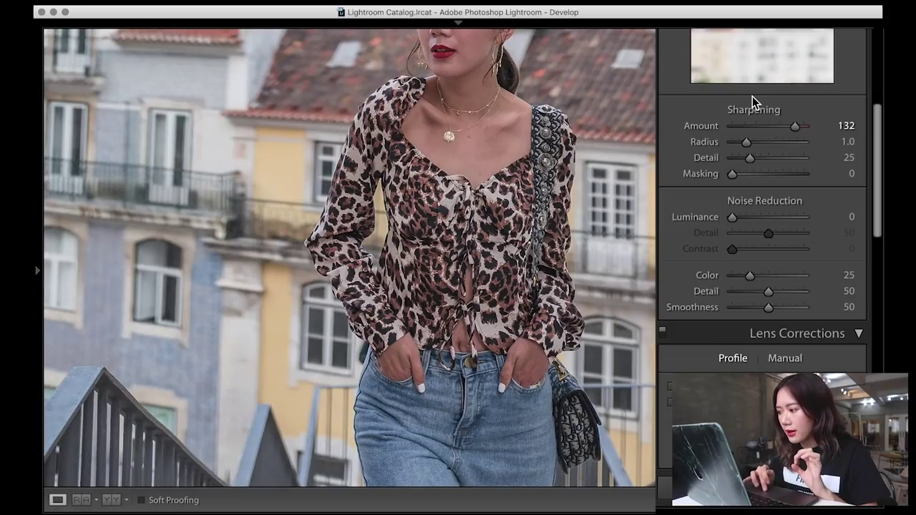
{"action": "left_click_drag", "start_coordinate": [749, 126], "coordinate": [689, 128]}
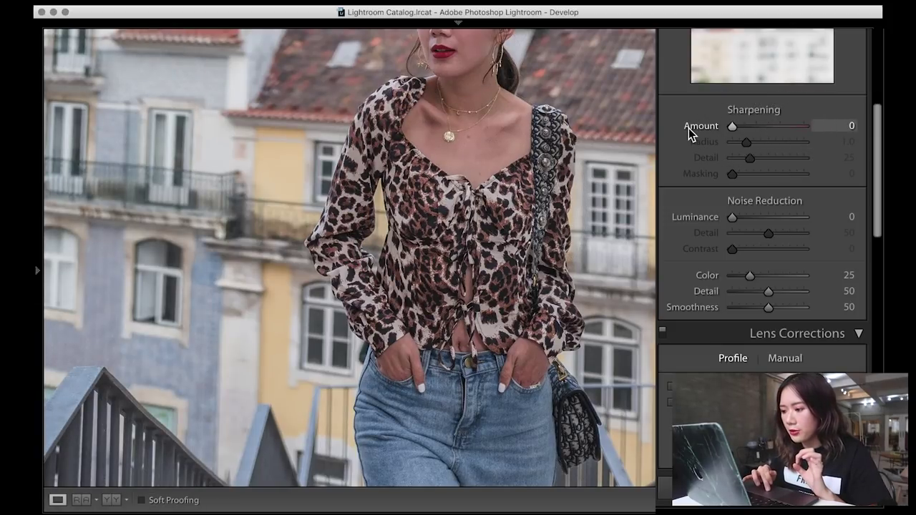
{"action": "left_click_drag", "start_coordinate": [731, 125], "coordinate": [803, 126]}
{"action": "left_click", "coordinate": [465, 206]}
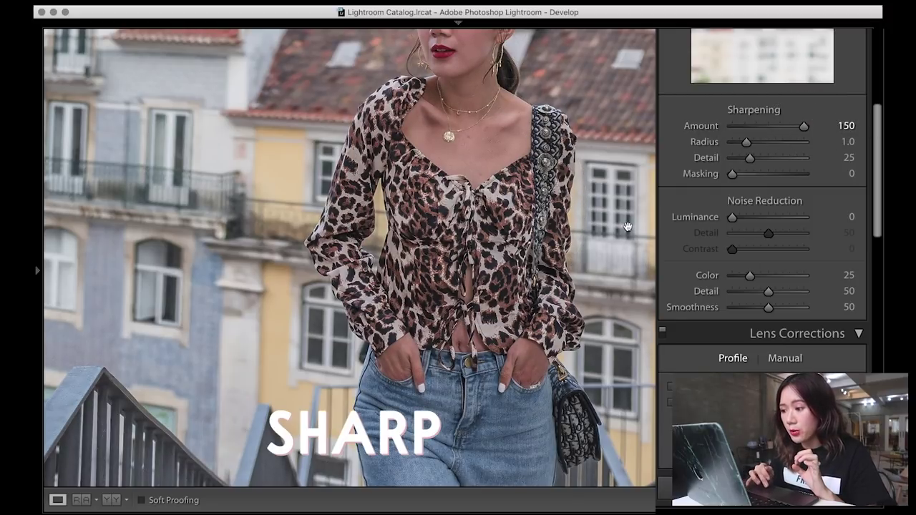
{"action": "left_click", "coordinate": [465, 130]}
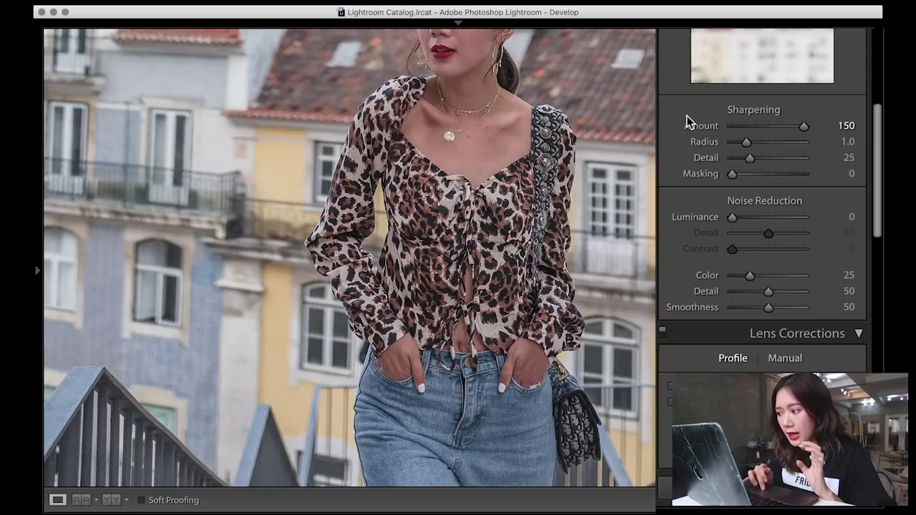
- Reset the sharpening Amount and set it to 55
{"action": "double_click", "coordinate": [710, 127]}
{"action": "left_click_drag", "start_coordinate": [744, 126], "coordinate": [759, 127]}
{"action": "left_click", "coordinate": [758, 126]}
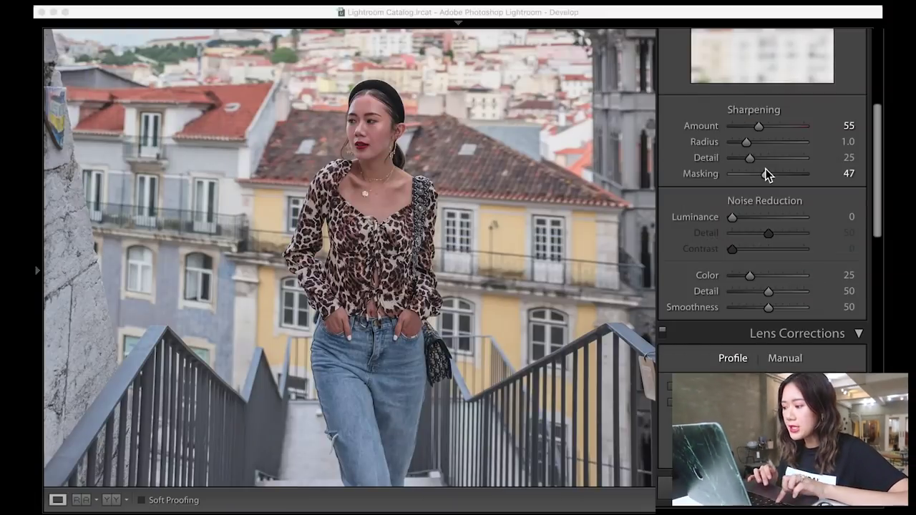
- Try a sharpening Masking value of 38 with the mask preview, and reset Masking to its default
{"action": "key", "text": "alt"}
{"action": "double_click", "coordinate": [702, 174]}
{"action": "left_click_drag", "start_coordinate": [732, 174], "coordinate": [765, 172]}
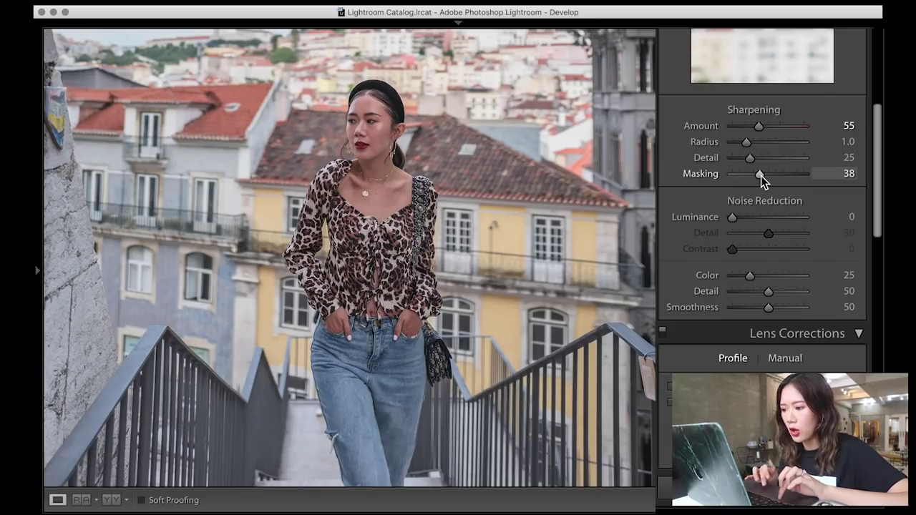
{"action": "double_click", "coordinate": [760, 175]}
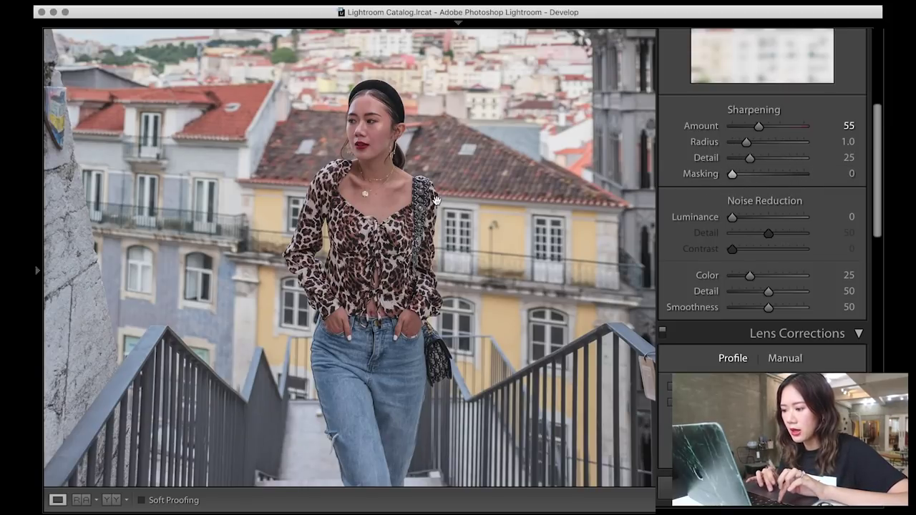
- Set the sharpening Masking to 32 using the mask preview, and the noise reduction Luminance to 16
{"action": "left_click", "coordinate": [508, 230]}
{"action": "key", "text": "alt"}
{"action": "left_click_drag", "start_coordinate": [731, 176], "coordinate": [755, 177]}
{"action": "left_click", "coordinate": [503, 317]}
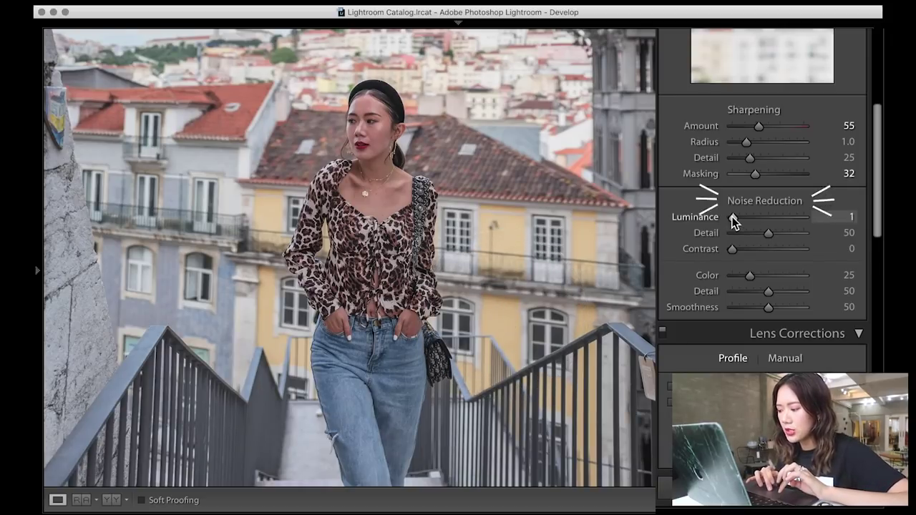
{"action": "left_click_drag", "start_coordinate": [739, 219], "coordinate": [731, 217]}
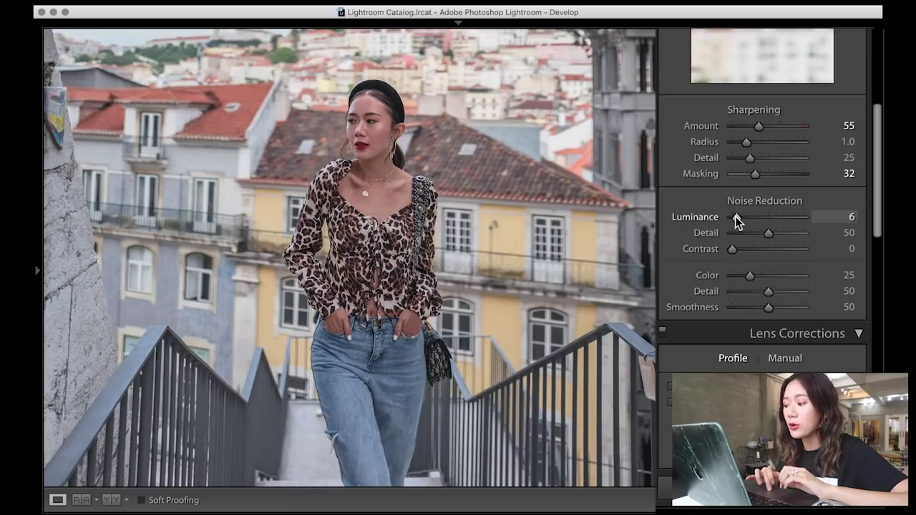
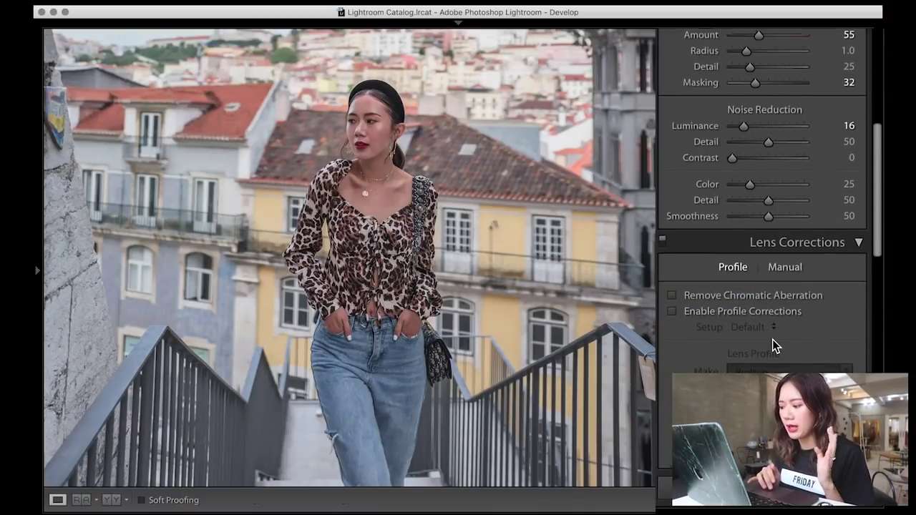
- Toggle the lens profile corrections on and off to compare the photo with and without them
{"action": "scroll", "coordinate": [670, 262], "scroll_direction": "down", "scroll_amount": 3}
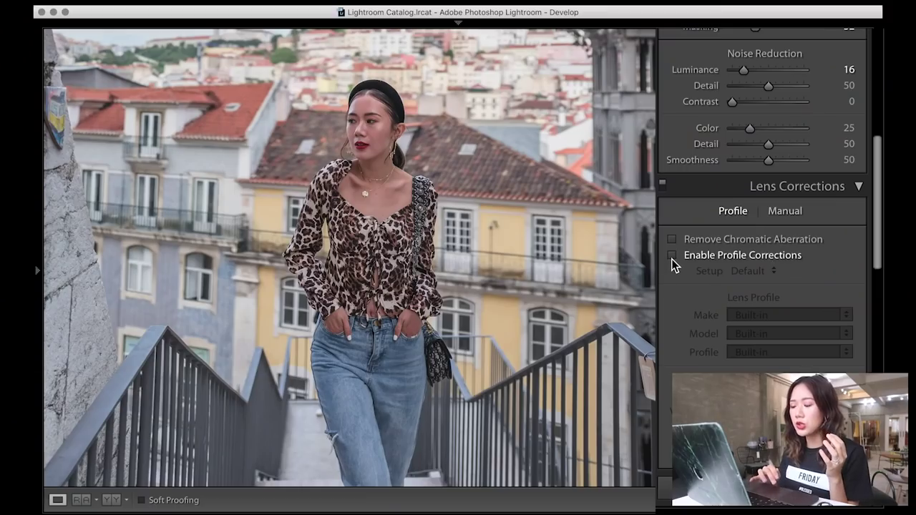
{"action": "left_click", "coordinate": [671, 258]}
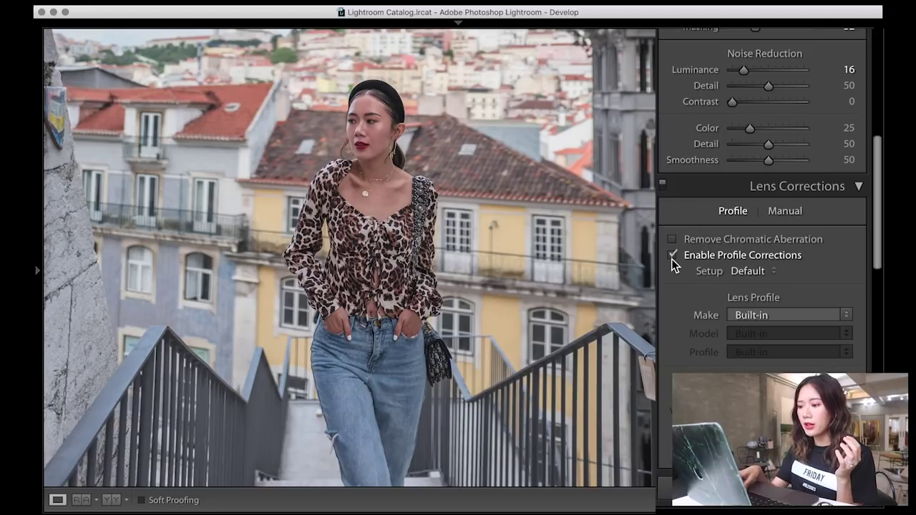
{"action": "left_click", "coordinate": [672, 258]}
{"action": "left_click", "coordinate": [672, 256]}
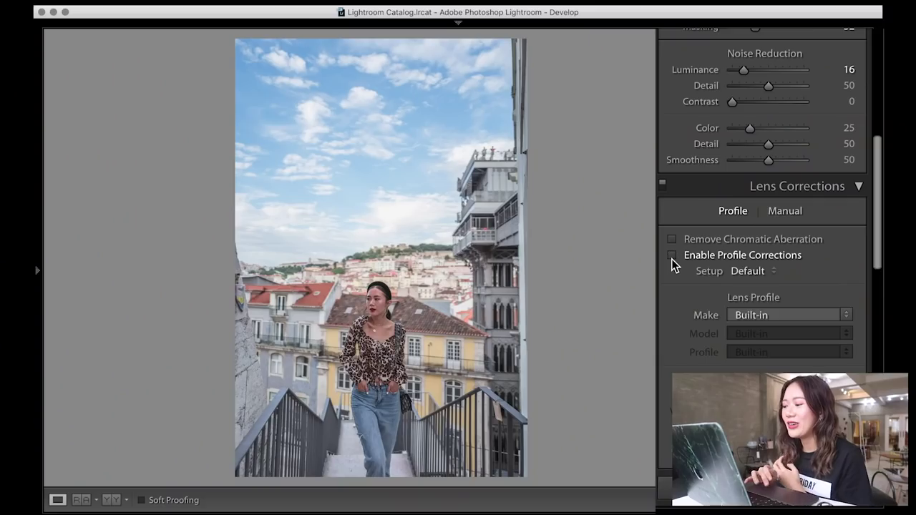
{"action": "left_click", "coordinate": [671, 258]}
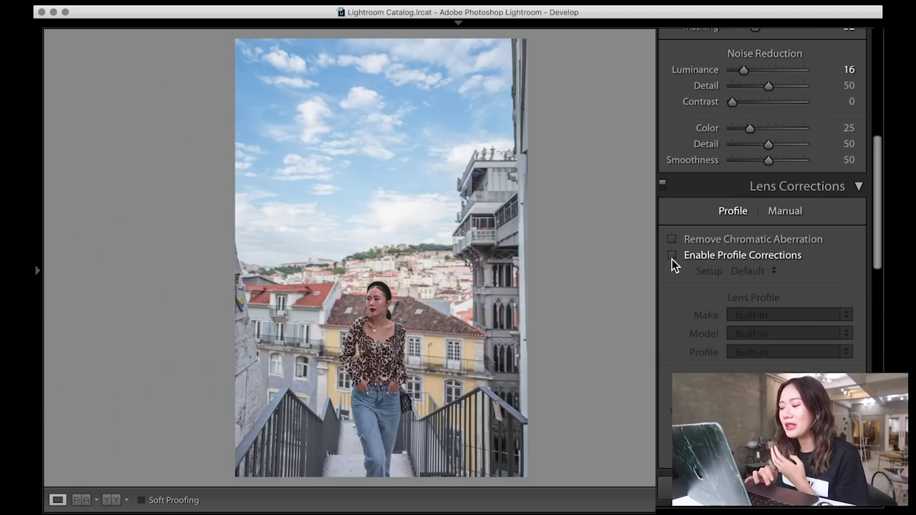
{"action": "left_click", "coordinate": [672, 258]}
- Try Leica S as the lens profile make and toggle the profile corrections to compare the distortion
{"action": "left_click", "coordinate": [807, 320]}
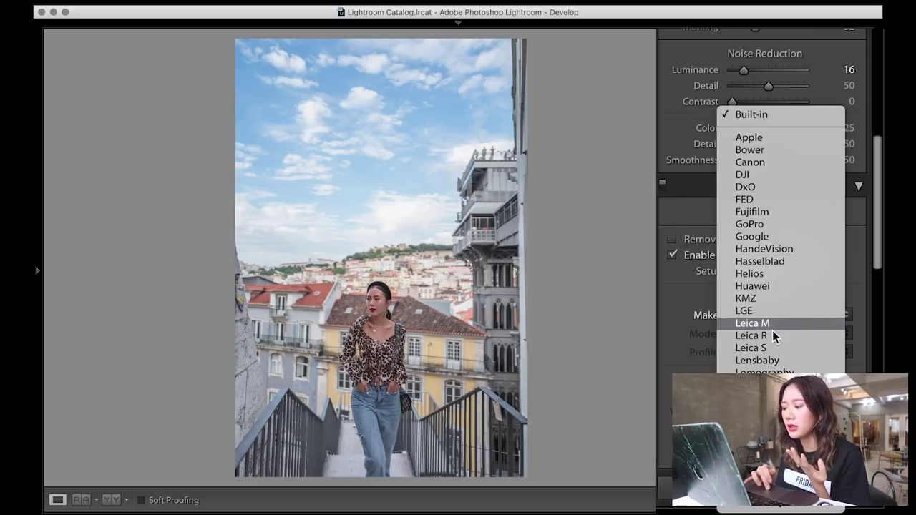
{"action": "left_click", "coordinate": [774, 349]}
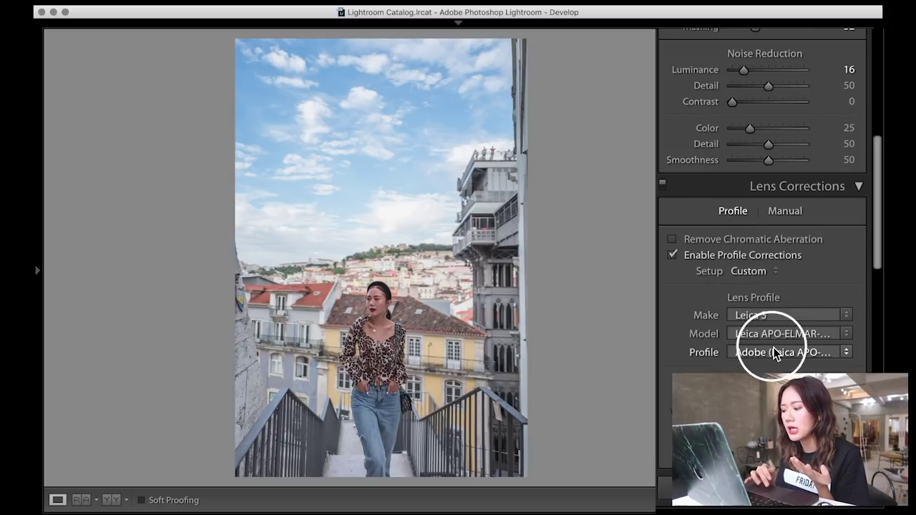
{"action": "left_click", "coordinate": [671, 255]}
{"action": "left_click", "coordinate": [671, 255]}
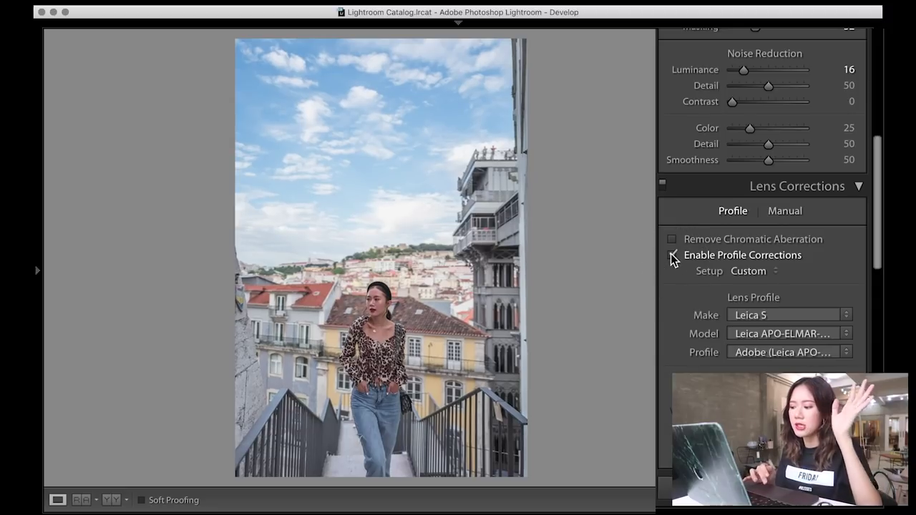
{"action": "left_click", "coordinate": [670, 255]}
- Adjust the post-crop vignetting Amount, testing both lighter and darker edges around the photo
{"action": "scroll", "coordinate": [735, 271], "scroll_direction": "up", "scroll_amount": 5}
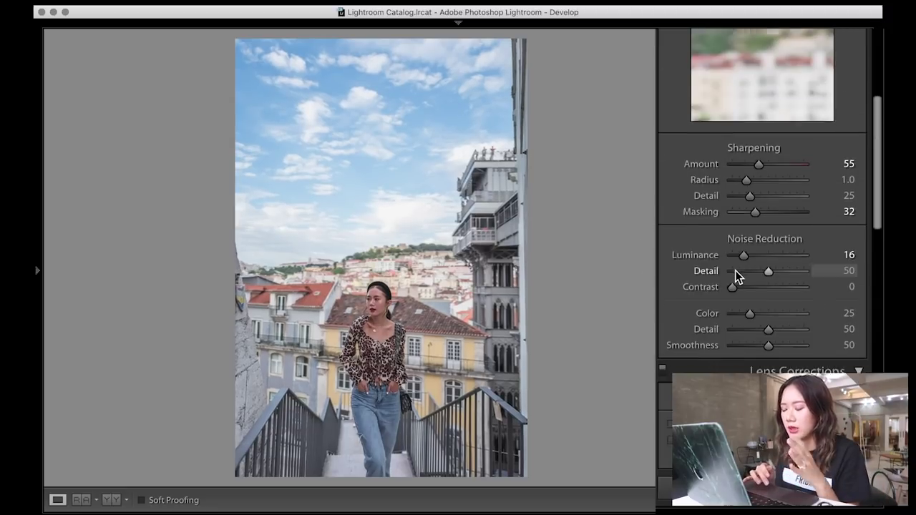
{"action": "scroll", "coordinate": [735, 271], "scroll_direction": "down", "scroll_amount": 6}
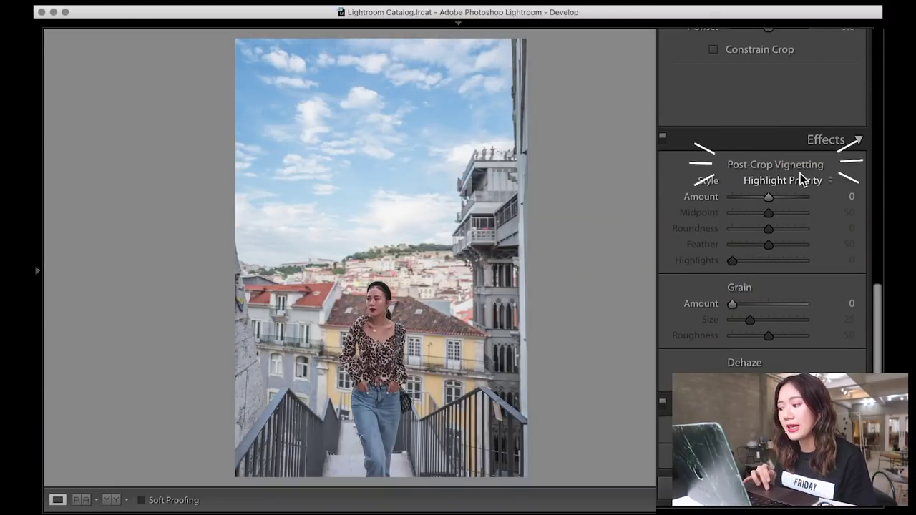
{"action": "mouse_move", "coordinate": [766, 197]}
{"action": "left_mouse_down"}
{"action": "mouse_move", "coordinate": [756, 198]}
{"action": "mouse_move", "coordinate": [808, 199]}
{"action": "mouse_move", "coordinate": [766, 200]}
{"action": "mouse_move", "coordinate": [779, 200]}
{"action": "left_mouse_up"}
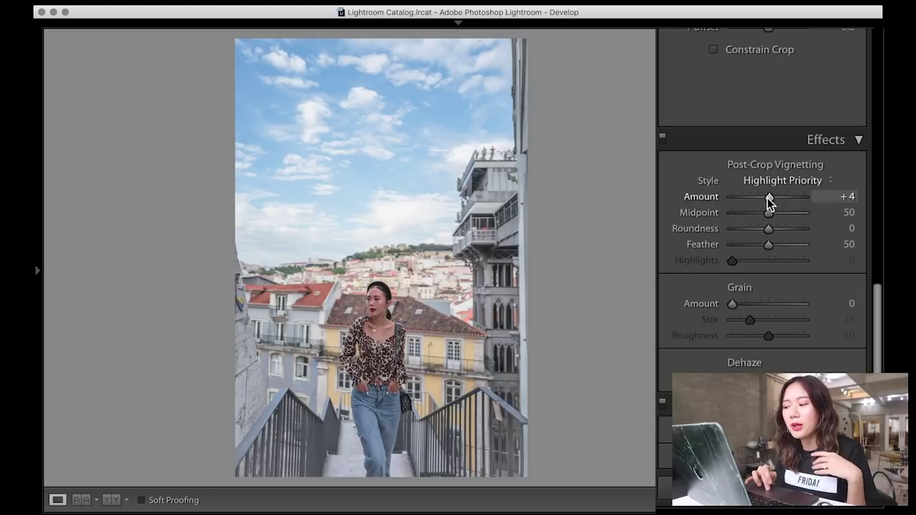
{"action": "left_click_drag", "start_coordinate": [767, 198], "coordinate": [760, 199]}
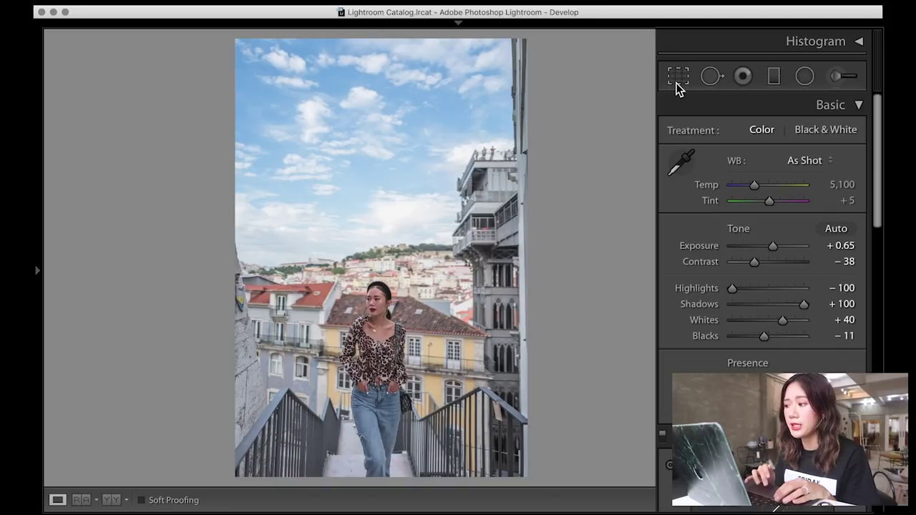
- Crop the photo to the 4 x 5 / 8 x 10 aspect ratio, tightening the frame around the woman from its upper-right corner
{"action": "left_click", "coordinate": [676, 82]}
{"action": "left_click", "coordinate": [787, 136]}
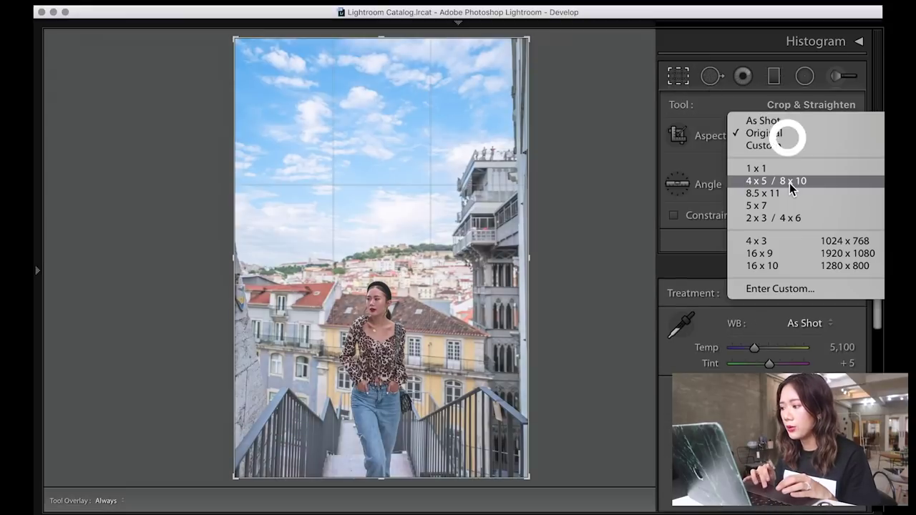
{"action": "left_click", "coordinate": [783, 181]}
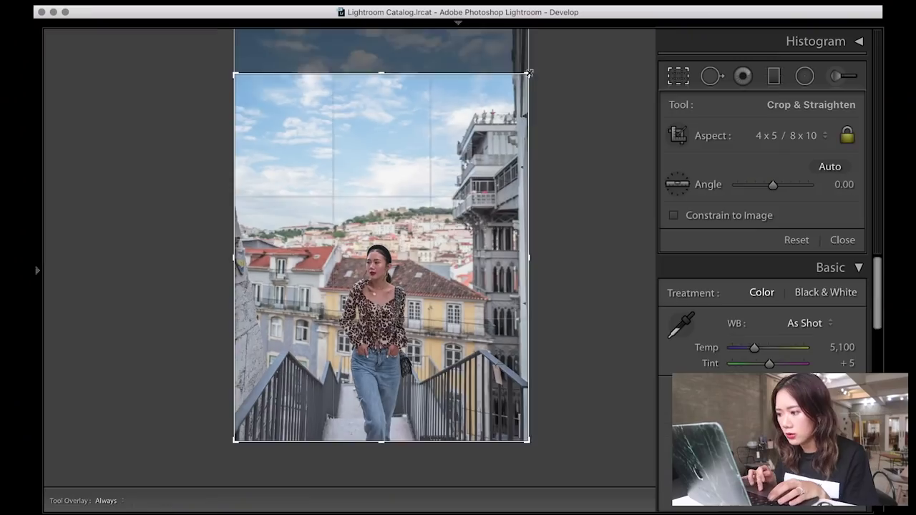
{"action": "left_click_drag", "start_coordinate": [527, 31], "coordinate": [517, 89]}
{"action": "key", "text": "Return"}
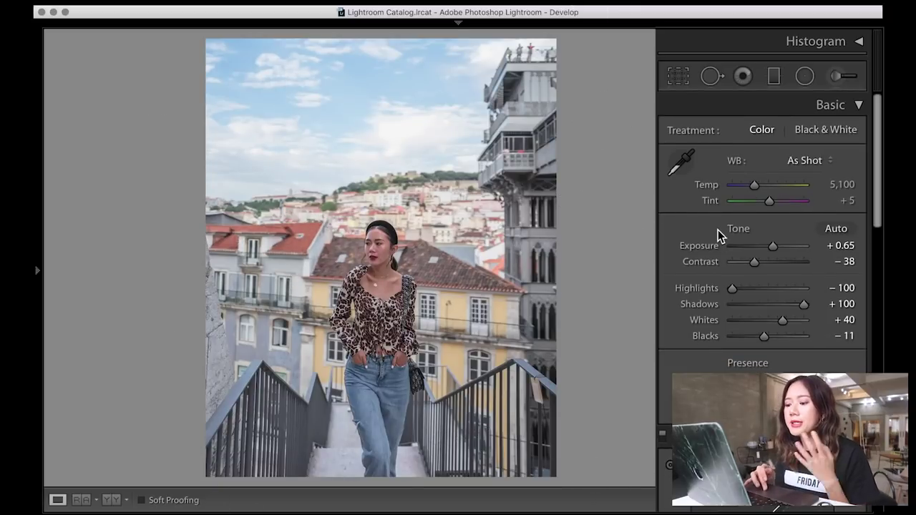
- Warm the photo by setting the white balance Temp to 5,600
{"action": "scroll", "coordinate": [847, 369], "scroll_direction": "down", "scroll_amount": 10}
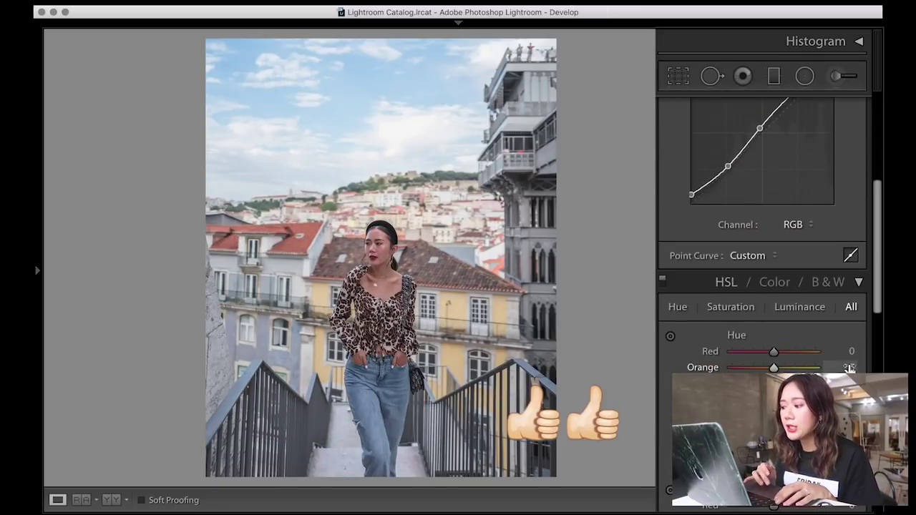
{"action": "scroll", "coordinate": [848, 370], "scroll_direction": "up", "scroll_amount": 12}
{"action": "scroll", "coordinate": [848, 370], "scroll_direction": "down", "scroll_amount": 1}
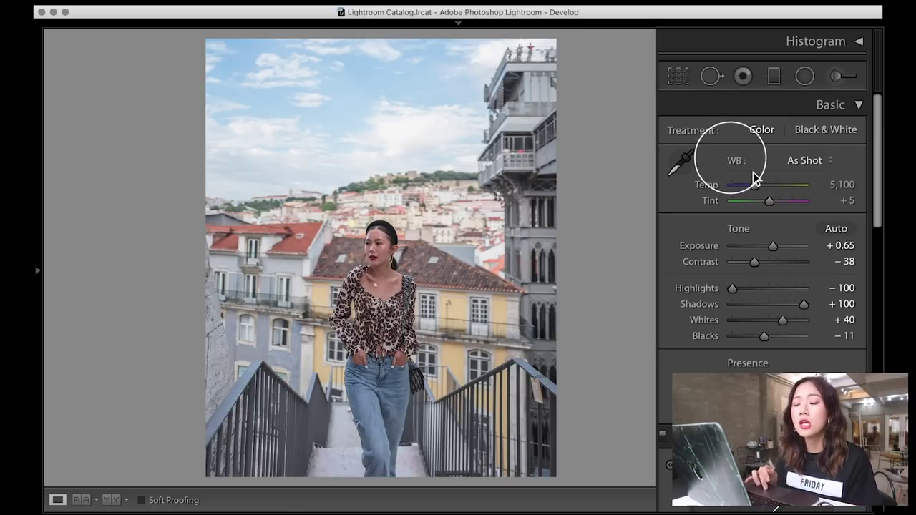
{"action": "scroll", "coordinate": [787, 324], "scroll_direction": "down", "scroll_amount": 20}
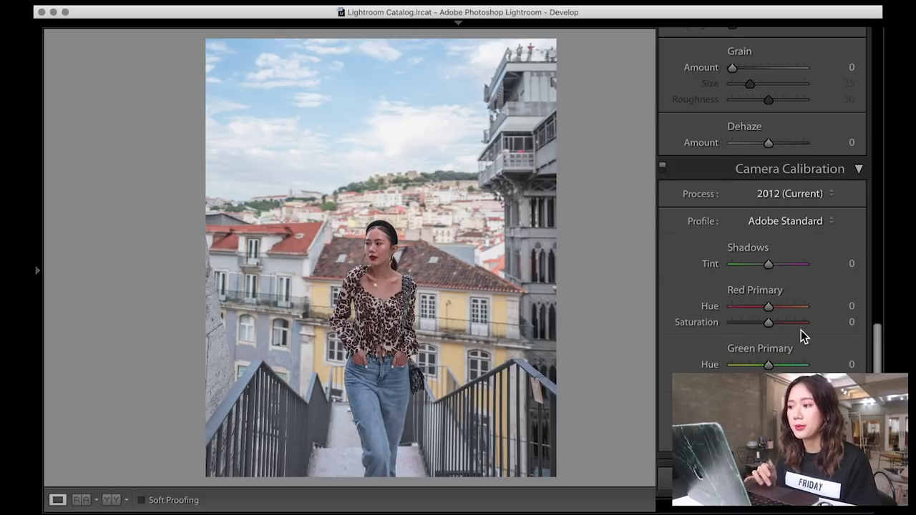
{"action": "scroll", "coordinate": [800, 330], "scroll_direction": "up", "scroll_amount": 20}
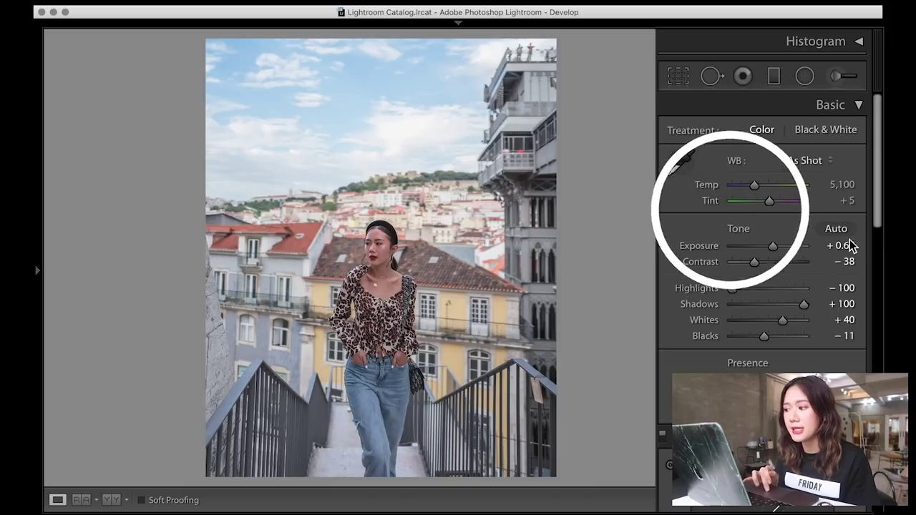
{"action": "left_click", "coordinate": [840, 184]}
{"action": "key", "text": "Up"}
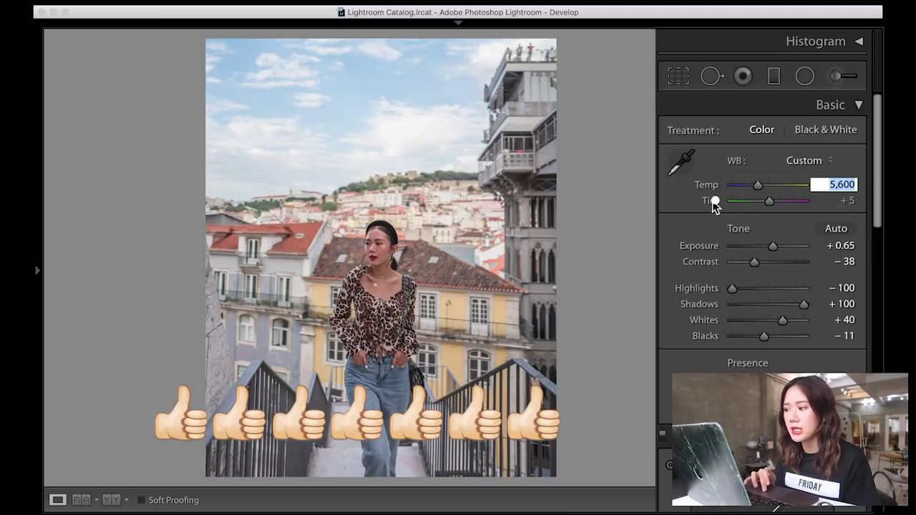
- Test a strong magenta Tint of +81 in the white balance and reset the Tint
{"action": "key", "text": "Return"}
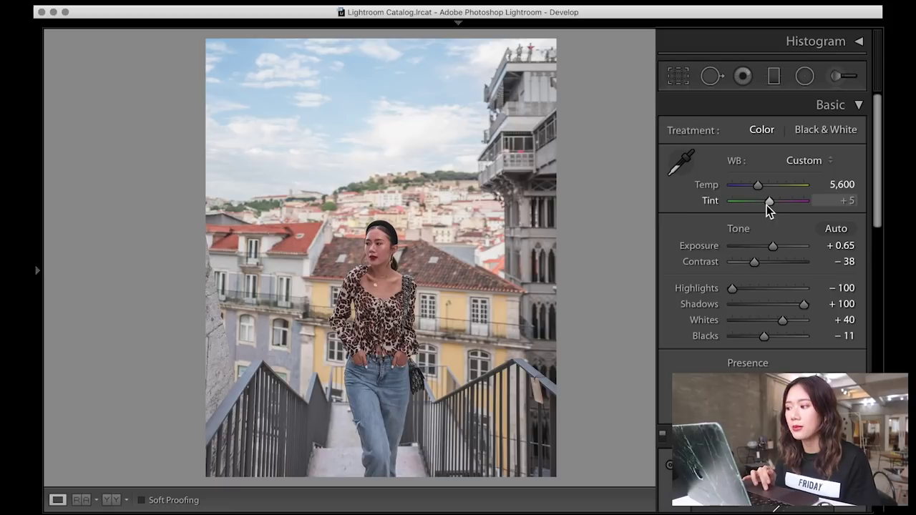
{"action": "left_click_drag", "start_coordinate": [770, 207], "coordinate": [791, 205]}
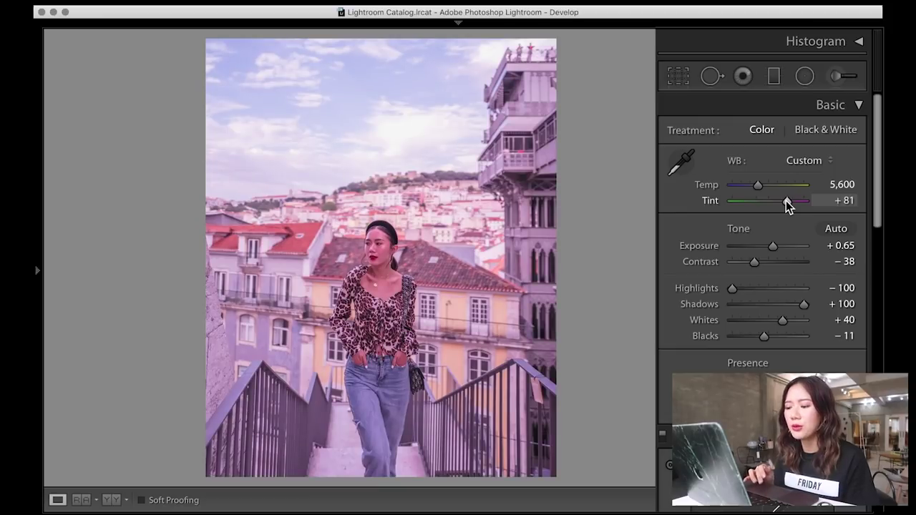
{"action": "left_click", "coordinate": [712, 204]}
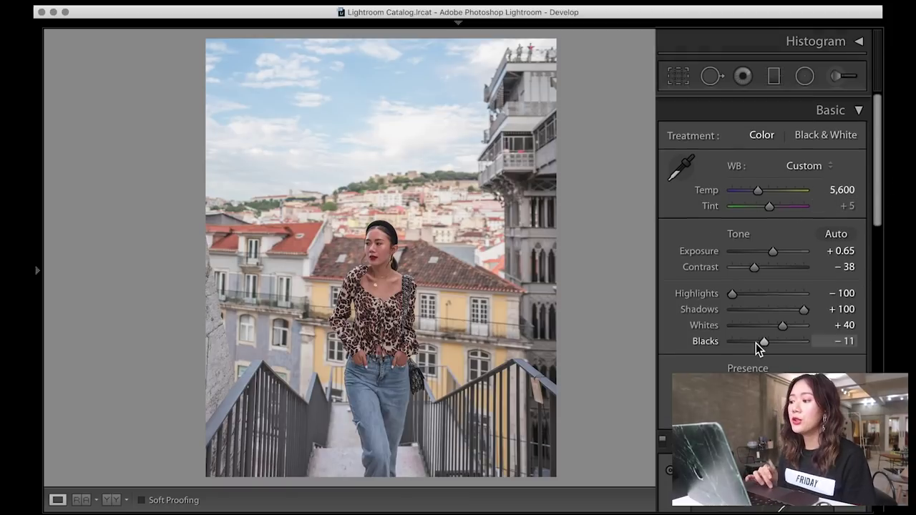
- In Camera Calibration, set the Red Primary Hue to +19 and Saturation to -5
{"action": "scroll", "coordinate": [689, 303], "scroll_direction": "down", "scroll_amount": 15}
{"action": "scroll", "coordinate": [688, 304], "scroll_direction": "down", "scroll_amount": 20}
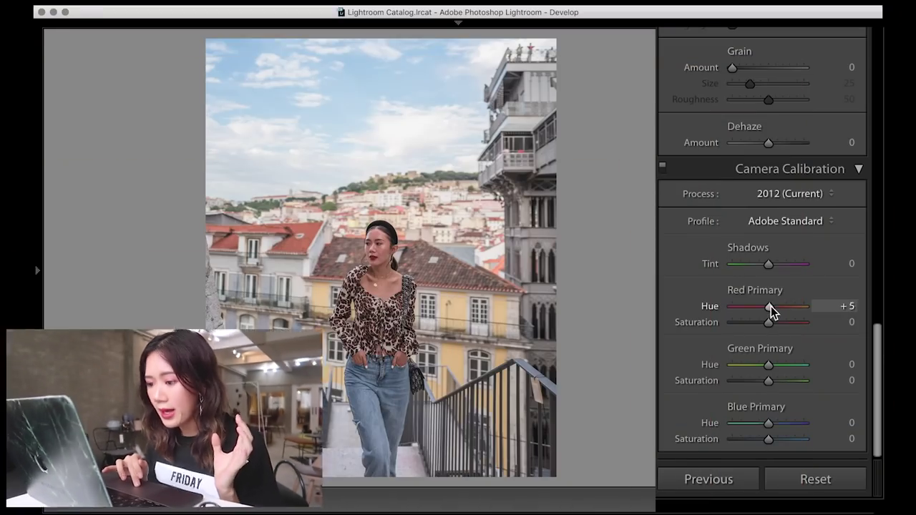
{"action": "left_click_drag", "start_coordinate": [769, 306], "coordinate": [773, 306]}
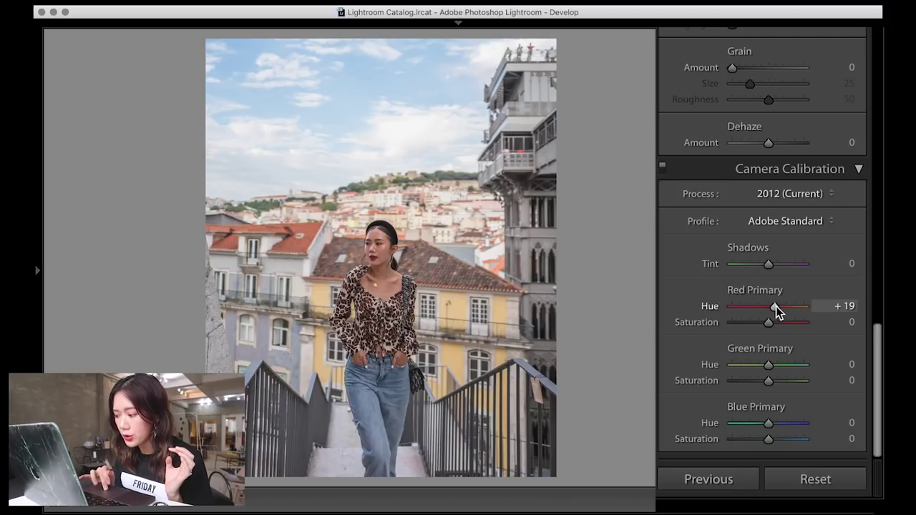
{"action": "left_click_drag", "start_coordinate": [776, 306], "coordinate": [787, 323]}
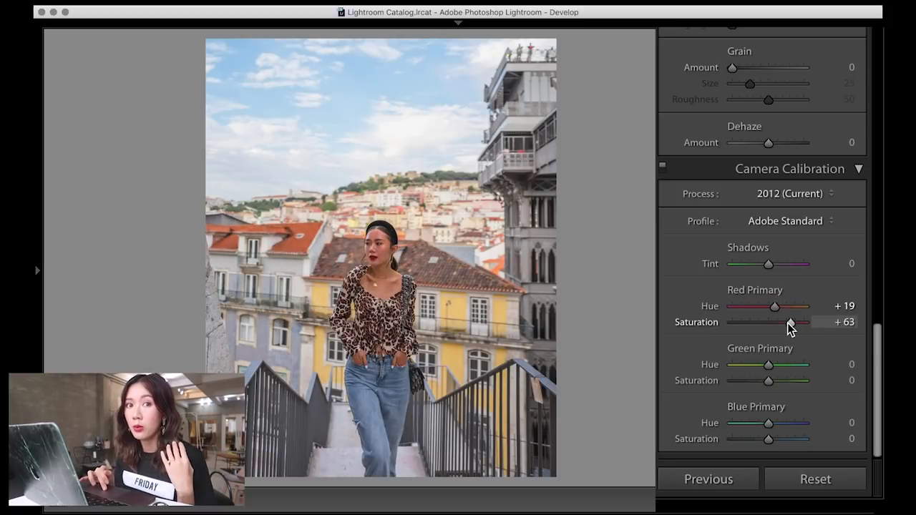
{"action": "left_click_drag", "start_coordinate": [787, 323], "coordinate": [763, 324]}
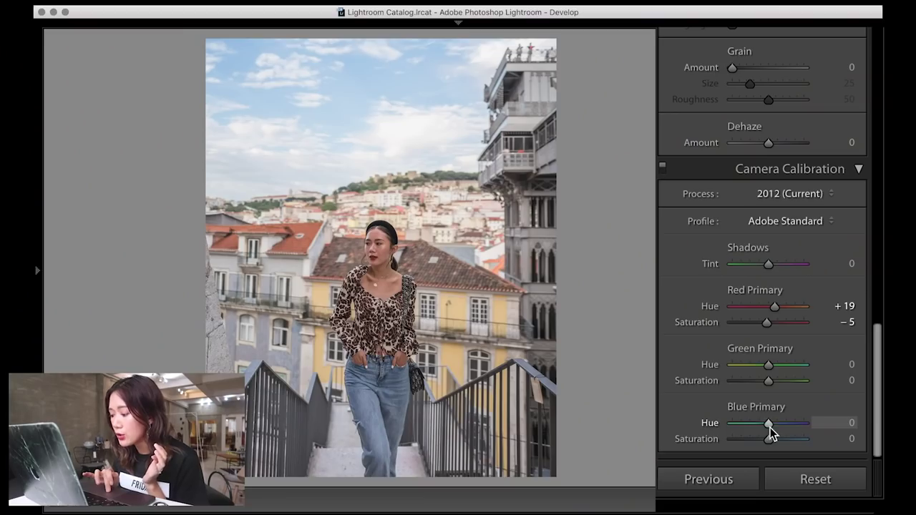
- Shift the blues toward teal by setting the Blue Primary Hue to -17 and Saturation to -7
{"action": "left_click", "coordinate": [768, 426]}
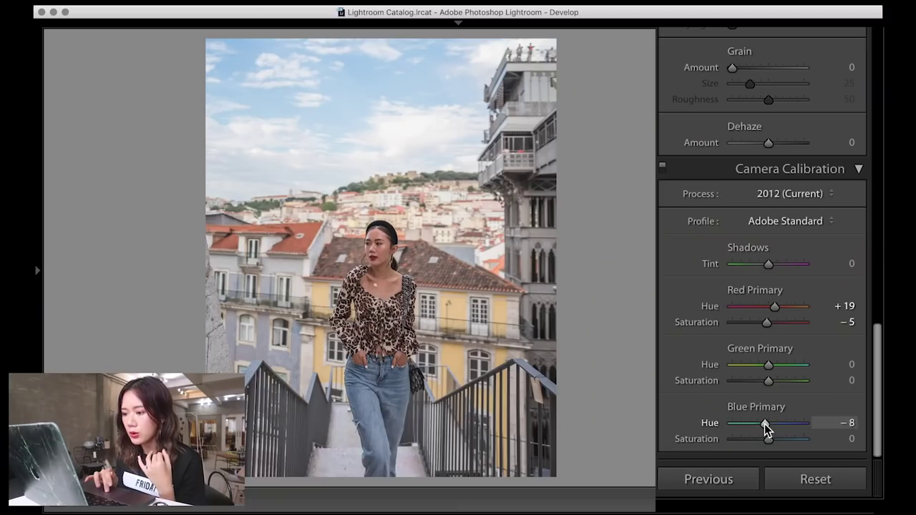
{"action": "mouse_move", "coordinate": [764, 424]}
{"action": "left_mouse_down"}
{"action": "mouse_move", "coordinate": [755, 426]}
{"action": "mouse_move", "coordinate": [772, 427]}
{"action": "mouse_move", "coordinate": [736, 431]}
{"action": "mouse_move", "coordinate": [806, 430]}
{"action": "mouse_move", "coordinate": [730, 428]}
{"action": "mouse_move", "coordinate": [763, 428]}
{"action": "left_mouse_up"}
{"action": "double_click", "coordinate": [714, 426]}
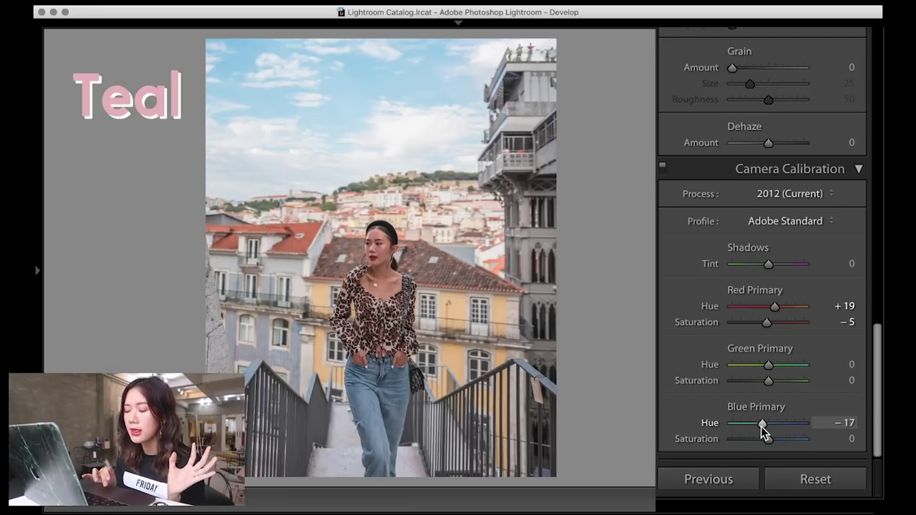
{"action": "left_click_drag", "start_coordinate": [768, 440], "coordinate": [765, 439]}
- Test the Green Primary Hue in both directions and set it to +13
{"action": "left_click_drag", "start_coordinate": [768, 365], "coordinate": [798, 364]}
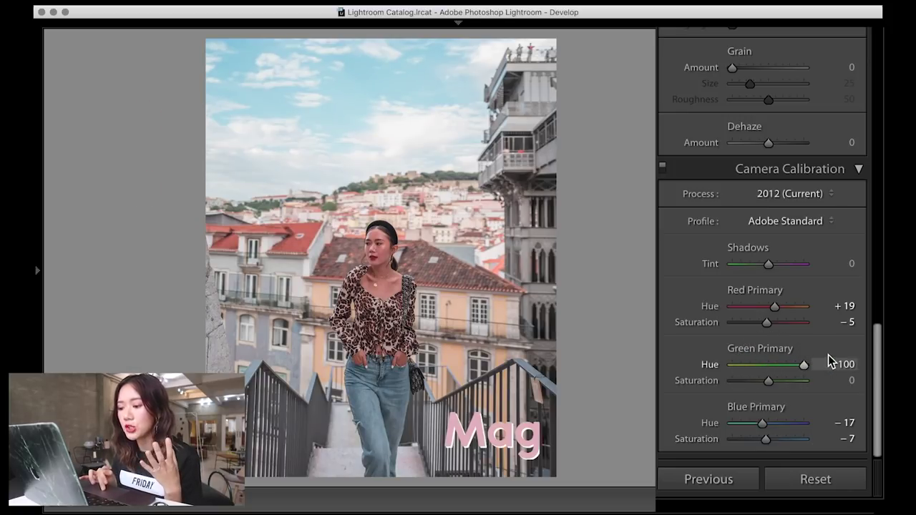
{"action": "left_click_drag", "start_coordinate": [773, 367], "coordinate": [787, 367]}
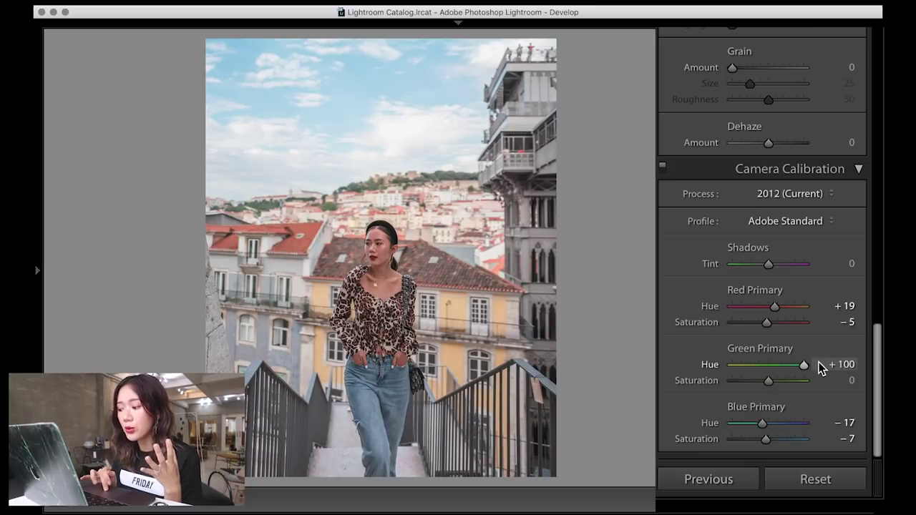
{"action": "left_click", "coordinate": [820, 368]}
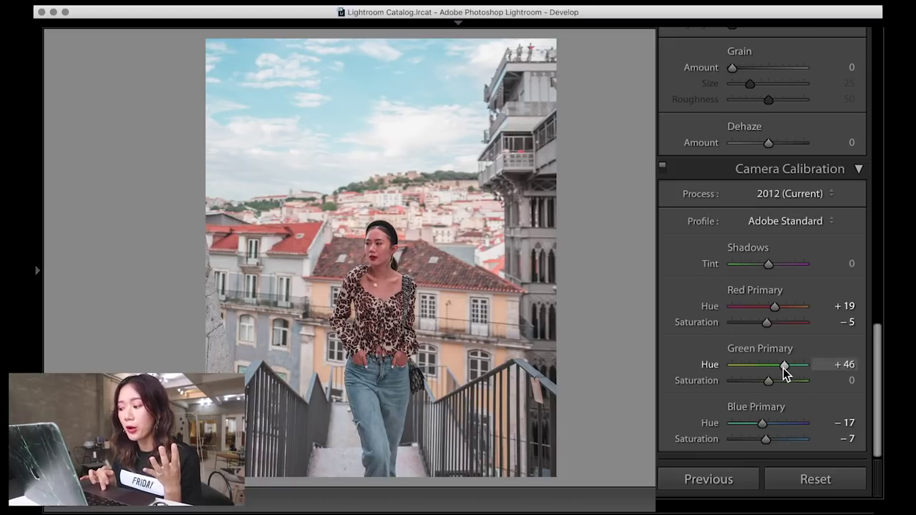
{"action": "left_click_drag", "start_coordinate": [762, 369], "coordinate": [738, 369]}
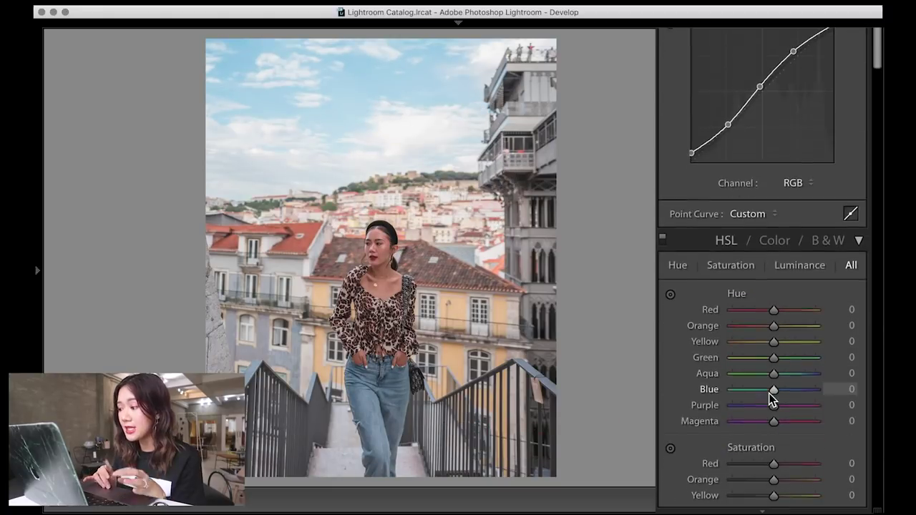
- Review the HSL Hue, Saturation and Luminance slider groups individually, and display all of them together
{"action": "scroll", "coordinate": [769, 393], "scroll_direction": "down", "scroll_amount": 4}
{"action": "scroll", "coordinate": [769, 393], "scroll_direction": "down", "scroll_amount": 3}
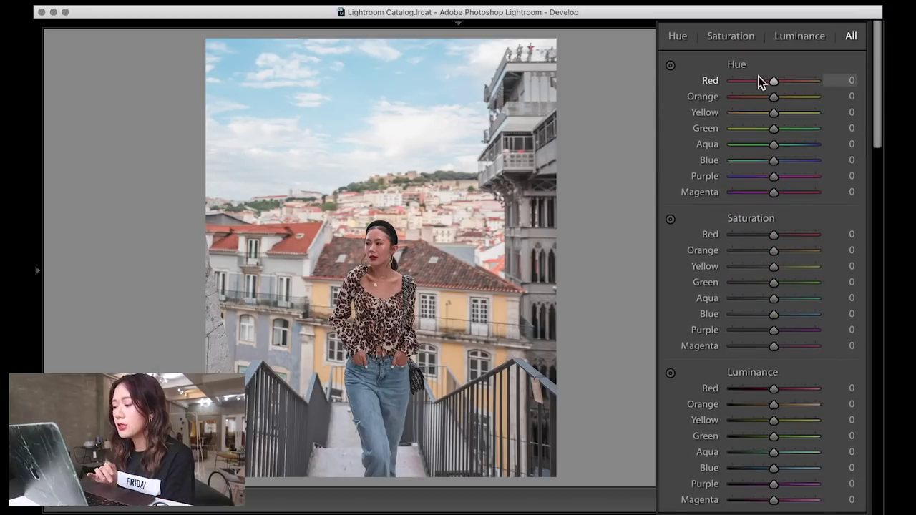
{"action": "left_click", "coordinate": [676, 40]}
{"action": "left_click", "coordinate": [730, 36]}
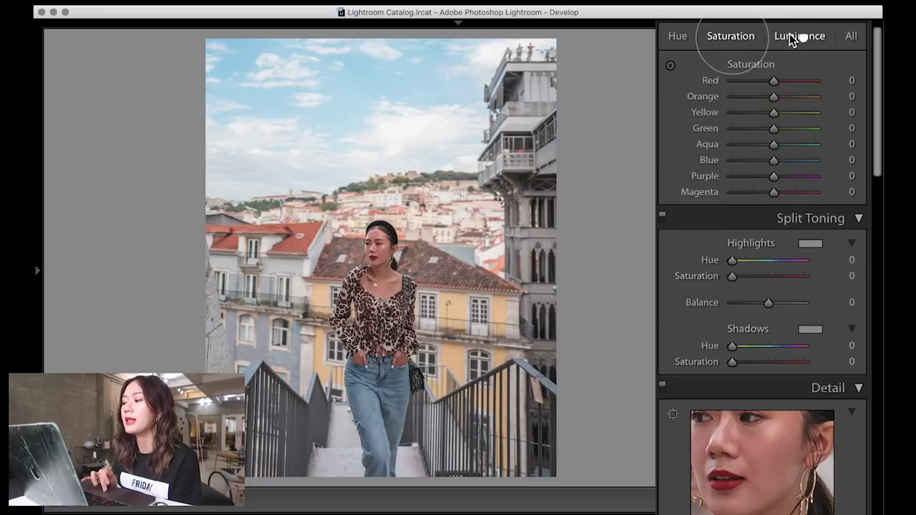
{"action": "left_click", "coordinate": [792, 40]}
{"action": "left_click", "coordinate": [850, 39]}
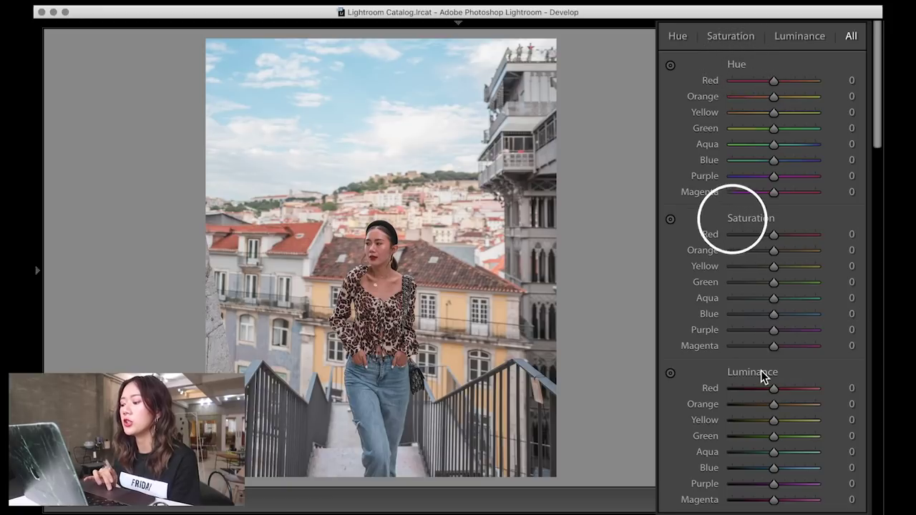
{"action": "scroll", "coordinate": [761, 370], "scroll_direction": "down", "scroll_amount": 3}
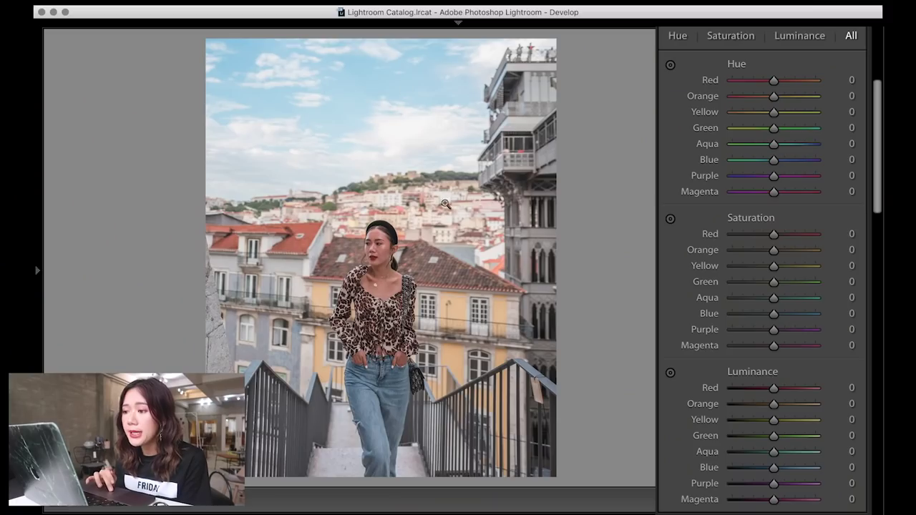
- In the HSL adjustments, set the Red Hue to -6 and the Red Saturation to +50
{"action": "left_click", "coordinate": [773, 79]}
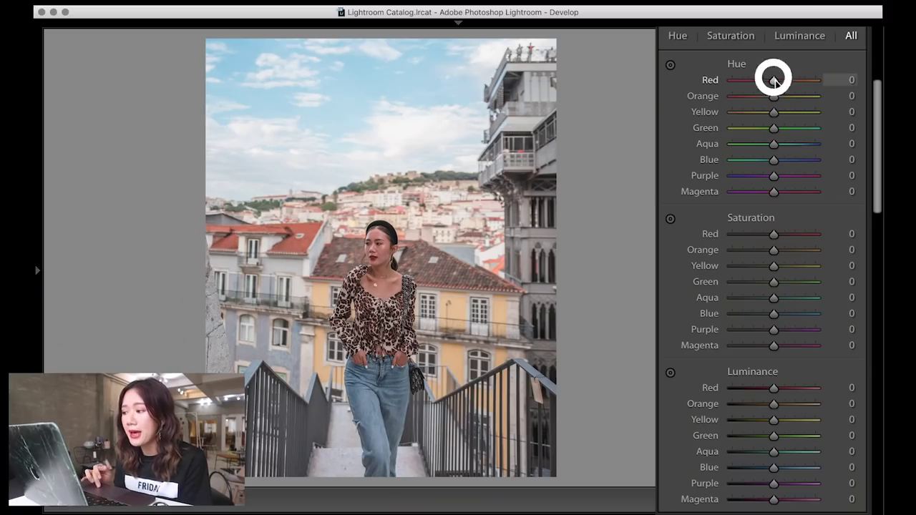
{"action": "mouse_move", "coordinate": [772, 79]}
{"action": "left_mouse_down"}
{"action": "mouse_move", "coordinate": [784, 79]}
{"action": "mouse_move", "coordinate": [768, 83]}
{"action": "left_mouse_up"}
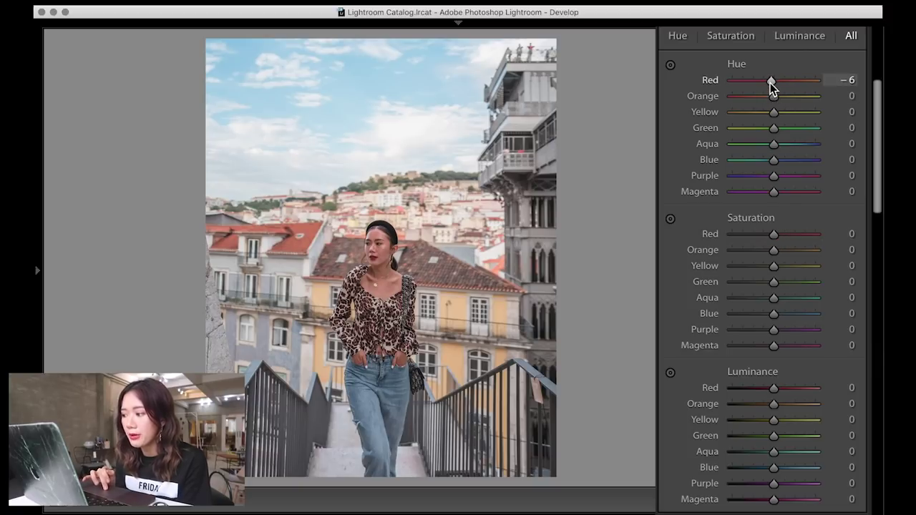
{"action": "left_click_drag", "start_coordinate": [787, 233], "coordinate": [793, 234]}
{"action": "left_click", "coordinate": [372, 241]}
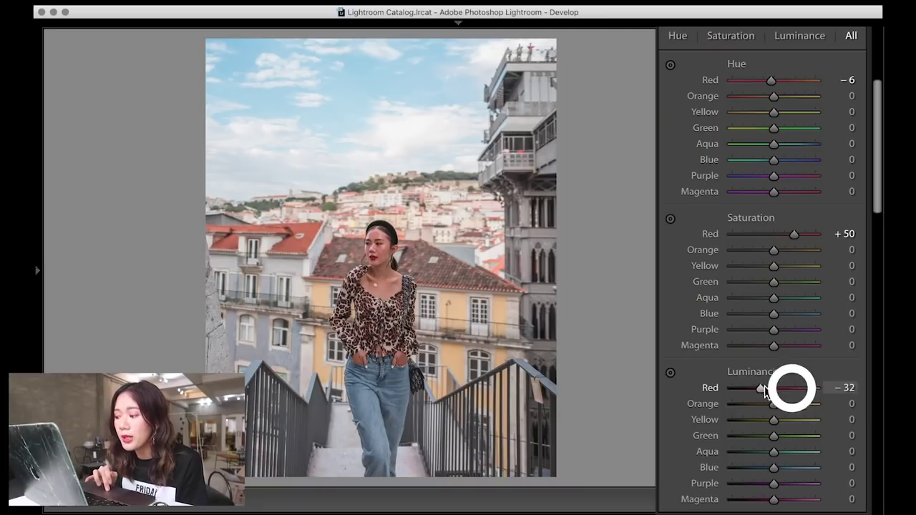
- Set the Red Luminance to +26, and adjust Orange to Hue +7, Saturation -16 and Luminance -57
{"action": "left_click_drag", "start_coordinate": [791, 387], "coordinate": [766, 405]}
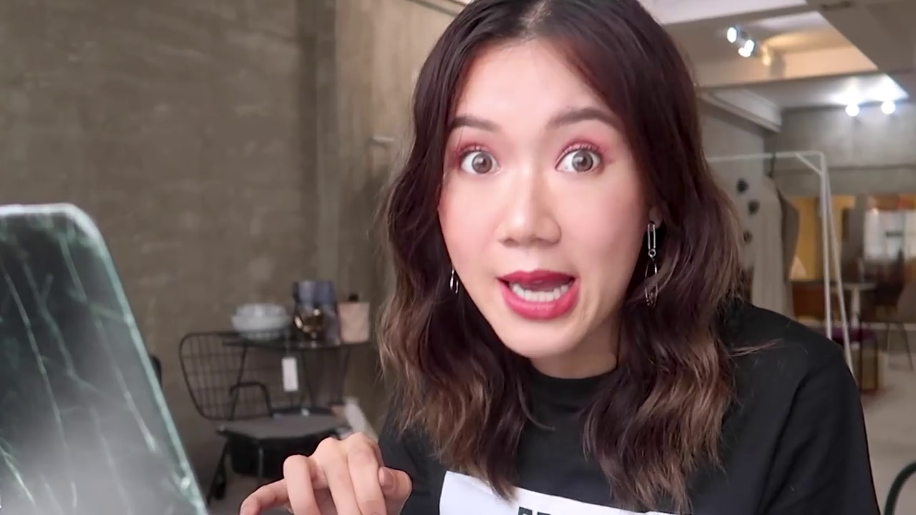
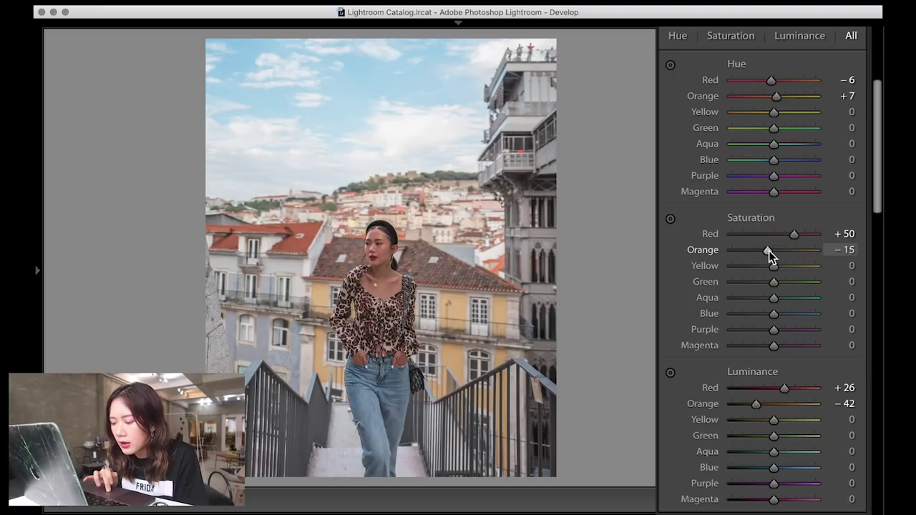
{"action": "left_click_drag", "start_coordinate": [756, 403], "coordinate": [751, 406]}
{"action": "left_click_drag", "start_coordinate": [765, 250], "coordinate": [766, 250]}
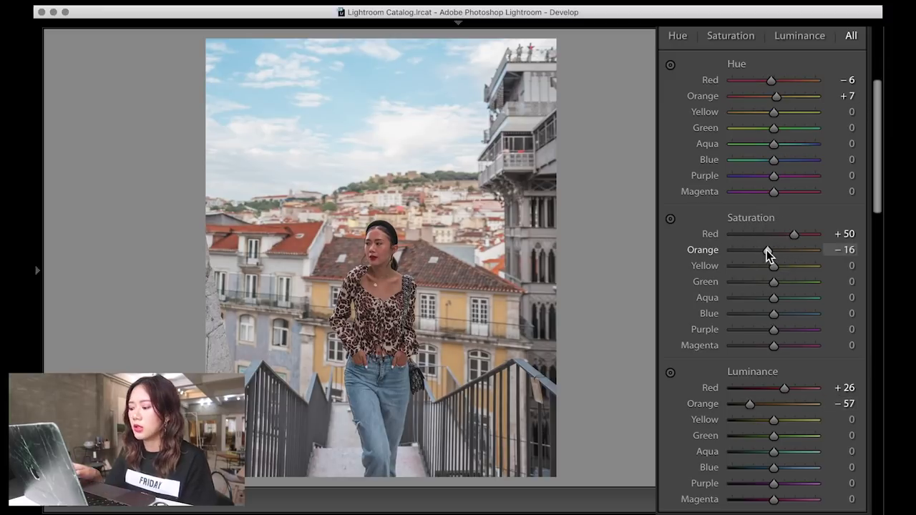
- Switch repeatedly between the before and after views to compare the edited photo with the original
{"action": "key", "text": "backslash"}
{"action": "key", "text": "backslash"}
{"action": "key", "text": "backslash"}
{"action": "key", "text": "backslash"}
{"action": "key", "text": "backslash"}
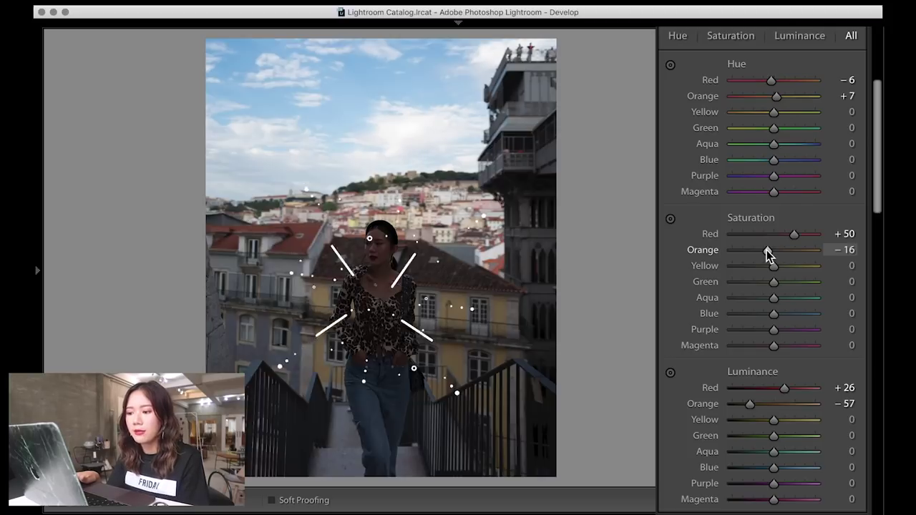
{"action": "key", "text": "backslash"}
{"action": "key", "text": "backslash"}
{"action": "key", "text": "backslash"}
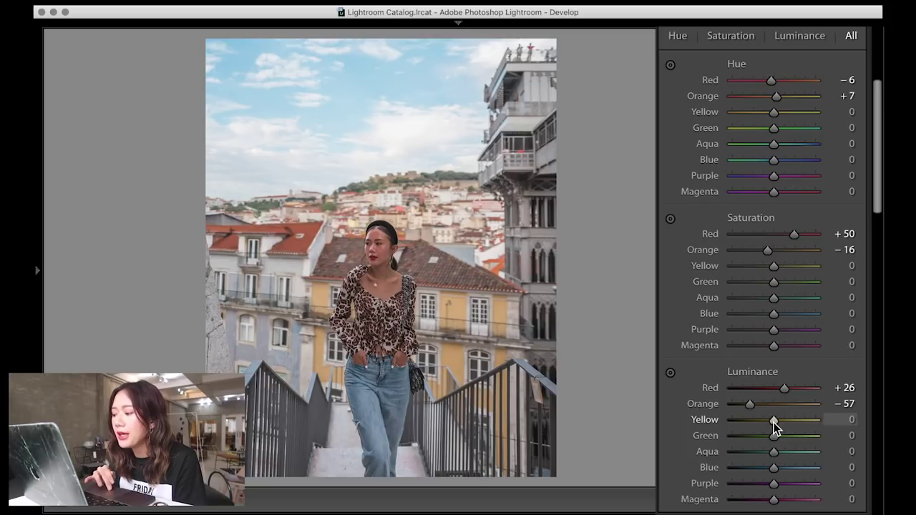
- Adjust the HSL Yellow values to Hue -5, Saturation +24 and Luminance +13
{"action": "mouse_move", "coordinate": [775, 419]}
{"action": "left_mouse_down"}
{"action": "mouse_move", "coordinate": [795, 414]}
{"action": "mouse_move", "coordinate": [767, 414]}
{"action": "mouse_move", "coordinate": [793, 411]}
{"action": "mouse_move", "coordinate": [790, 418]}
{"action": "left_mouse_up"}
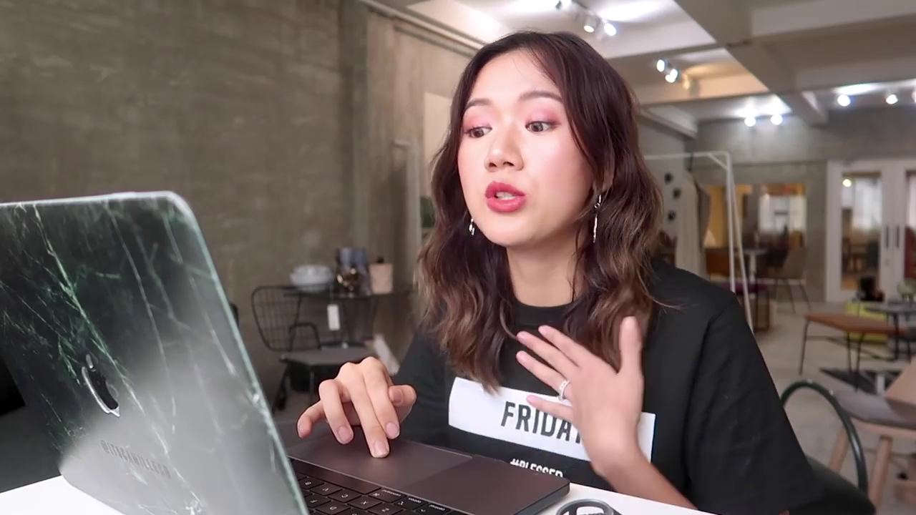
{"action": "mouse_move", "coordinate": [790, 419]}
{"action": "left_mouse_down"}
{"action": "mouse_move", "coordinate": [759, 418]}
{"action": "mouse_move", "coordinate": [779, 415]}
{"action": "left_mouse_up"}
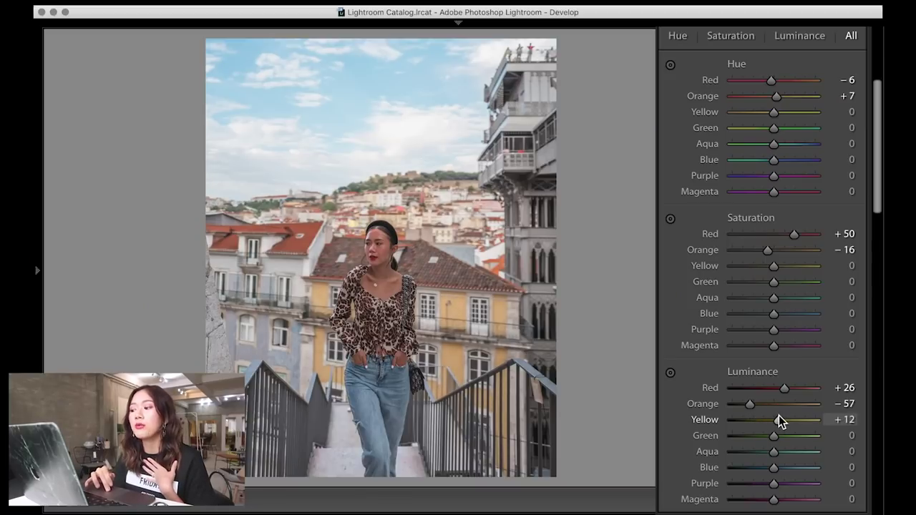
{"action": "left_click", "coordinate": [779, 414]}
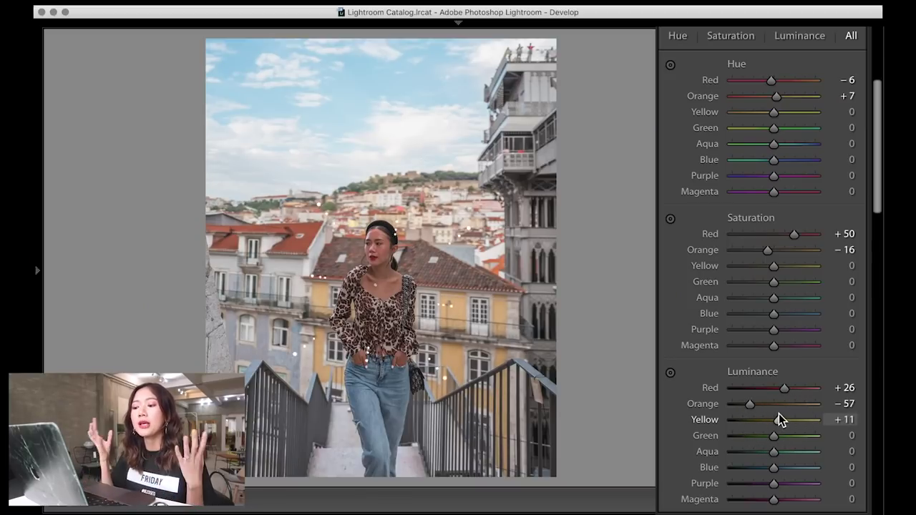
{"action": "left_click_drag", "start_coordinate": [778, 420], "coordinate": [779, 421]}
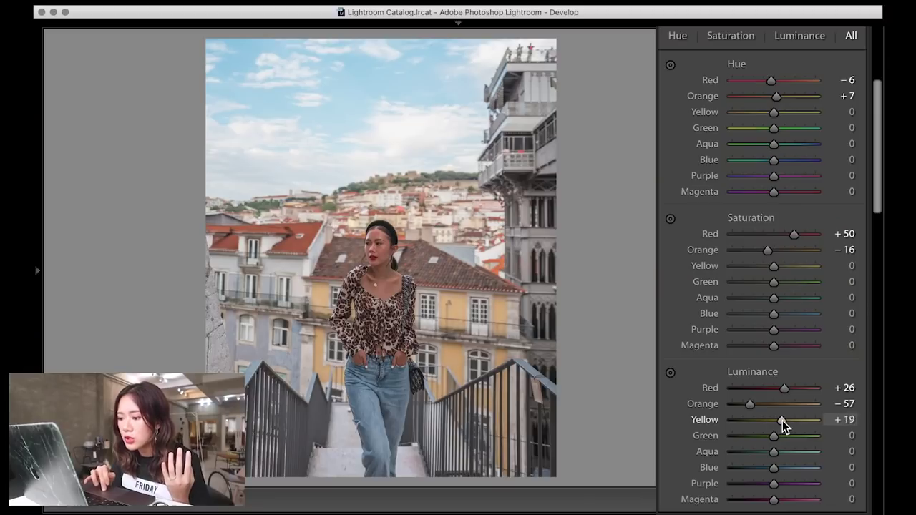
{"action": "scroll", "coordinate": [787, 111], "scroll_direction": "down", "scroll_amount": 2}
{"action": "left_click", "coordinate": [782, 266]}
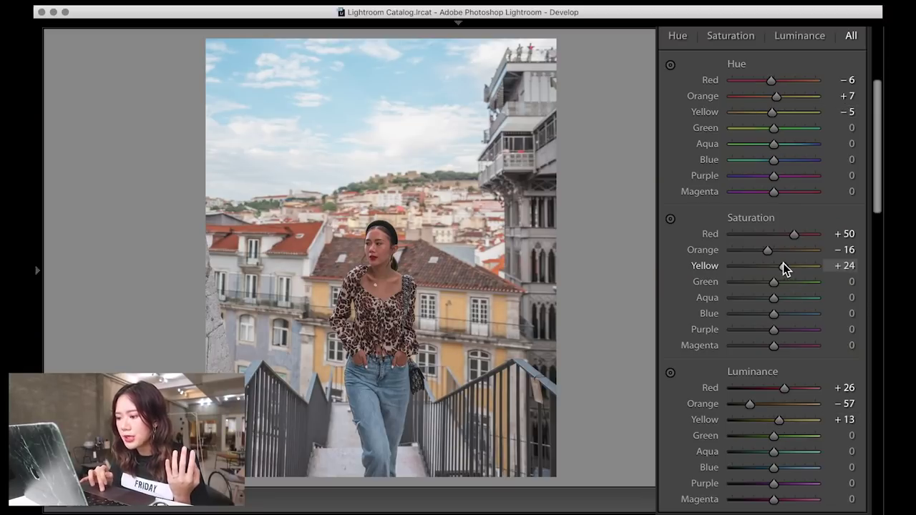
- Fine-tune the sky colours by setting the HSL Aqua Hue to -12 and Blue Hue to +6
{"action": "left_click", "coordinate": [774, 144]}
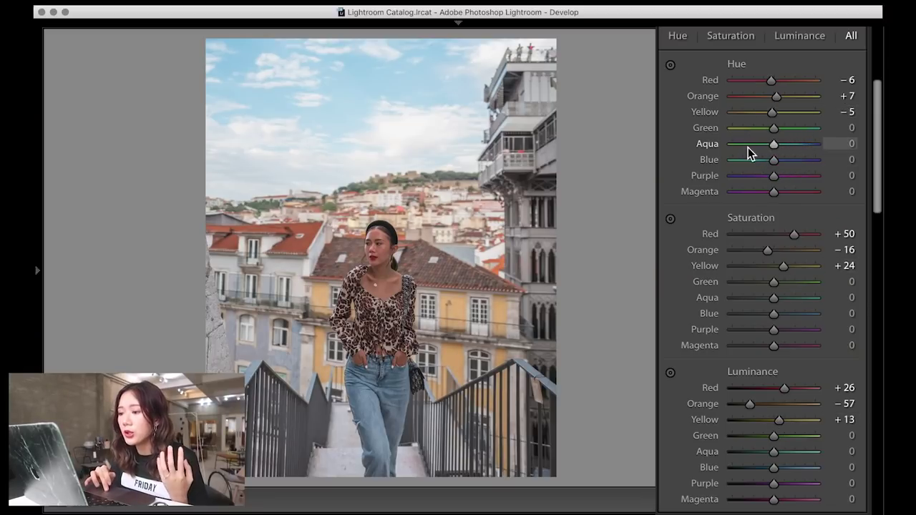
{"action": "left_click_drag", "start_coordinate": [773, 158], "coordinate": [769, 159]}
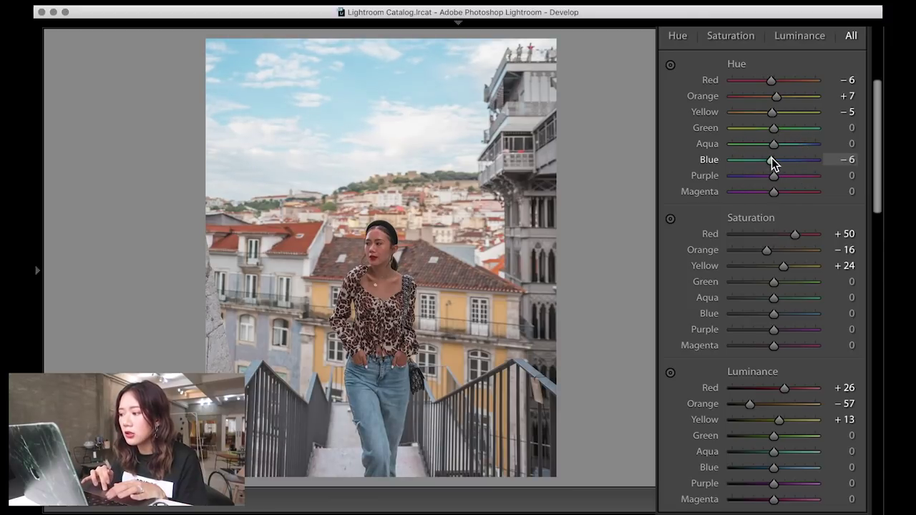
{"action": "scroll", "coordinate": [800, 347], "scroll_direction": "down", "scroll_amount": 10}
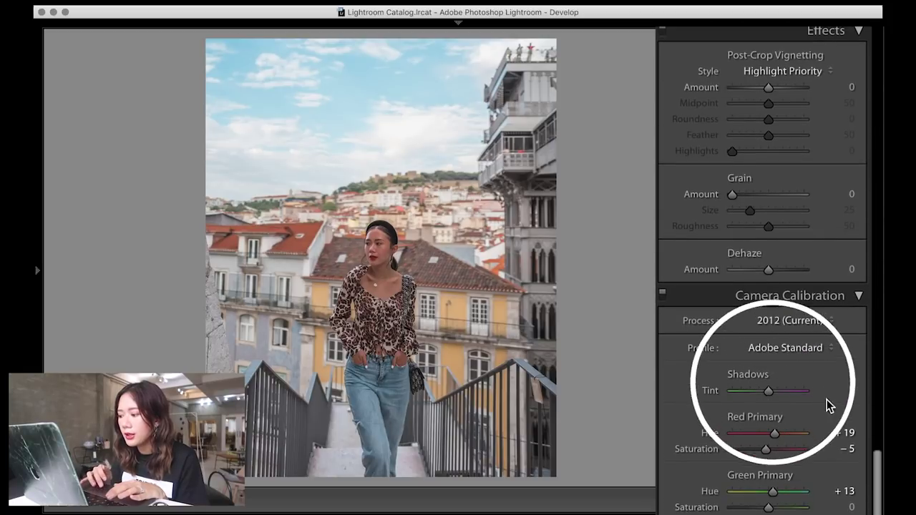
{"action": "scroll", "coordinate": [794, 351], "scroll_direction": "up", "scroll_amount": 10}
{"action": "scroll", "coordinate": [789, 338], "scroll_direction": "up", "scroll_amount": 5}
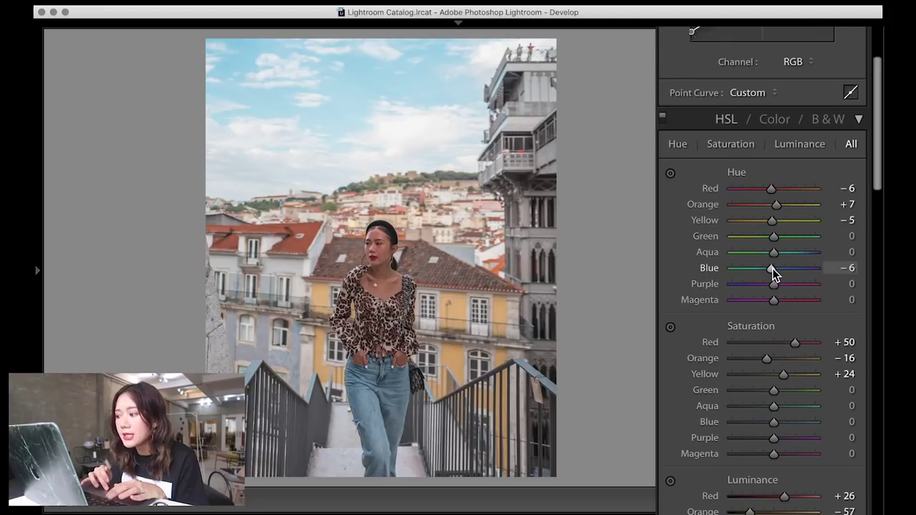
{"action": "left_click_drag", "start_coordinate": [772, 268], "coordinate": [773, 254]}
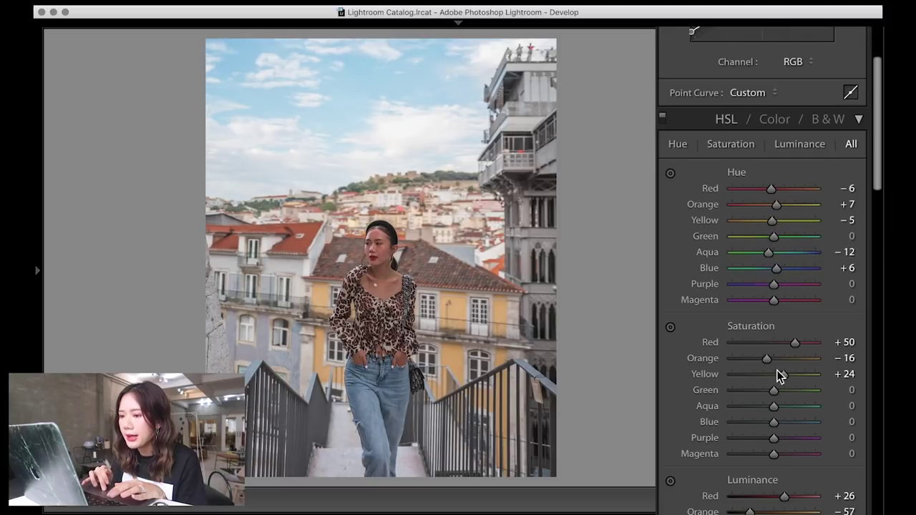
- Tune the sky by setting HSL Aqua to Hue -14, Saturation -39, Luminance +2 and Blue to Hue +5, Saturation -46, Luminance -11
{"action": "left_click_drag", "start_coordinate": [772, 408], "coordinate": [754, 422]}
{"action": "scroll", "coordinate": [754, 423], "scroll_direction": "down", "scroll_amount": 5}
{"action": "mouse_move", "coordinate": [773, 464]}
{"action": "left_mouse_down"}
{"action": "mouse_move", "coordinate": [798, 463]}
{"action": "mouse_move", "coordinate": [756, 464]}
{"action": "mouse_move", "coordinate": [778, 466]}
{"action": "mouse_move", "coordinate": [771, 465]}
{"action": "mouse_move", "coordinate": [774, 448]}
{"action": "mouse_move", "coordinate": [755, 455]}
{"action": "mouse_move", "coordinate": [775, 449]}
{"action": "left_mouse_up"}
{"action": "left_click_drag", "start_coordinate": [753, 295], "coordinate": [766, 311]}
{"action": "mouse_move", "coordinate": [776, 158]}
{"action": "left_mouse_down"}
{"action": "mouse_move", "coordinate": [777, 168]}
{"action": "mouse_move", "coordinate": [767, 144]}
{"action": "left_mouse_up"}
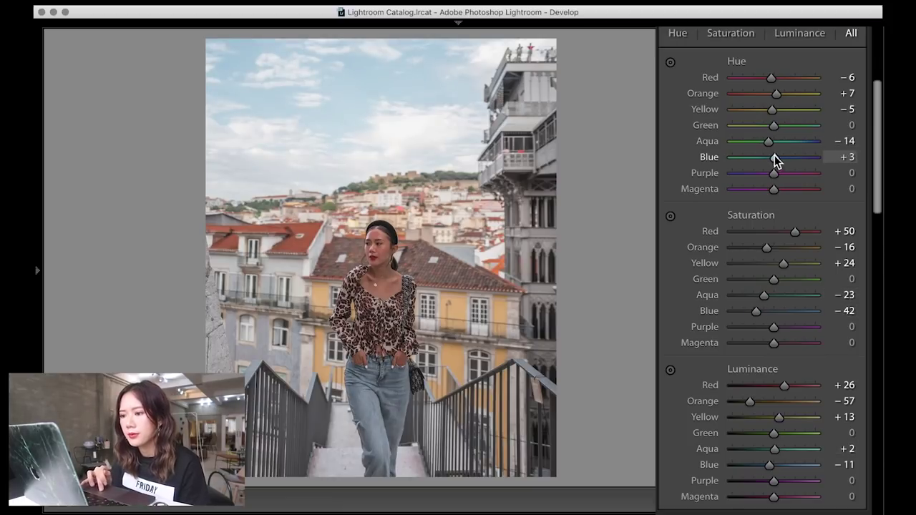
{"action": "left_click_drag", "start_coordinate": [754, 312], "coordinate": [752, 312]}
{"action": "left_click_drag", "start_coordinate": [776, 295], "coordinate": [757, 296]}
- Mute the greens by setting HSL Green to Hue +61, Saturation -81 and Luminance +15
{"action": "left_click_drag", "start_coordinate": [775, 128], "coordinate": [802, 126]}
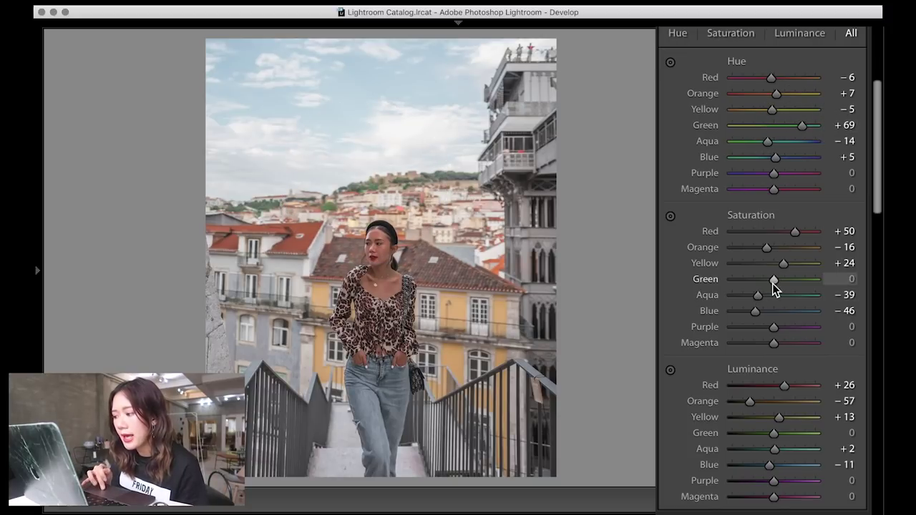
{"action": "left_click_drag", "start_coordinate": [772, 282], "coordinate": [740, 286]}
{"action": "left_click_drag", "start_coordinate": [774, 433], "coordinate": [747, 432]}
- Try shifting the HSL Purple and Magenta Hue, and reset both to 0
{"action": "scroll", "coordinate": [771, 286], "scroll_direction": "up", "scroll_amount": 3}
{"action": "mouse_move", "coordinate": [773, 271]}
{"action": "left_mouse_down"}
{"action": "mouse_move", "coordinate": [796, 273]}
{"action": "mouse_move", "coordinate": [764, 277]}
{"action": "left_mouse_up"}
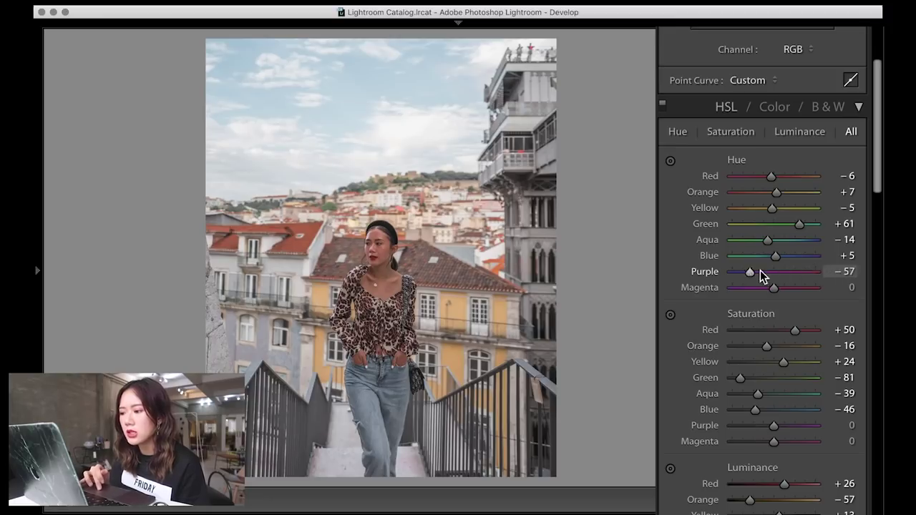
{"action": "double_click", "coordinate": [706, 271]}
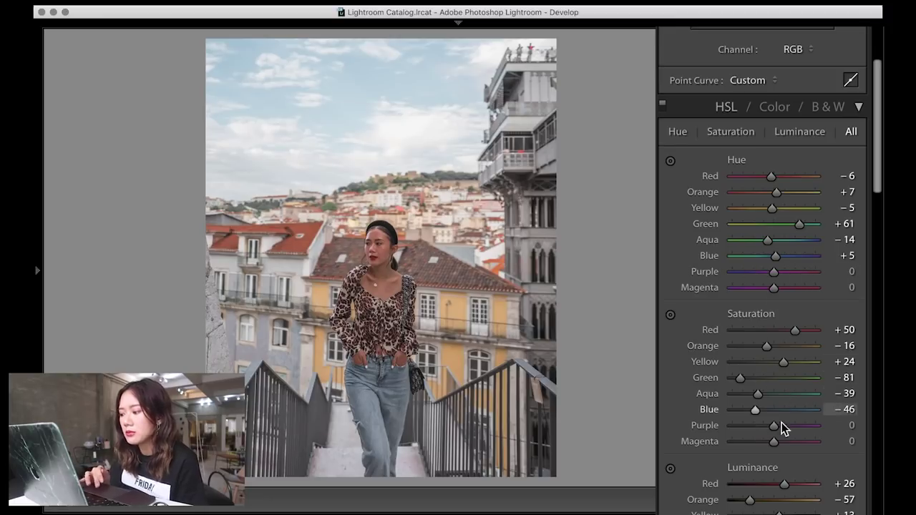
{"action": "left_click_drag", "start_coordinate": [708, 289], "coordinate": [701, 291]}
{"action": "double_click", "coordinate": [701, 292]}
- Compare the colour-graded photo with the original by alternating the before and after views
{"action": "scroll", "coordinate": [778, 461], "scroll_direction": "down", "scroll_amount": 3}
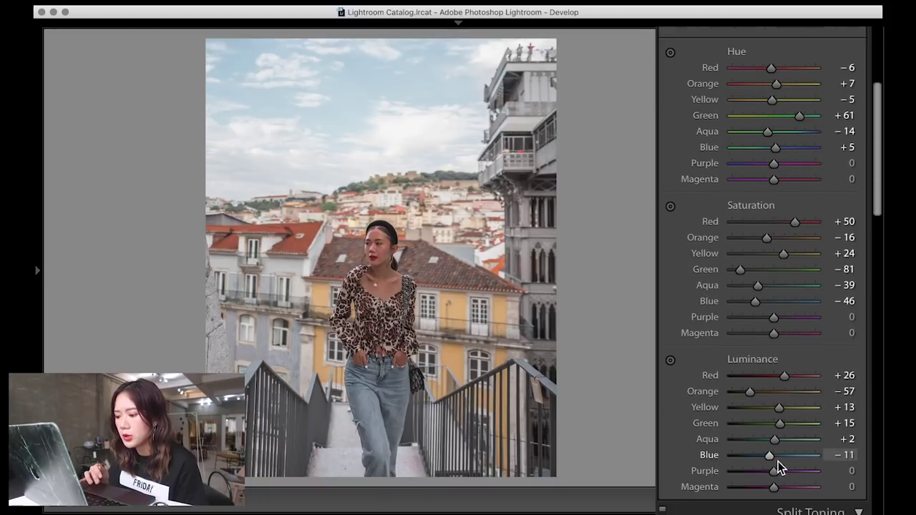
{"action": "key", "text": "backslash"}
{"action": "key", "text": "backslash"}
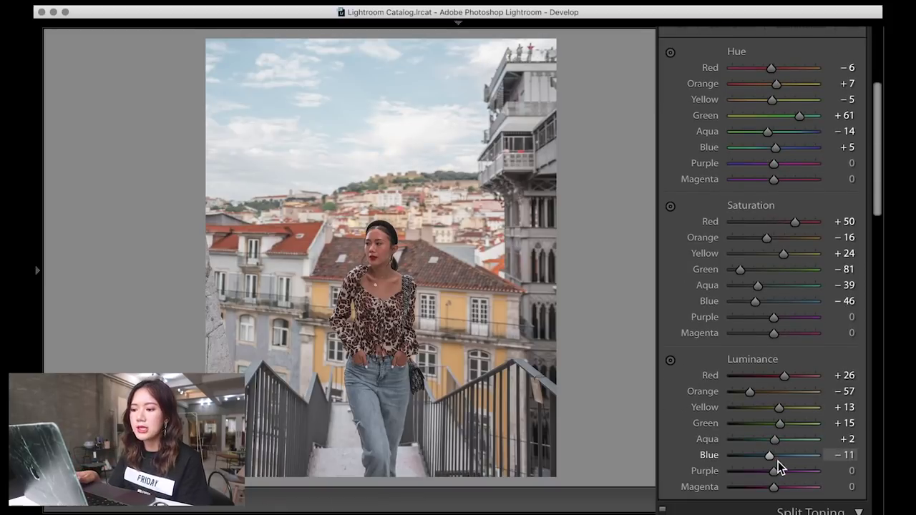
{"action": "key", "text": "backslash"}
{"action": "key", "text": "backslash"}
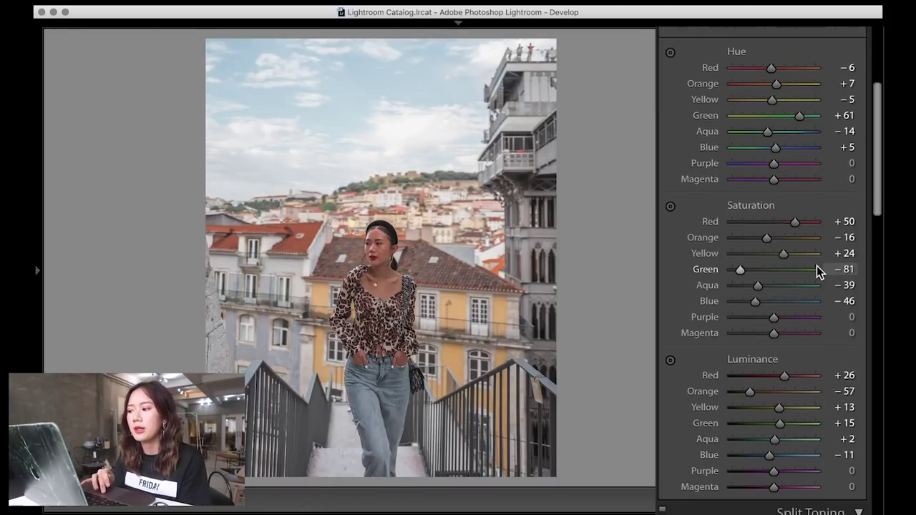
- Set the Vibrance to -12, and try an overall Saturation of up to +9 before returning it to 0
{"action": "scroll", "coordinate": [817, 265], "scroll_direction": "up", "scroll_amount": 10}
{"action": "mouse_move", "coordinate": [767, 256]}
{"action": "left_mouse_down"}
{"action": "mouse_move", "coordinate": [759, 256]}
{"action": "mouse_move", "coordinate": [804, 257]}
{"action": "mouse_move", "coordinate": [763, 254]}
{"action": "mouse_move", "coordinate": [770, 275]}
{"action": "mouse_move", "coordinate": [797, 274]}
{"action": "mouse_move", "coordinate": [772, 274]}
{"action": "left_mouse_up"}
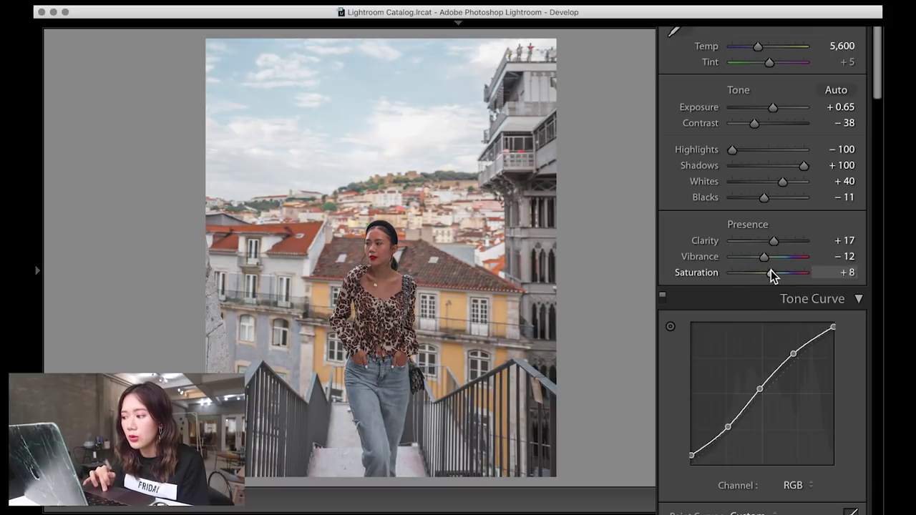
{"action": "left_click_drag", "start_coordinate": [771, 270], "coordinate": [772, 271]}
{"action": "left_click", "coordinate": [773, 276]}
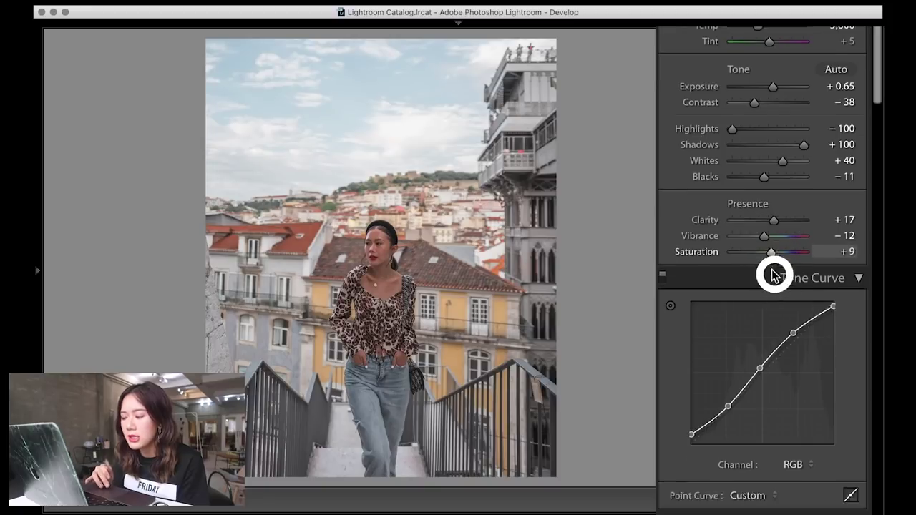
{"action": "scroll", "coordinate": [776, 214], "scroll_direction": "down", "scroll_amount": 5}
{"action": "left_click_drag", "start_coordinate": [778, 129], "coordinate": [768, 134]}
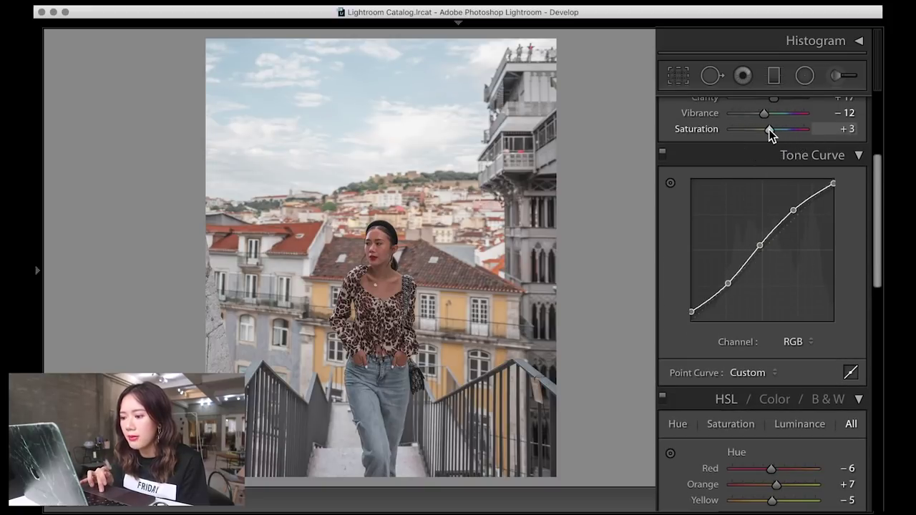
- Strengthen the warm tones by setting HSL Red Saturation to +83, Red Luminance to +47 and Orange Saturation to +5
{"action": "scroll", "coordinate": [768, 215], "scroll_direction": "down", "scroll_amount": 7}
{"action": "left_click", "coordinate": [760, 477]}
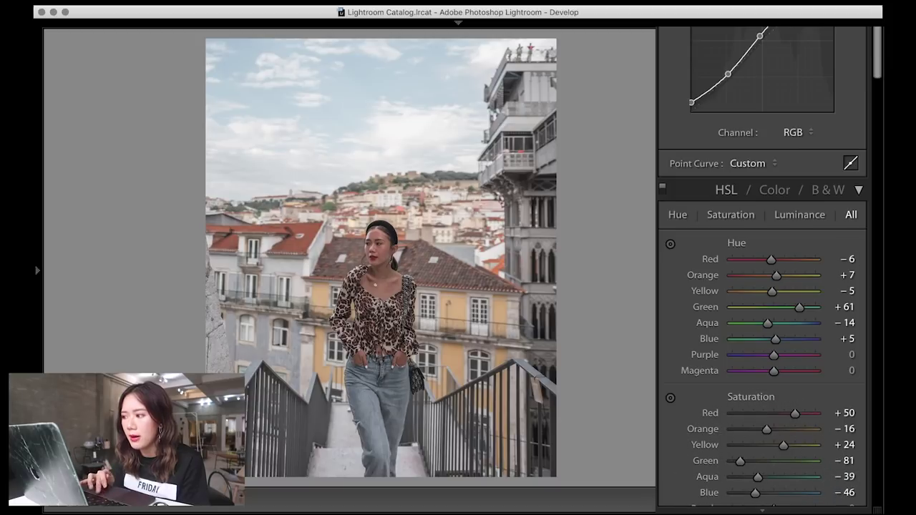
{"action": "scroll", "coordinate": [786, 193], "scroll_direction": "down", "scroll_amount": 4}
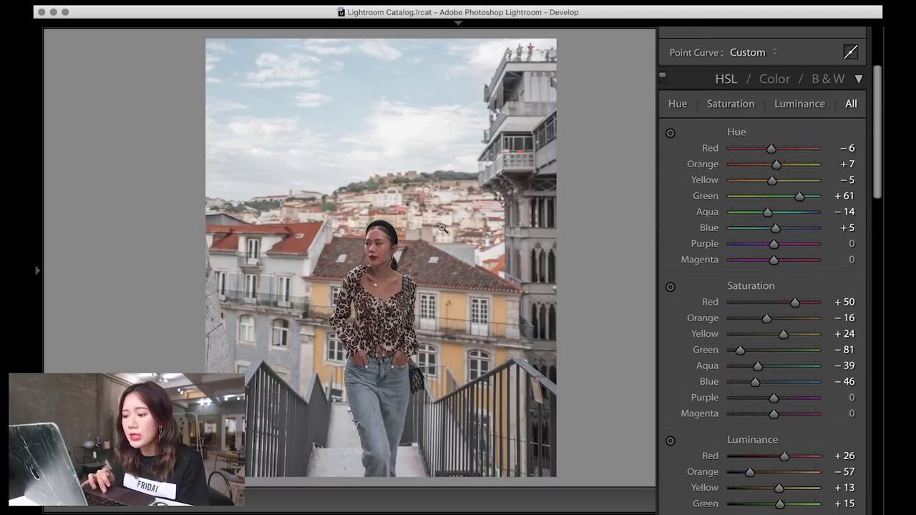
{"action": "left_click_drag", "start_coordinate": [794, 301], "coordinate": [809, 302]}
{"action": "left_click_drag", "start_coordinate": [784, 456], "coordinate": [793, 458]}
{"action": "left_click_drag", "start_coordinate": [766, 318], "coordinate": [772, 319]}
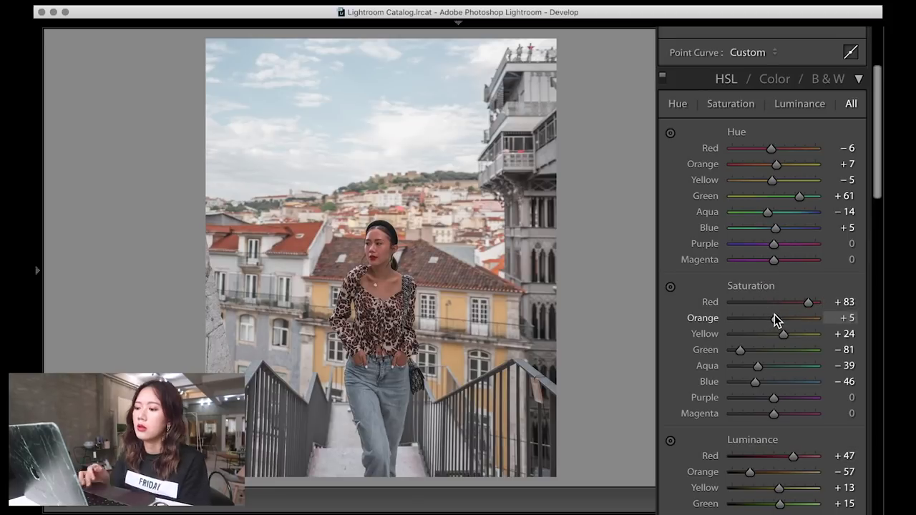
- Warm the white balance by setting the Temp to 6,124
{"action": "scroll", "coordinate": [812, 147], "scroll_direction": "up", "scroll_amount": 10}
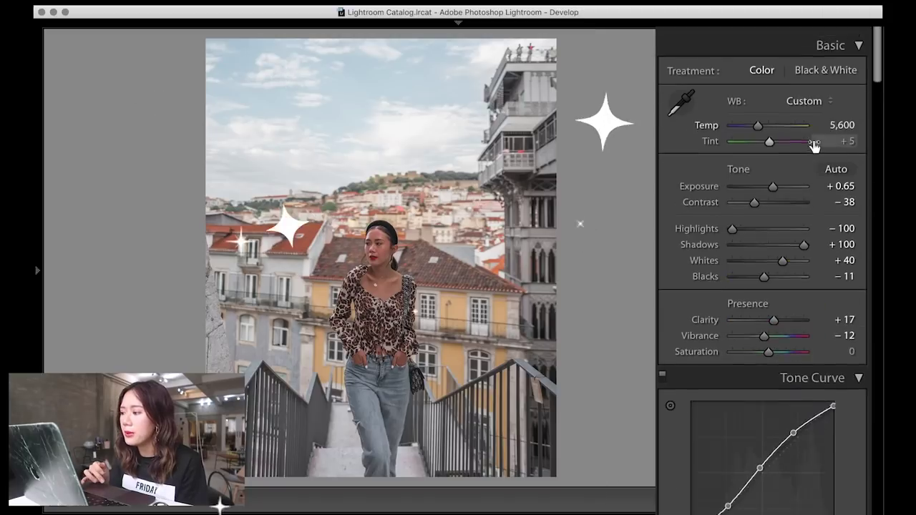
{"action": "scroll", "coordinate": [813, 146], "scroll_direction": "up", "scroll_amount": 3}
{"action": "mouse_move", "coordinate": [756, 184]}
{"action": "left_mouse_down"}
{"action": "mouse_move", "coordinate": [767, 183]}
{"action": "mouse_move", "coordinate": [759, 186]}
{"action": "left_mouse_up"}
{"action": "key", "text": "super+z"}
{"action": "key", "text": "super+z"}
{"action": "key", "text": "super+z"}
- Try nudging the black point at the lower end of the RGB tone curve, and undo the change
{"action": "scroll", "coordinate": [834, 323], "scroll_direction": "down", "scroll_amount": 10}
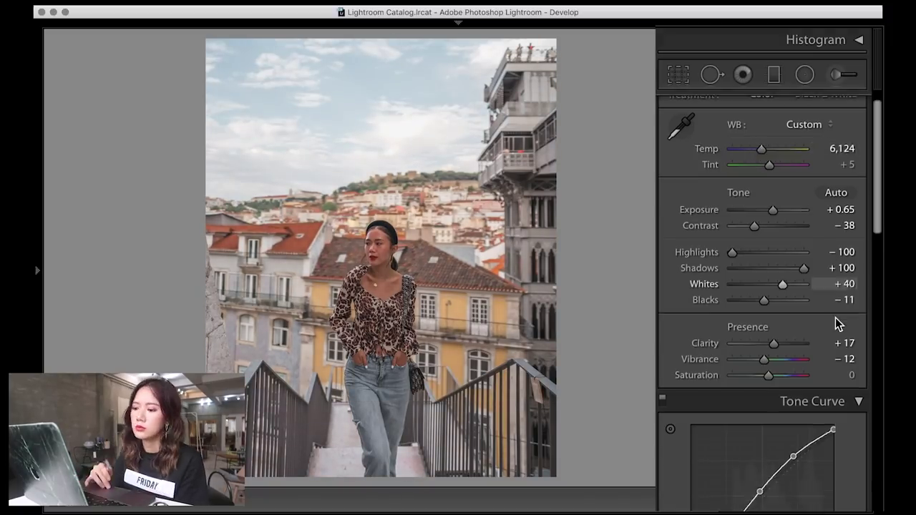
{"action": "scroll", "coordinate": [758, 254], "scroll_direction": "up", "scroll_amount": 1}
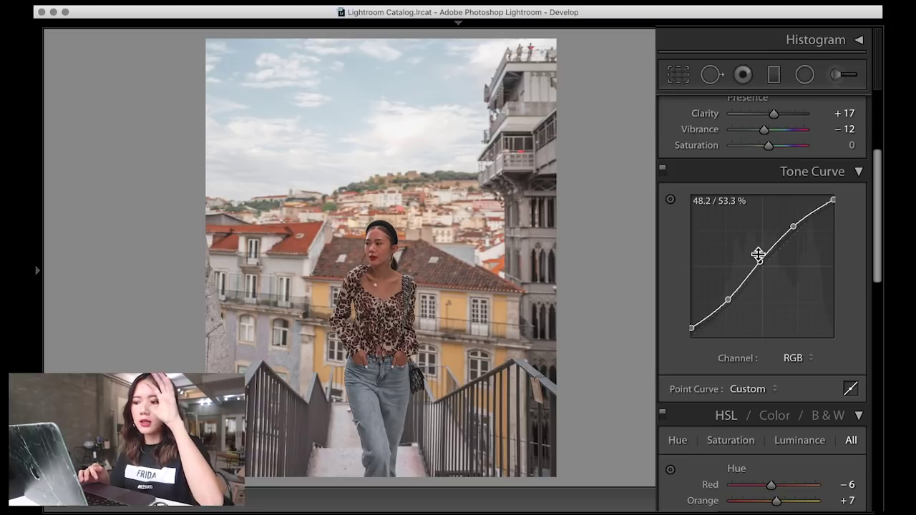
{"action": "scroll", "coordinate": [760, 258], "scroll_direction": "down", "scroll_amount": 5}
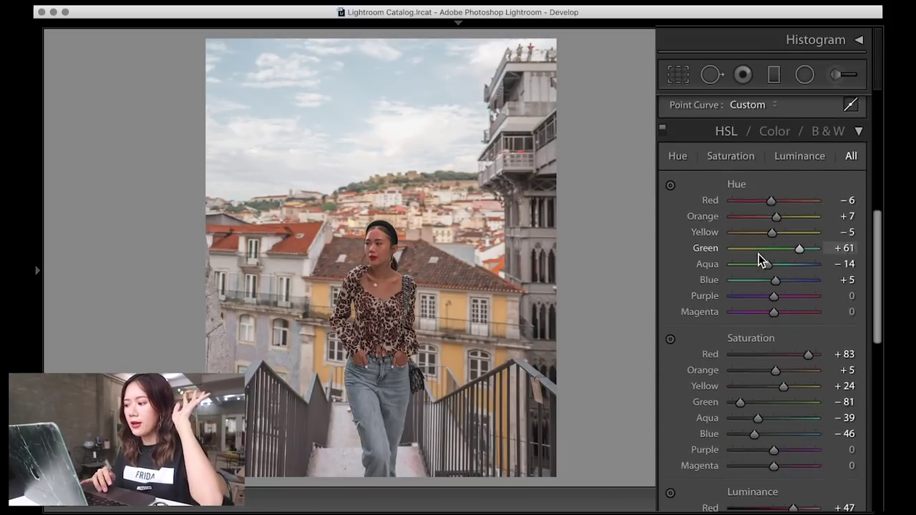
{"action": "scroll", "coordinate": [760, 262], "scroll_direction": "up", "scroll_amount": 5}
{"action": "mouse_move", "coordinate": [692, 256]}
{"action": "left_mouse_down"}
{"action": "mouse_move", "coordinate": [684, 266]}
{"action": "mouse_move", "coordinate": [679, 244]}
{"action": "mouse_move", "coordinate": [687, 261]}
{"action": "mouse_move", "coordinate": [689, 253]}
{"action": "left_mouse_up"}
{"action": "key", "text": "super+z"}
{"action": "key", "text": "super+z"}
- Apply split toning with Highlights at Hue 52, Saturation 9 and Shadows at Hue 230, Saturation 4
{"action": "scroll", "coordinate": [777, 337], "scroll_direction": "down", "scroll_amount": 15}
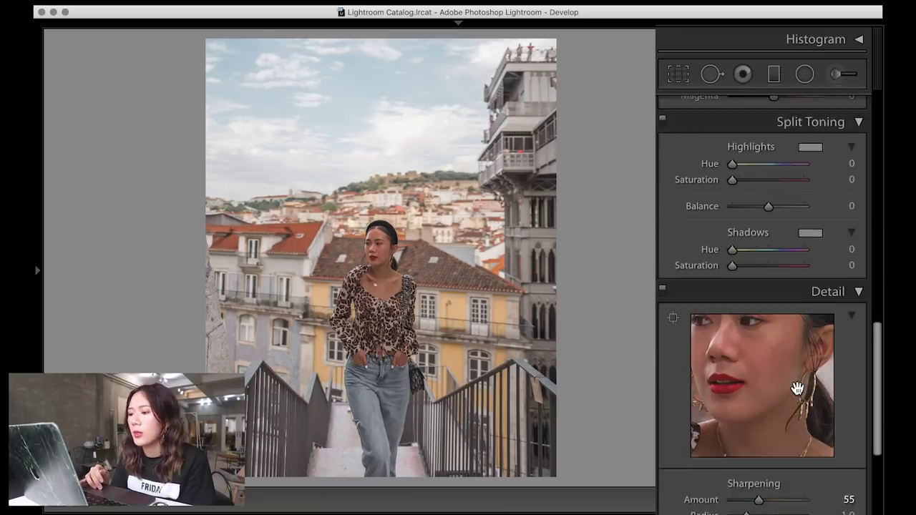
{"action": "scroll", "coordinate": [796, 388], "scroll_direction": "down", "scroll_amount": 1}
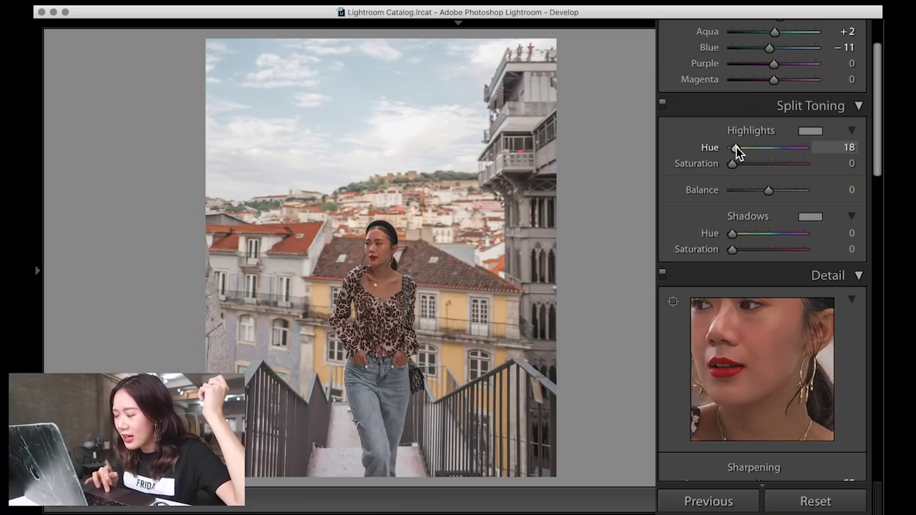
{"action": "left_click_drag", "start_coordinate": [736, 149], "coordinate": [739, 153]}
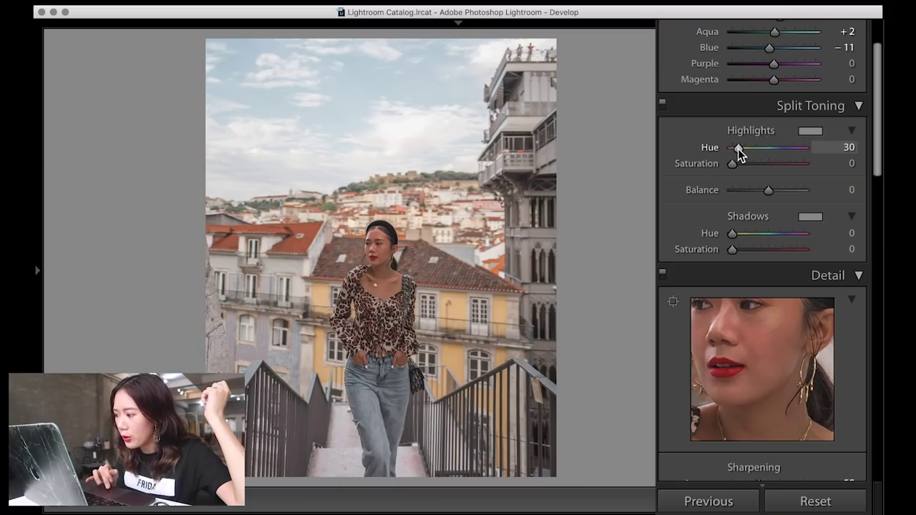
{"action": "left_click_drag", "start_coordinate": [739, 148], "coordinate": [743, 148]}
{"action": "mouse_move", "coordinate": [732, 234]}
{"action": "left_mouse_down"}
{"action": "mouse_move", "coordinate": [778, 234]}
{"action": "mouse_move", "coordinate": [734, 250]}
{"action": "left_mouse_up"}
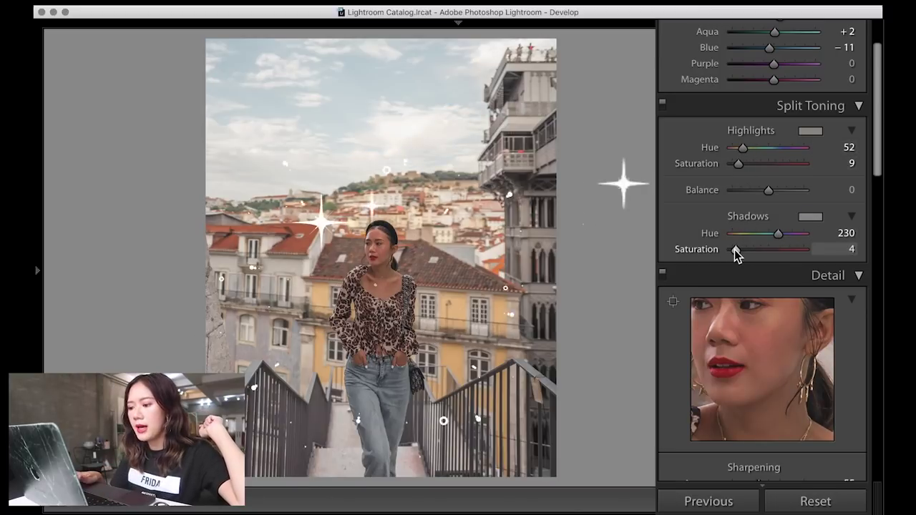
- Review the split-toned result against the original photo in the before and after views
{"action": "scroll", "coordinate": [737, 247], "scroll_direction": "up", "scroll_amount": 15}
{"action": "scroll", "coordinate": [755, 235], "scroll_direction": "down", "scroll_amount": 10}
{"action": "scroll", "coordinate": [761, 236], "scroll_direction": "up", "scroll_amount": 10}
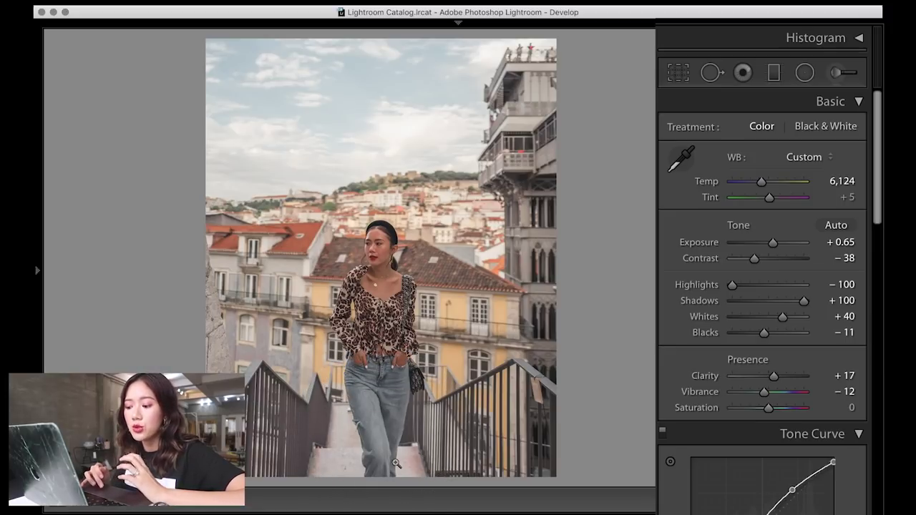
{"action": "key", "text": "backslash"}
{"action": "key", "text": "backslash"}
{"action": "key", "text": "backslash"}
{"action": "key", "text": "backslash"}
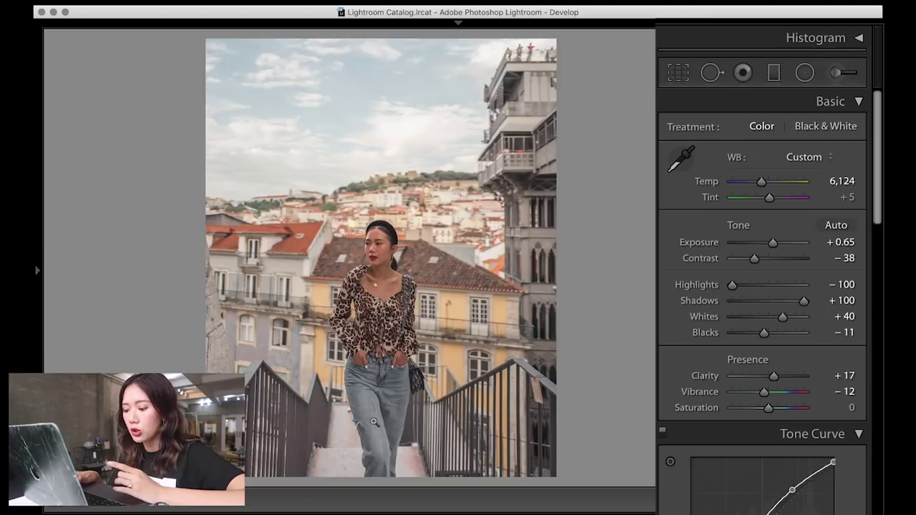
- Set up an Adjustment Brush with neutral effect values and a pale blue colour tint of Hue 202, Saturation 16%
{"action": "left_click", "coordinate": [835, 74]}
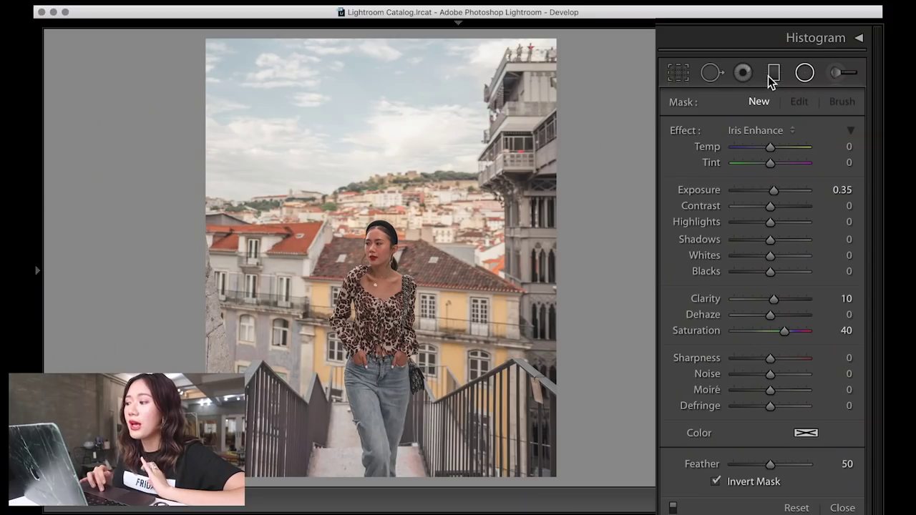
{"action": "left_click", "coordinate": [770, 73]}
{"action": "left_click", "coordinate": [806, 75]}
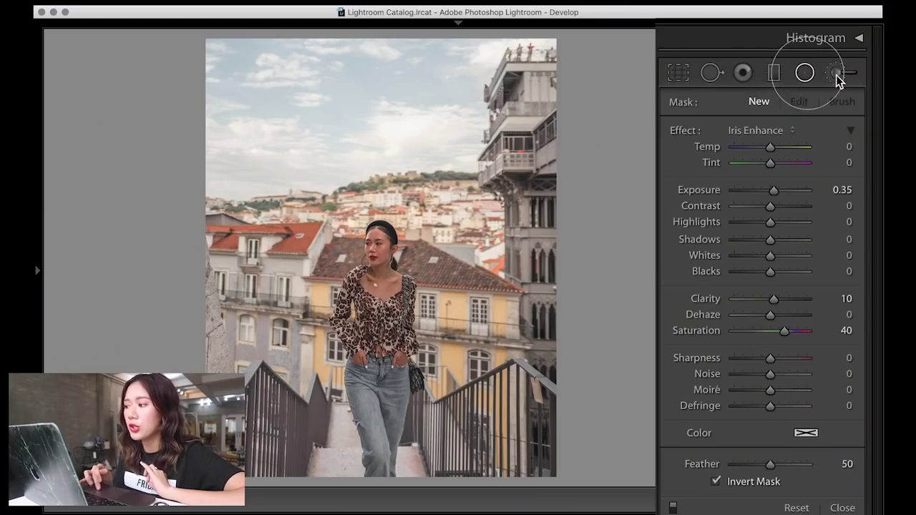
{"action": "left_click", "coordinate": [836, 73]}
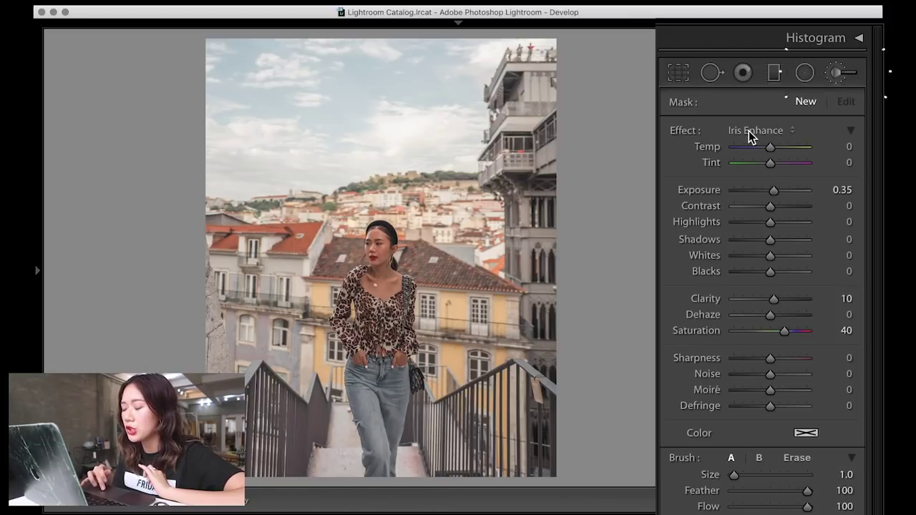
{"action": "scroll", "coordinate": [748, 131], "scroll_direction": "down", "scroll_amount": 4}
{"action": "left_click", "coordinate": [806, 316]}
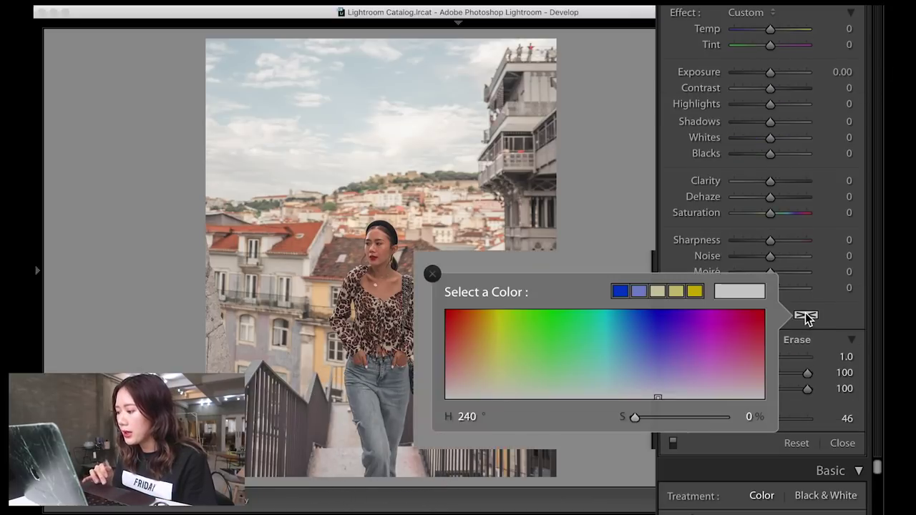
{"action": "left_click", "coordinate": [639, 384]}
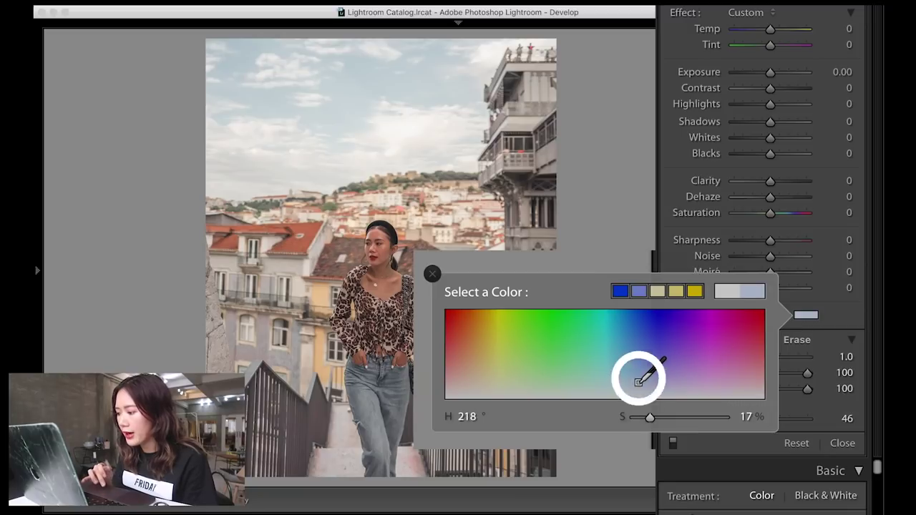
{"action": "left_click", "coordinate": [621, 385]}
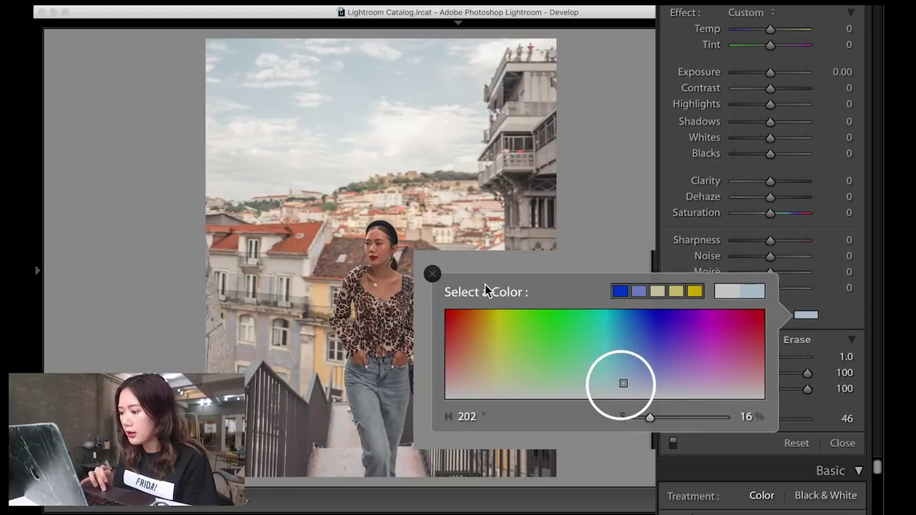
{"action": "left_click", "coordinate": [432, 273]}
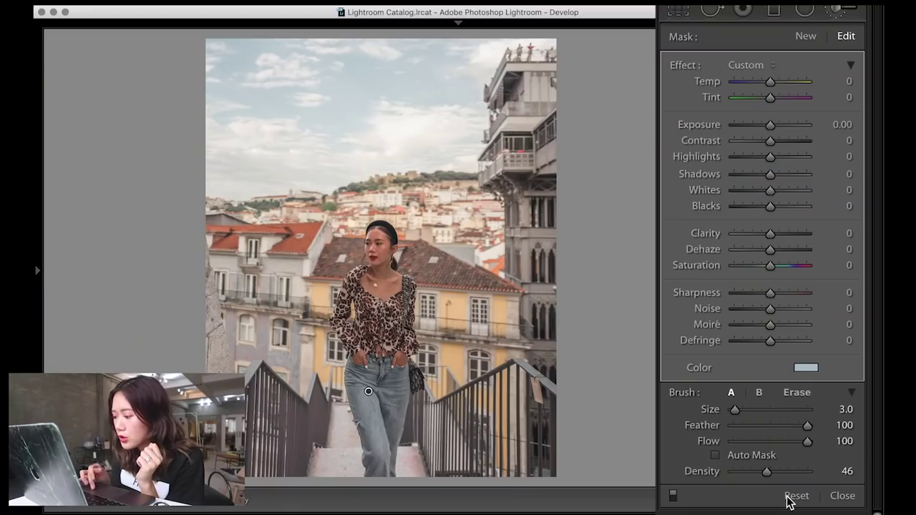
- Paint the pale blue tint over the jeans with brush Size 2.0 and Density 77, using the selected mask overlay to check coverage
{"action": "left_click", "coordinate": [791, 472]}
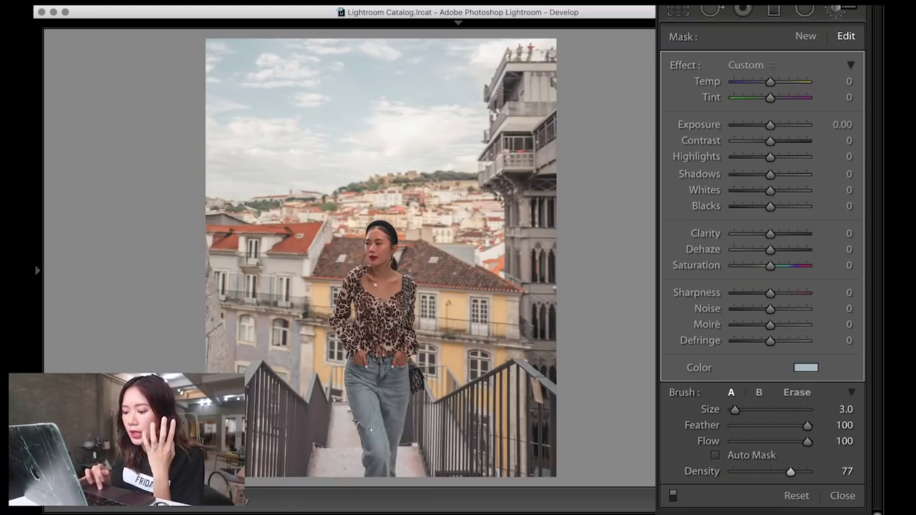
{"action": "key", "text": "bracketleft"}
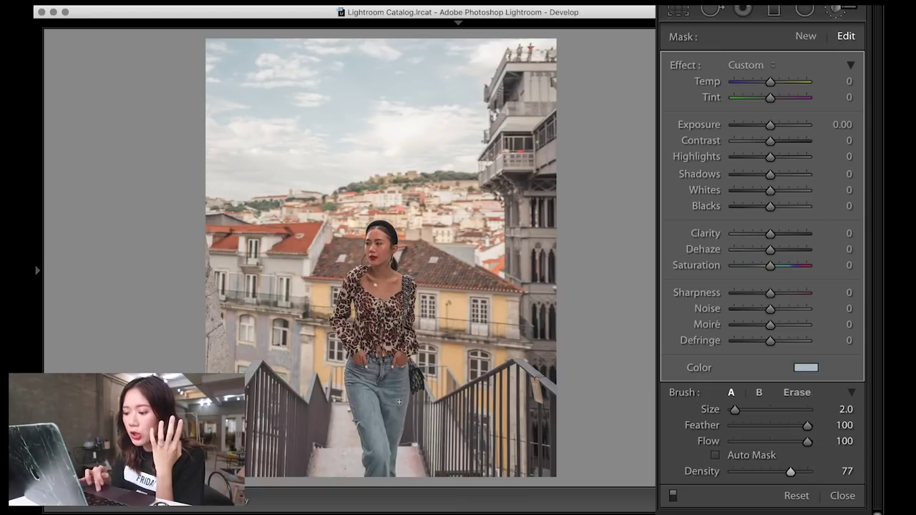
{"action": "left_click", "coordinate": [152, 510]}
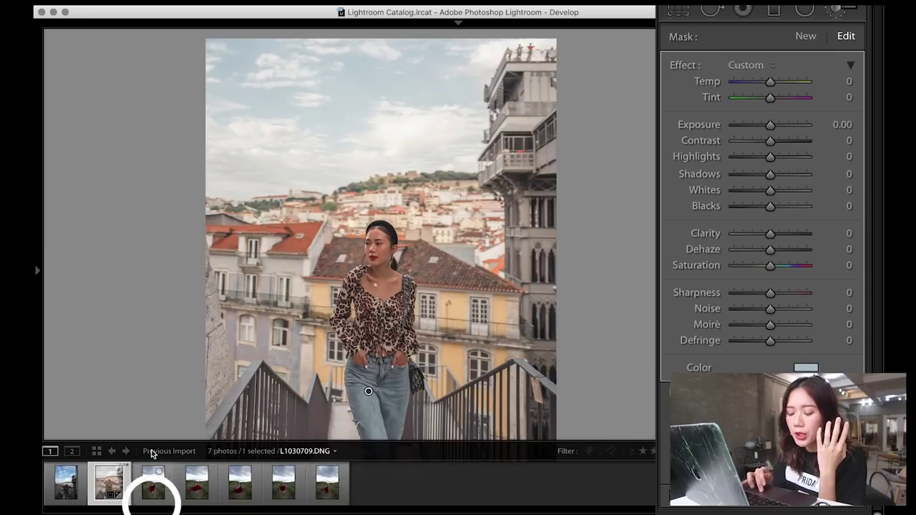
{"action": "left_click", "coordinate": [154, 500]}
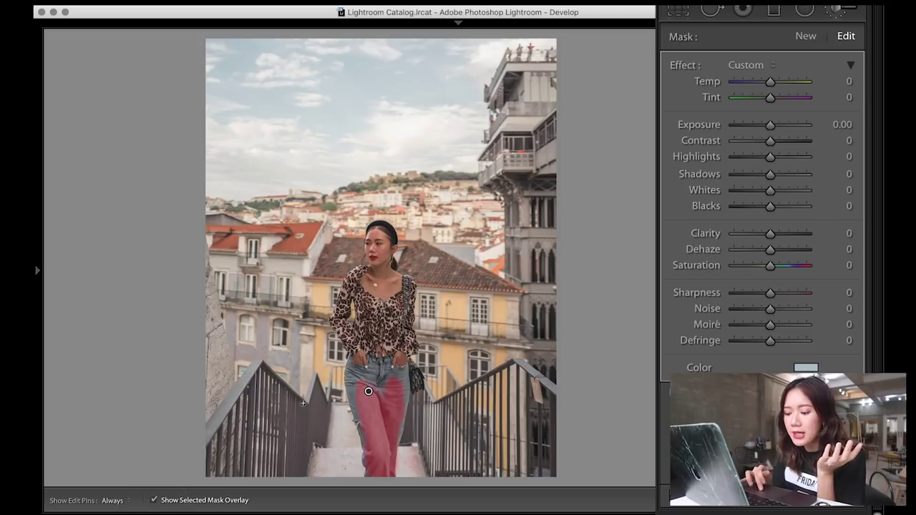
{"action": "scroll", "coordinate": [363, 431], "scroll_direction": "down", "scroll_amount": 5}
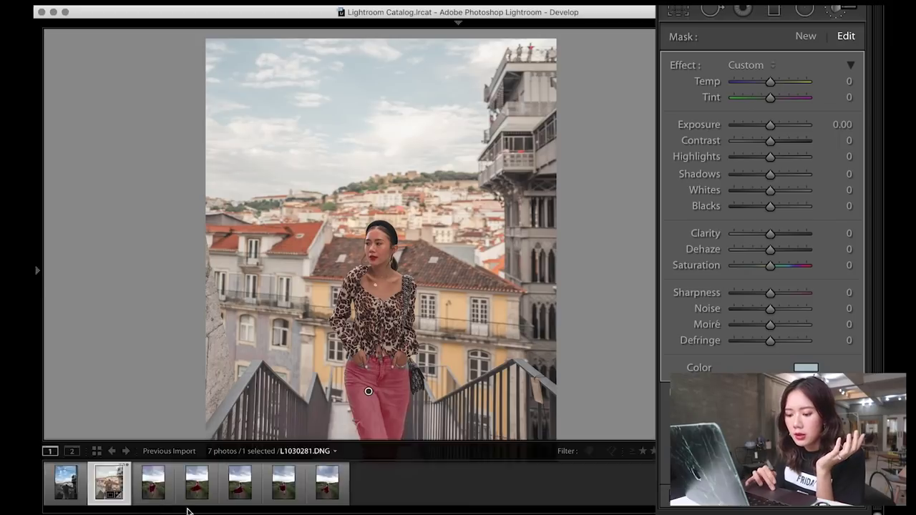
- Hide the mask overlay and adjust the jeans brush to Exposure 0.22, Contrast −42 and Shadows 65
{"action": "left_click", "coordinate": [154, 500]}
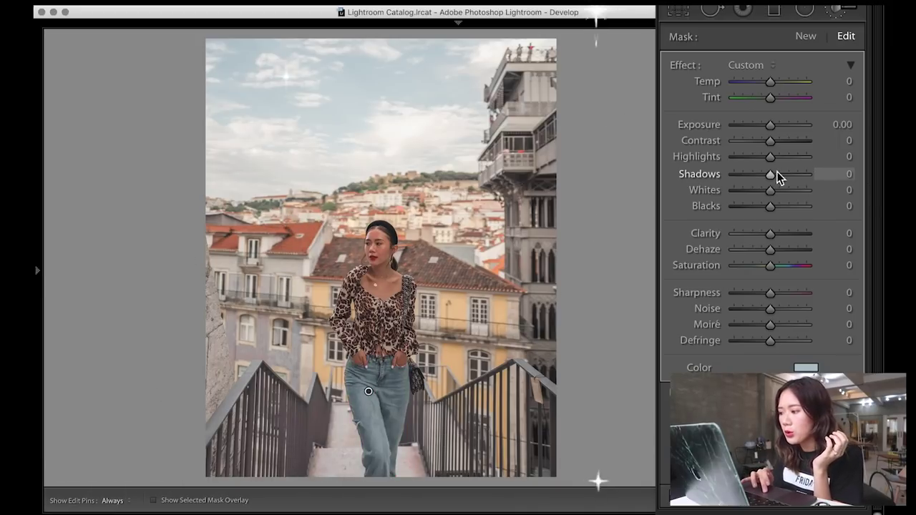
{"action": "left_click_drag", "start_coordinate": [769, 177], "coordinate": [793, 174]}
{"action": "mouse_move", "coordinate": [770, 141]}
{"action": "left_mouse_down"}
{"action": "mouse_move", "coordinate": [752, 142]}
{"action": "mouse_move", "coordinate": [773, 126]}
{"action": "left_mouse_up"}
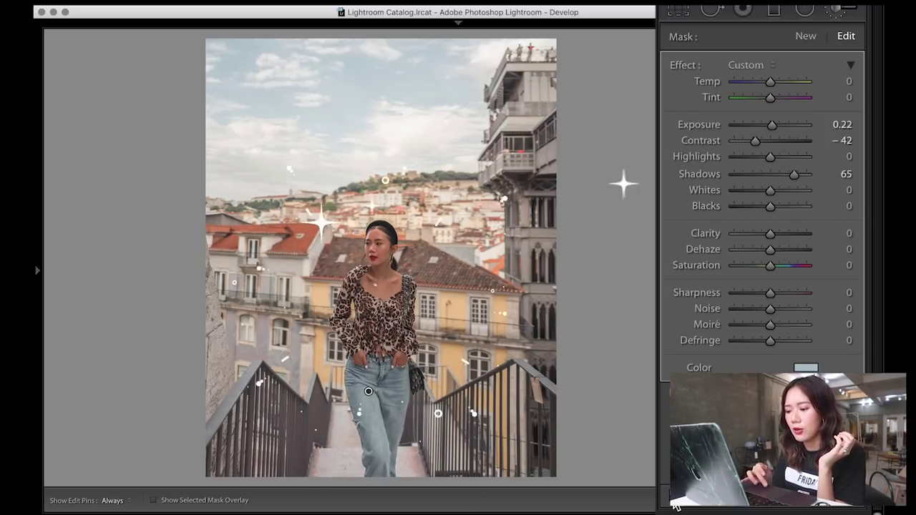
- Paint a new brush adjustment with Contrast −35, Shadows 23 and Clarity 14 over the handbag, and switch the brush to Erase
{"action": "left_click", "coordinate": [806, 36]}
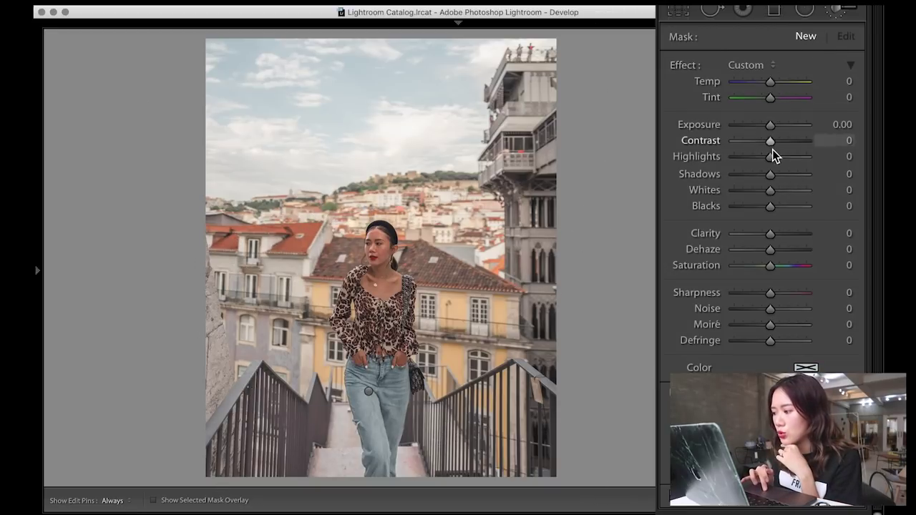
{"action": "left_click", "coordinate": [771, 174]}
{"action": "left_click_drag", "start_coordinate": [771, 174], "coordinate": [779, 174]}
{"action": "left_click_drag", "start_coordinate": [770, 141], "coordinate": [757, 141]}
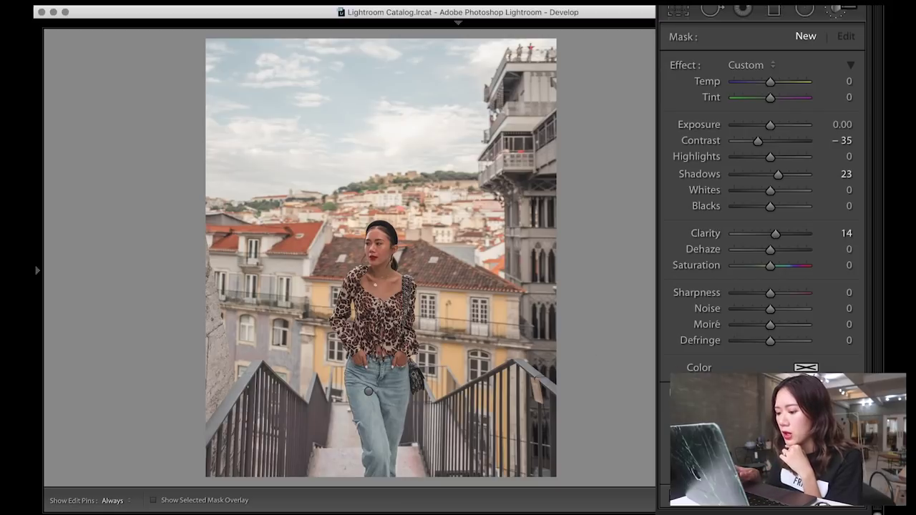
{"action": "left_click", "coordinate": [415, 375]}
{"action": "key", "text": "h"}
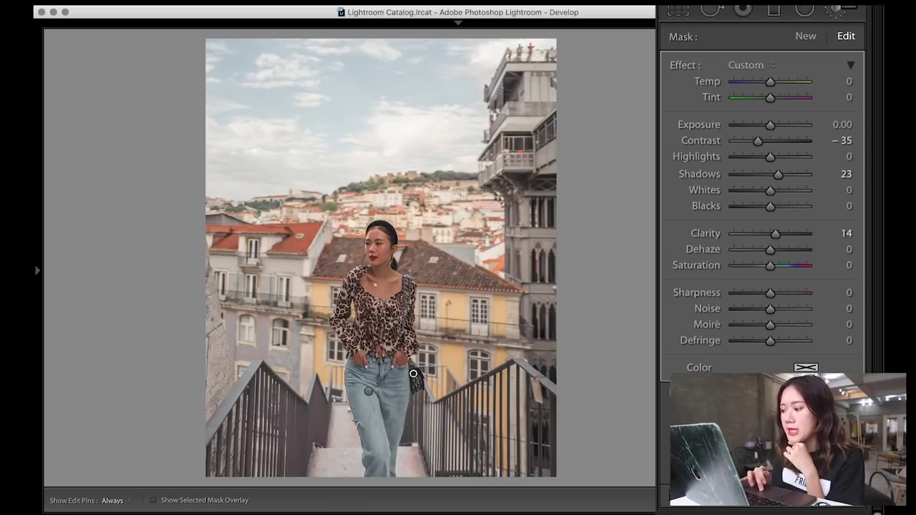
{"action": "scroll", "coordinate": [802, 322], "scroll_direction": "down", "scroll_amount": 5}
{"action": "left_click", "coordinate": [799, 250]}
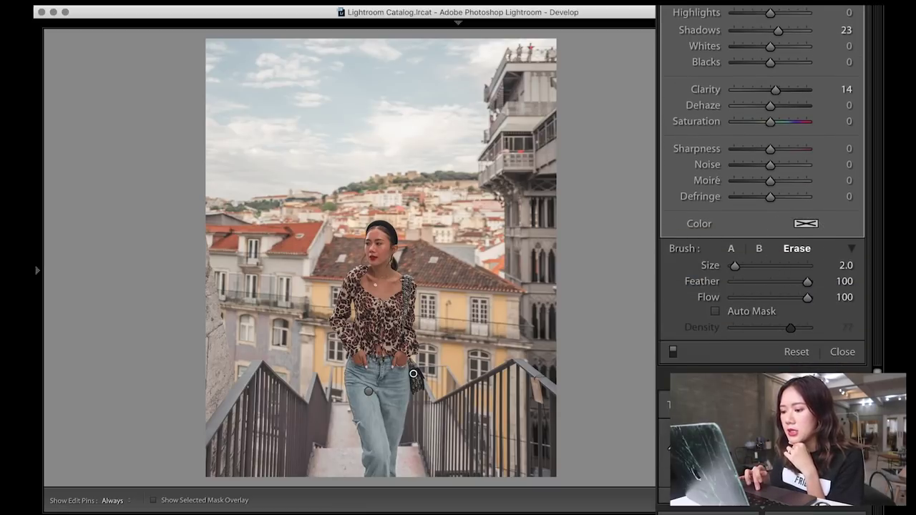
- Try graduated filters of different widths and angles over the sky with the selected mask overlay shown, removing each one
{"action": "left_click", "coordinate": [769, 73]}
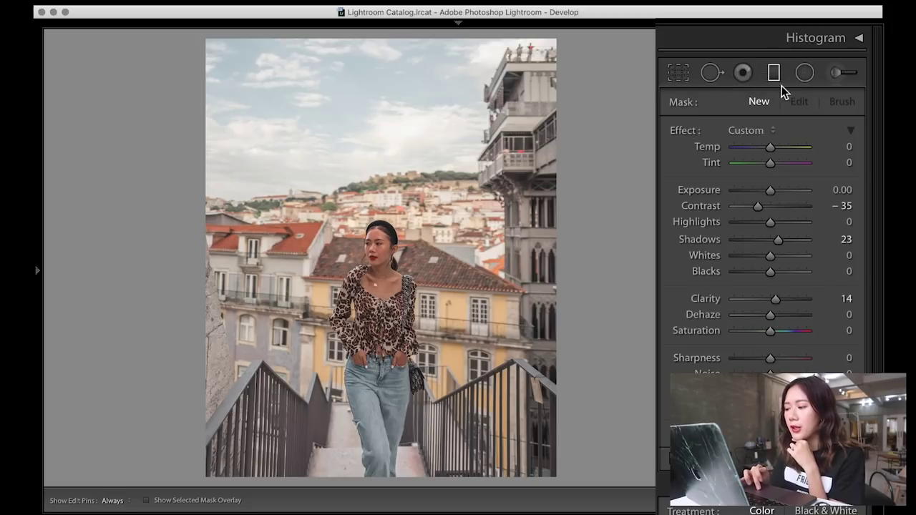
{"action": "left_click_drag", "start_coordinate": [406, 50], "coordinate": [449, 251]}
{"action": "left_click", "coordinate": [149, 501]}
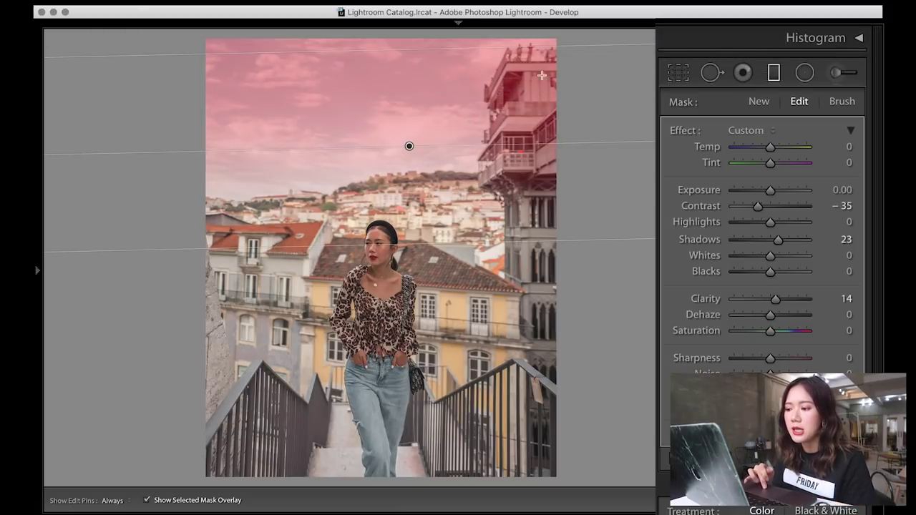
{"action": "left_click", "coordinate": [446, 246]}
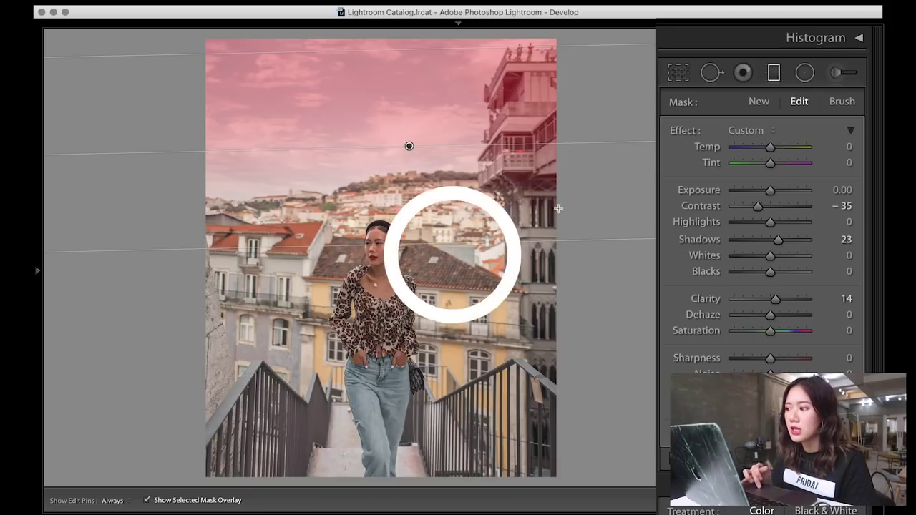
{"action": "key", "text": "Return"}
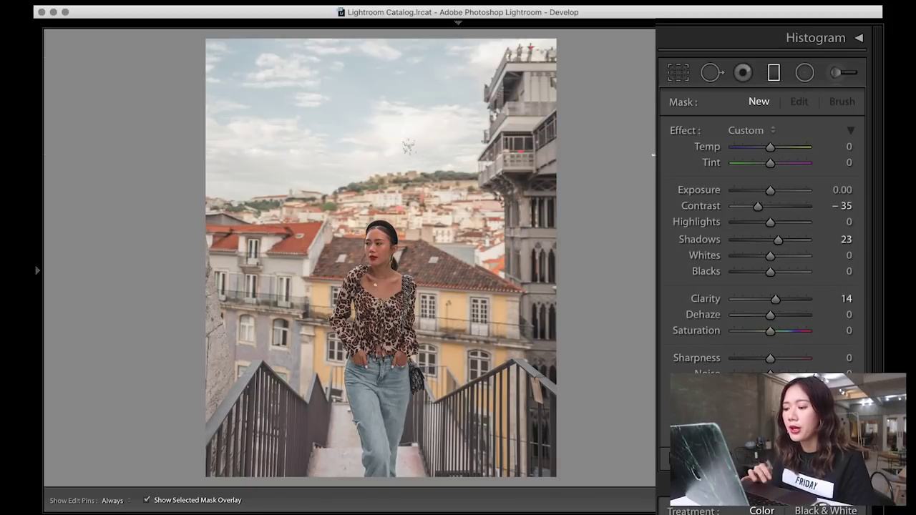
{"action": "left_click_drag", "start_coordinate": [399, 105], "coordinate": [401, 150]}
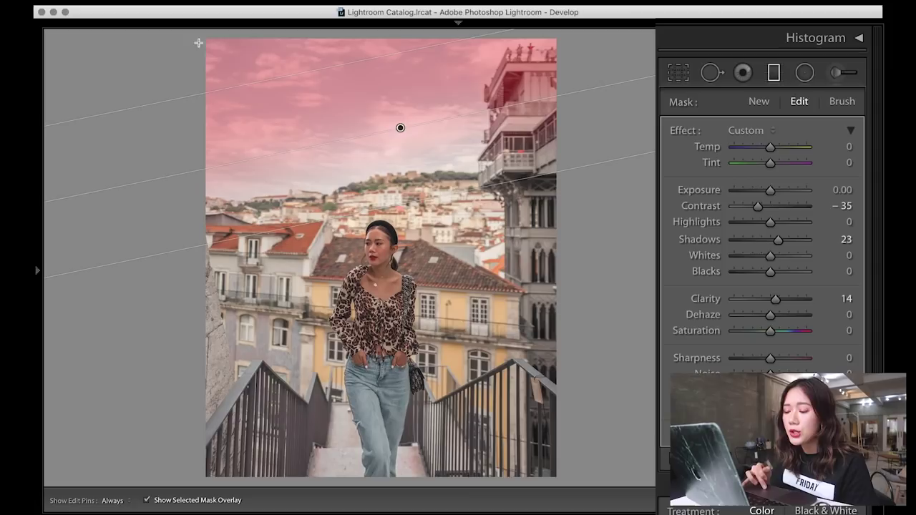
{"action": "left_click", "coordinate": [307, 93]}
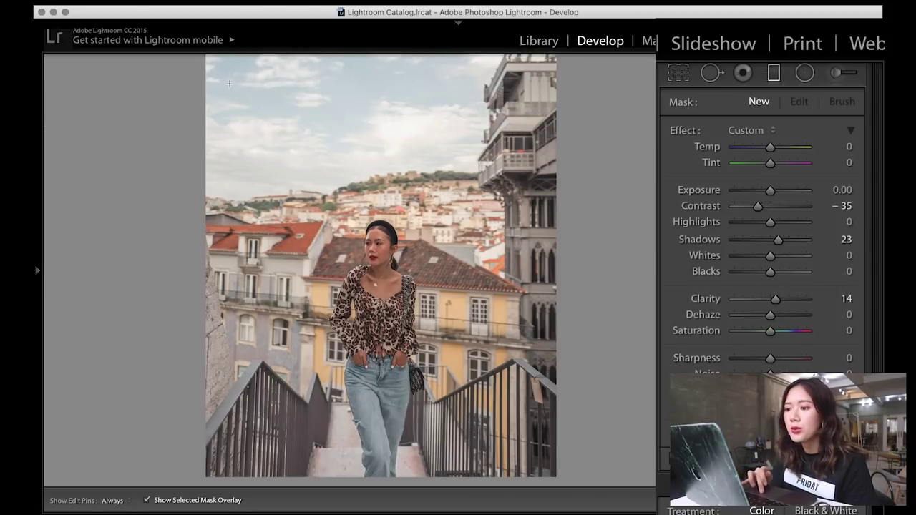
{"action": "left_click", "coordinate": [245, 171]}
{"action": "left_click", "coordinate": [439, 122]}
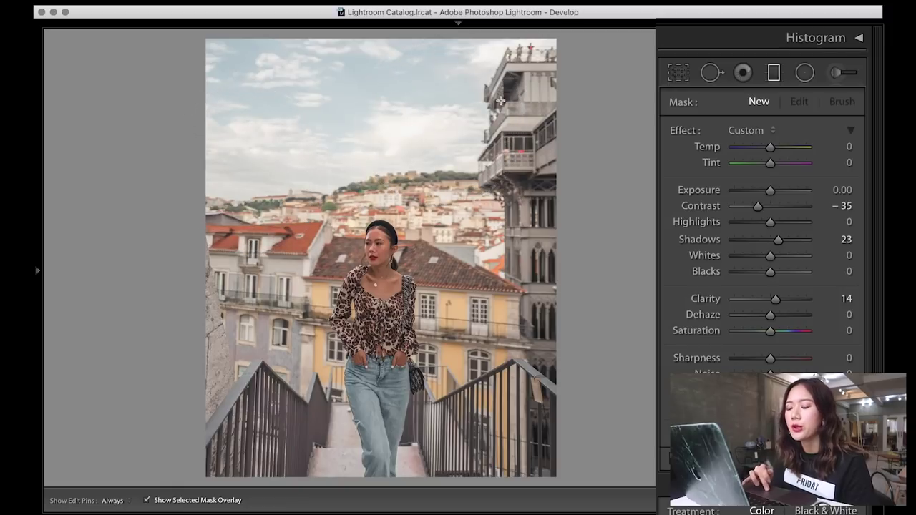
- Reset the effect values and add a slightly tilted graduated filter across the sky with Shadows 42, Whites 16 and Blacks 29
{"action": "double_click", "coordinate": [686, 130]}
{"action": "left_click", "coordinate": [759, 103]}
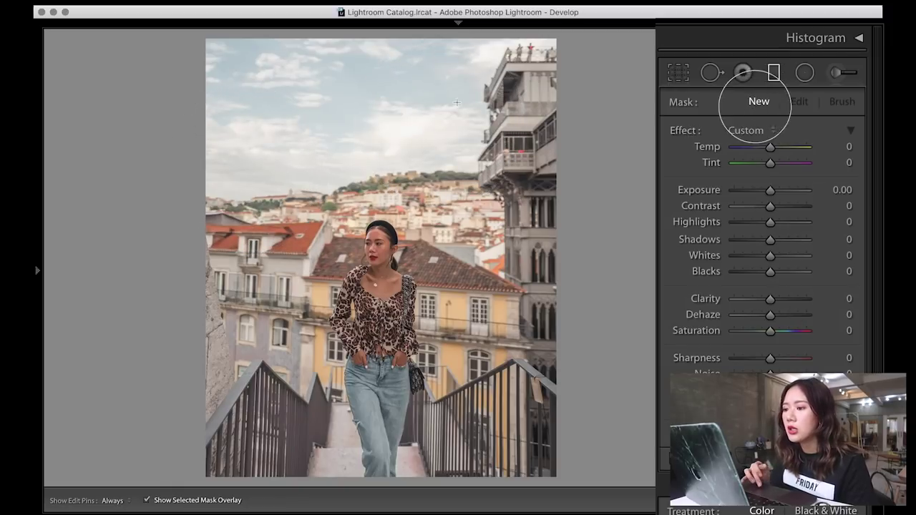
{"action": "left_click_drag", "start_coordinate": [333, 73], "coordinate": [352, 202]}
{"action": "left_click", "coordinate": [147, 500]}
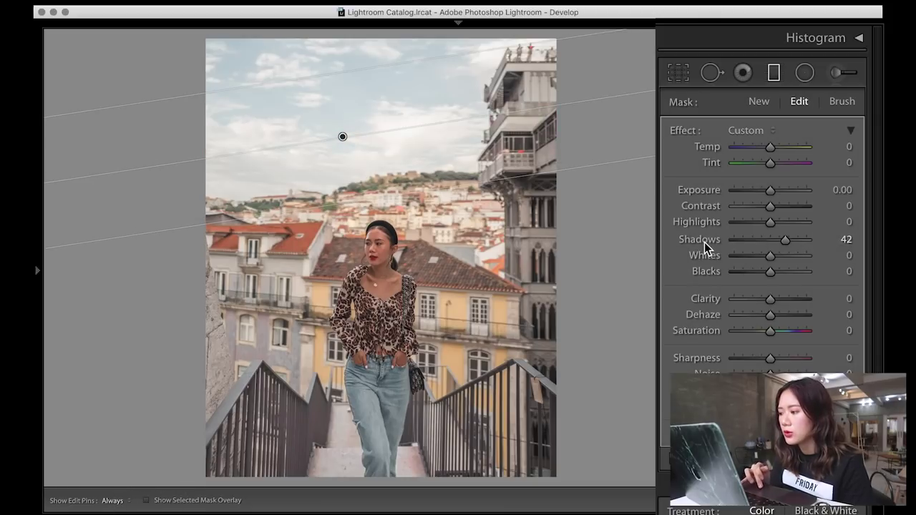
{"action": "left_click", "coordinate": [780, 239]}
{"action": "left_click_drag", "start_coordinate": [771, 195], "coordinate": [769, 191]}
{"action": "left_click_drag", "start_coordinate": [771, 277], "coordinate": [778, 255]}
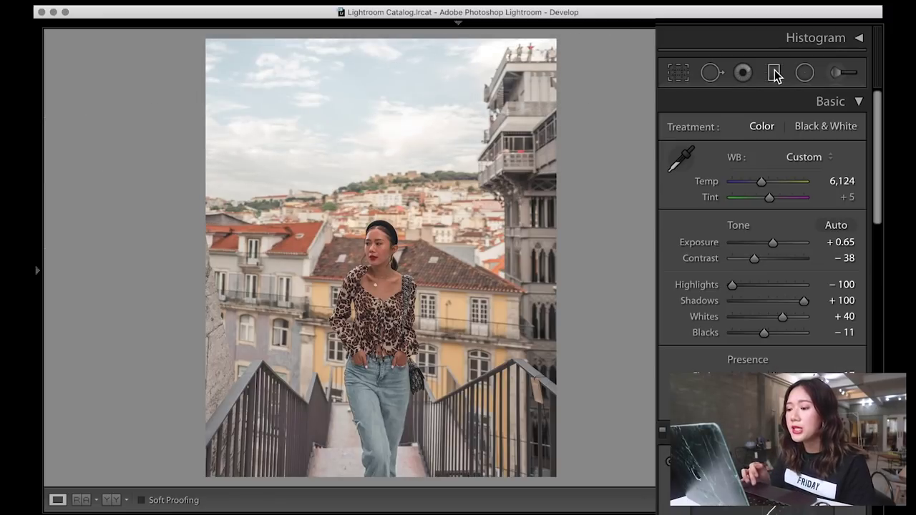
- Reopen the sky's graduated filter and set its mask brush to Erase
{"action": "left_click", "coordinate": [774, 73]}
{"action": "left_click", "coordinate": [343, 136]}
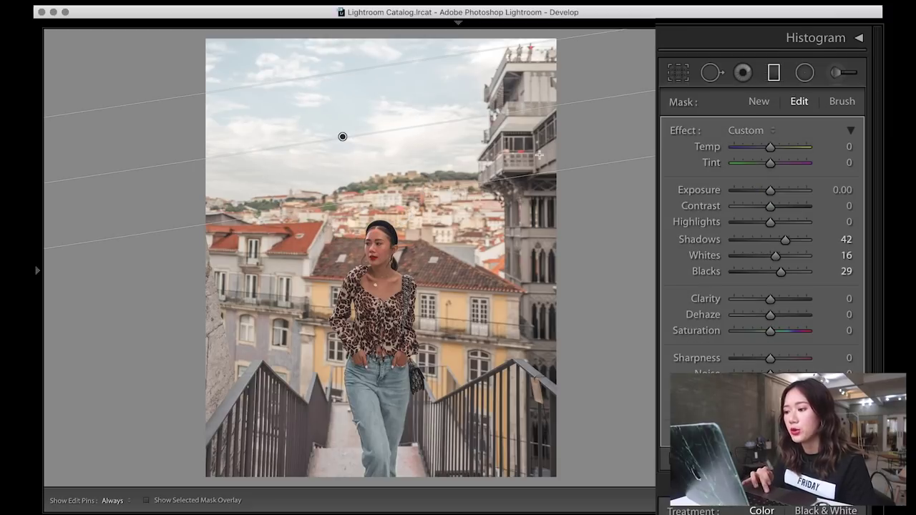
{"action": "left_click", "coordinate": [843, 102]}
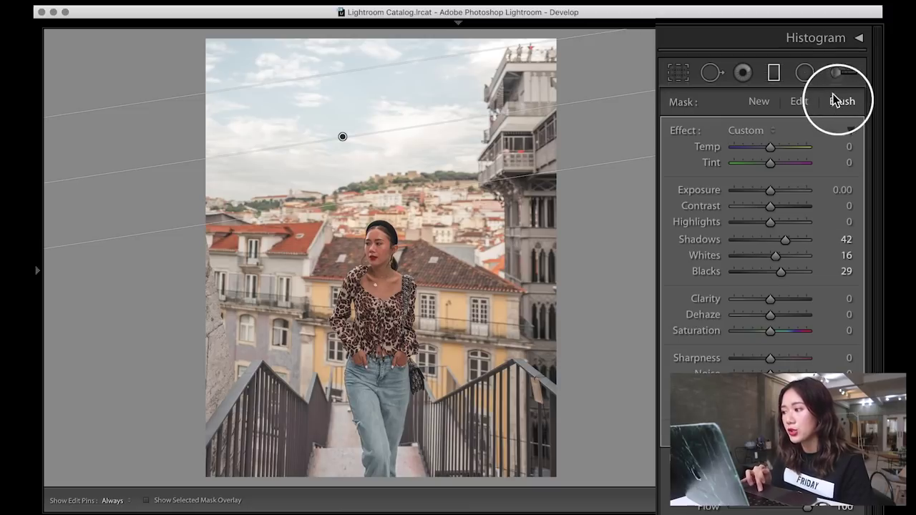
{"action": "left_click", "coordinate": [772, 72]}
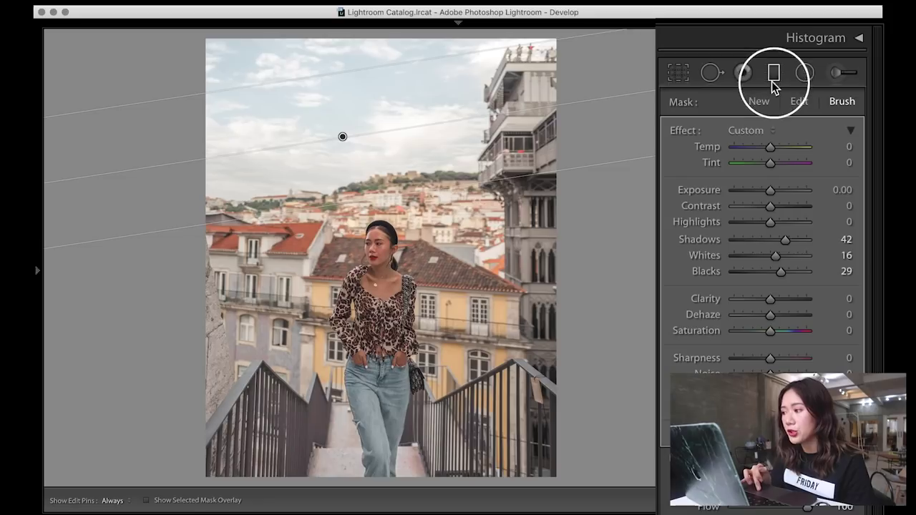
{"action": "left_click", "coordinate": [839, 102]}
{"action": "scroll", "coordinate": [809, 215], "scroll_direction": "down", "scroll_amount": 5}
{"action": "left_click", "coordinate": [793, 271]}
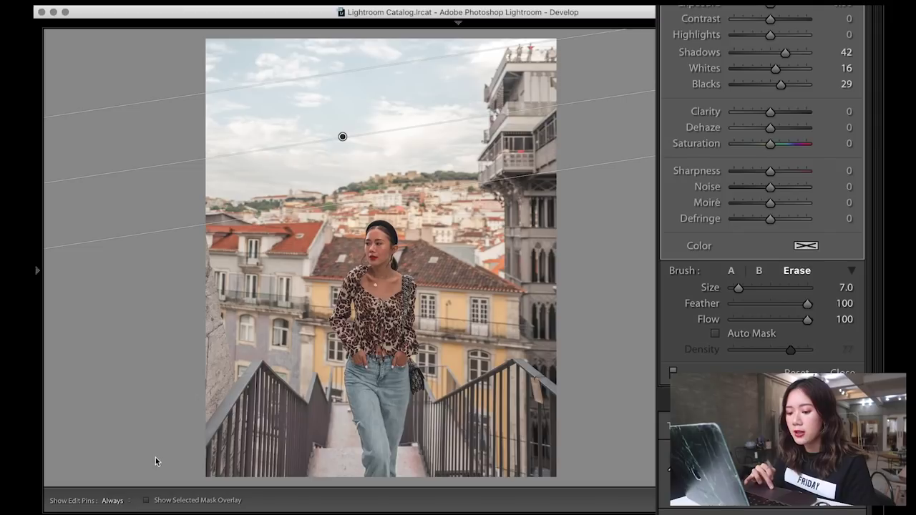
- Erase the graduated mask from the lower sky and the tower, using the selected mask overlay to check coverage
{"action": "left_click", "coordinate": [147, 500]}
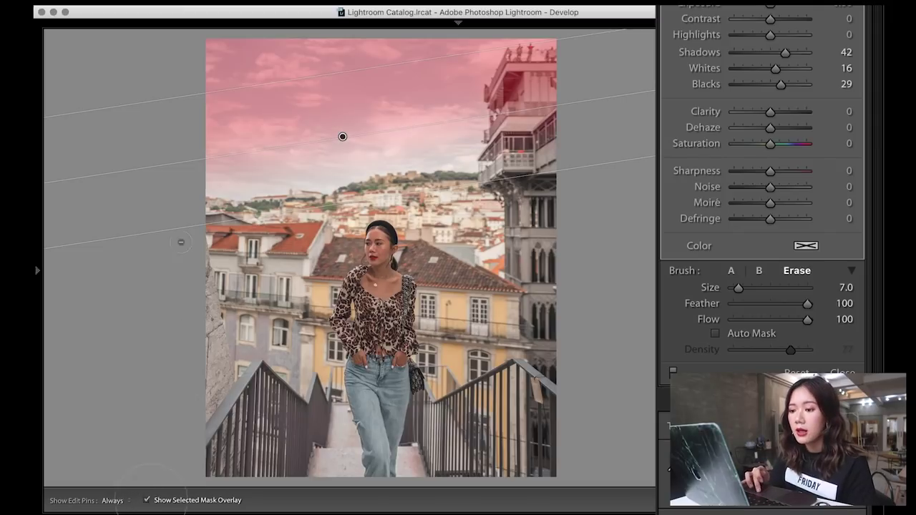
{"action": "left_click_drag", "start_coordinate": [208, 179], "coordinate": [333, 153]}
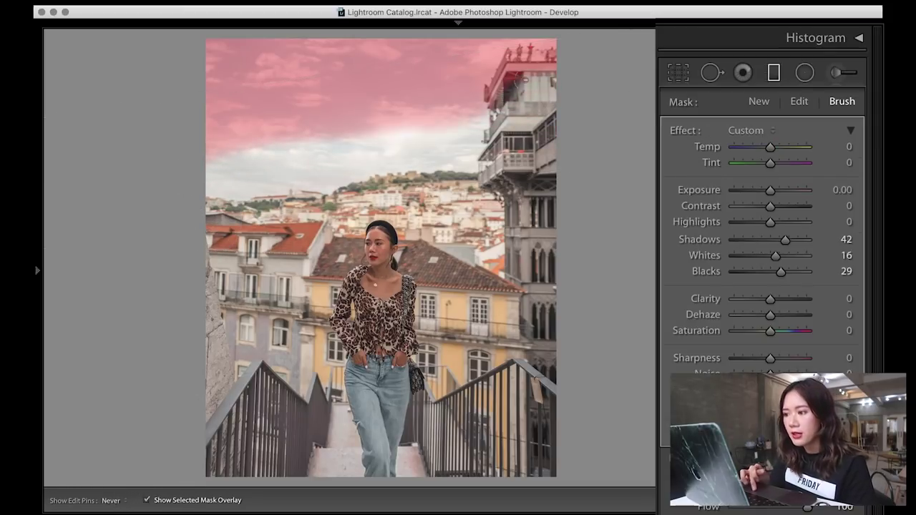
{"action": "mouse_move", "coordinate": [501, 97]}
{"action": "left_mouse_down"}
{"action": "mouse_move", "coordinate": [519, 68]}
{"action": "mouse_move", "coordinate": [547, 50]}
{"action": "left_mouse_up"}
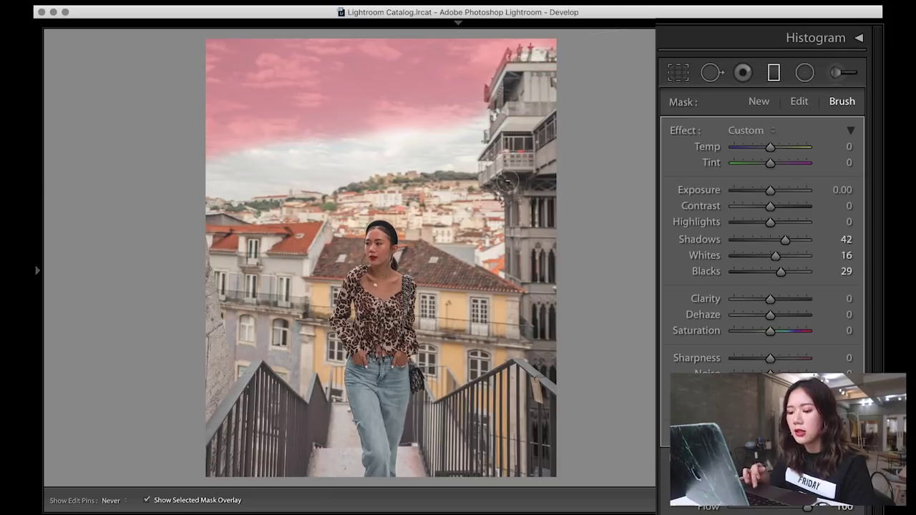
{"action": "key", "text": "o"}
{"action": "key", "text": "super+z"}
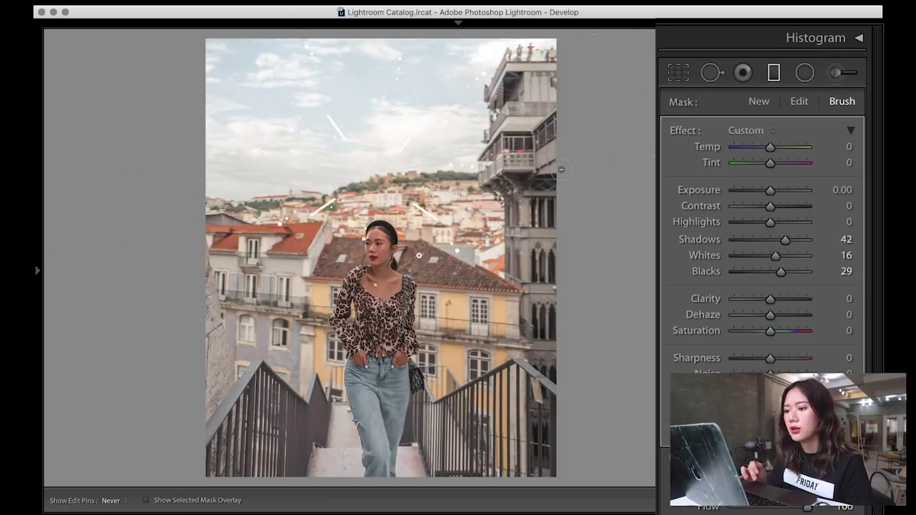
- Draw a circular radial filter over the sky and hillside beside the tower with the selected mask overlay shown
{"action": "key", "text": "shift+m"}
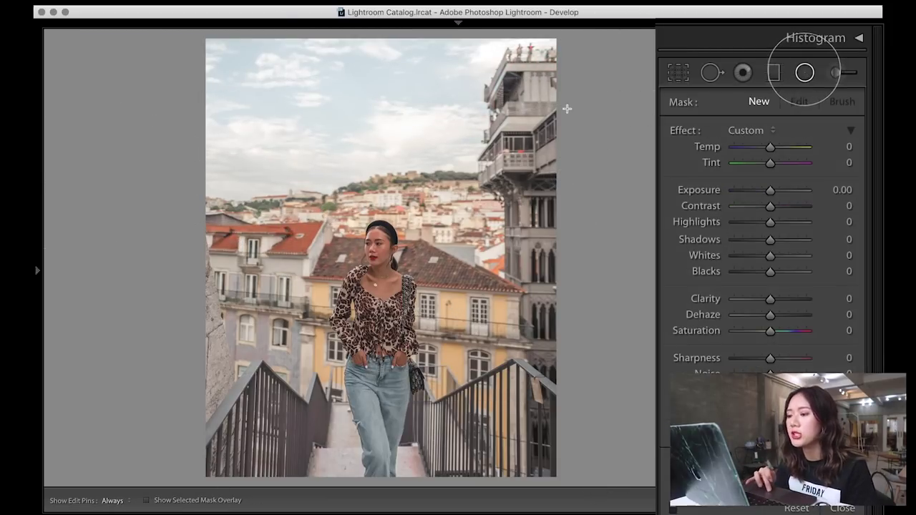
{"action": "left_click", "coordinate": [148, 503]}
{"action": "left_click_drag", "start_coordinate": [440, 104], "coordinate": [530, 193]}
{"action": "left_click_drag", "start_coordinate": [437, 126], "coordinate": [442, 162]}
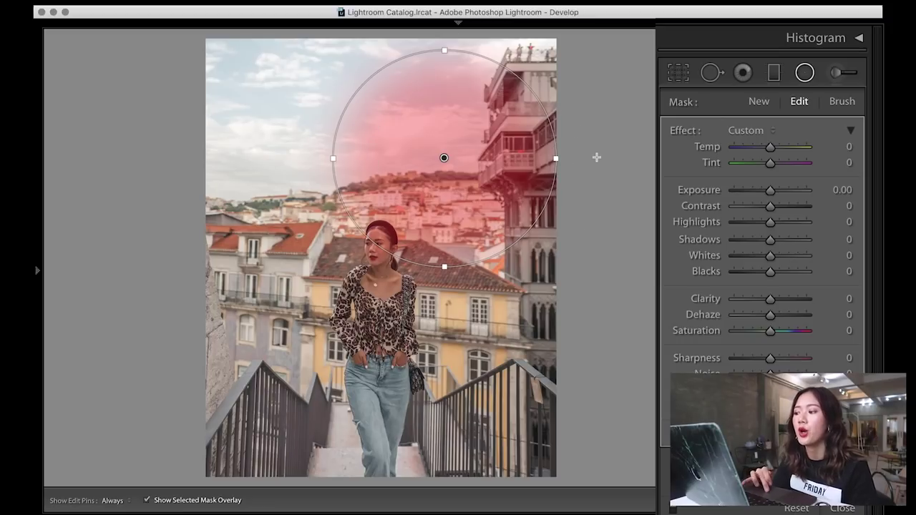
- Test the radial filter's Feather at 93 and 0, and view the hard-edged circle with Exposure raised to 0.54
{"action": "scroll", "coordinate": [695, 307], "scroll_direction": "down", "scroll_amount": 6}
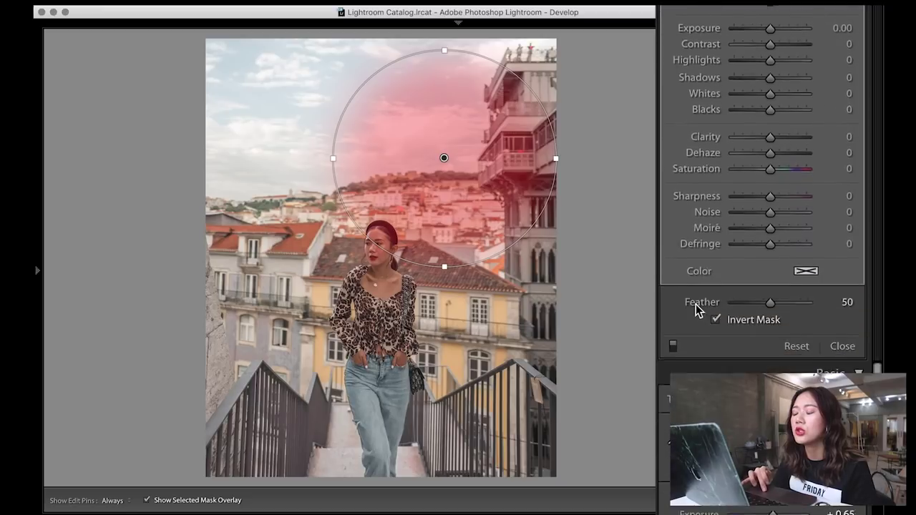
{"action": "left_click", "coordinate": [694, 290]}
{"action": "left_click_drag", "start_coordinate": [770, 280], "coordinate": [803, 288]}
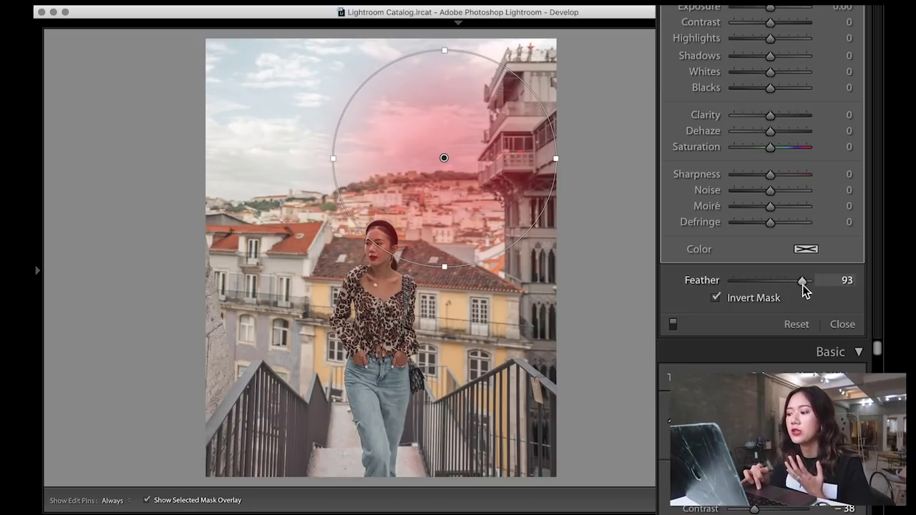
{"action": "left_click_drag", "start_coordinate": [799, 288], "coordinate": [715, 299]}
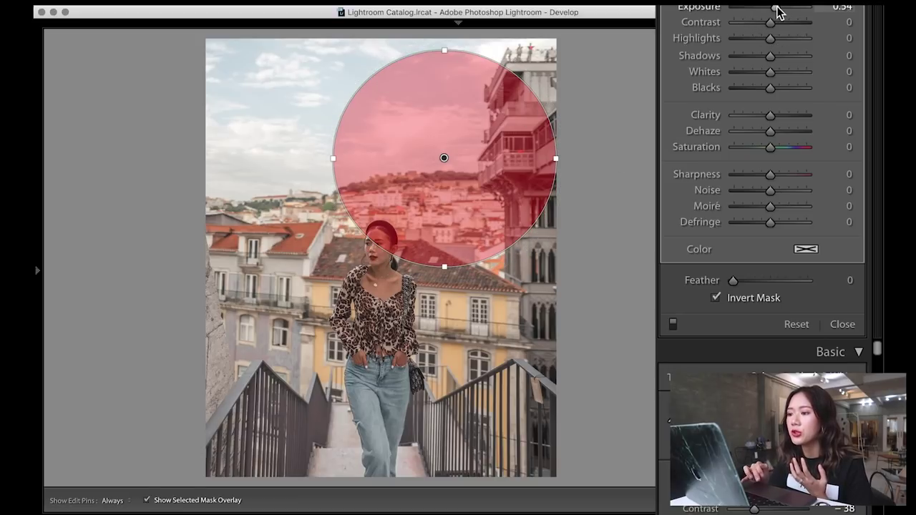
{"action": "key", "text": "shift+m"}
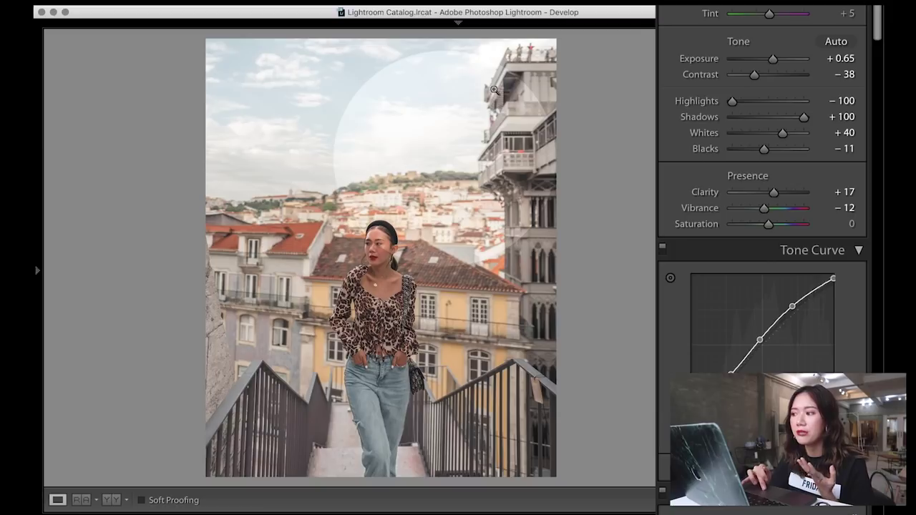
{"action": "key", "text": "F5"}
{"action": "key", "text": "shift+m"}
{"action": "key", "text": "shift+m"}
{"action": "key", "text": "F5"}
{"action": "key", "text": "shift+m"}
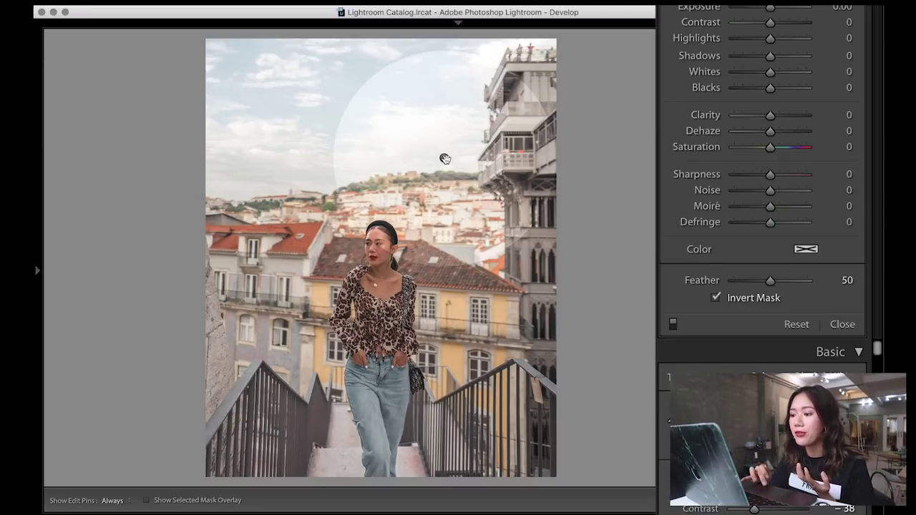
- Raise the radial filter's Feather for a soft edge, review the blend on the photo and return its Exposure to 0.00
{"action": "left_click", "coordinate": [443, 158]}
{"action": "left_click_drag", "start_coordinate": [730, 280], "coordinate": [801, 285]}
{"action": "key", "text": "Delete"}
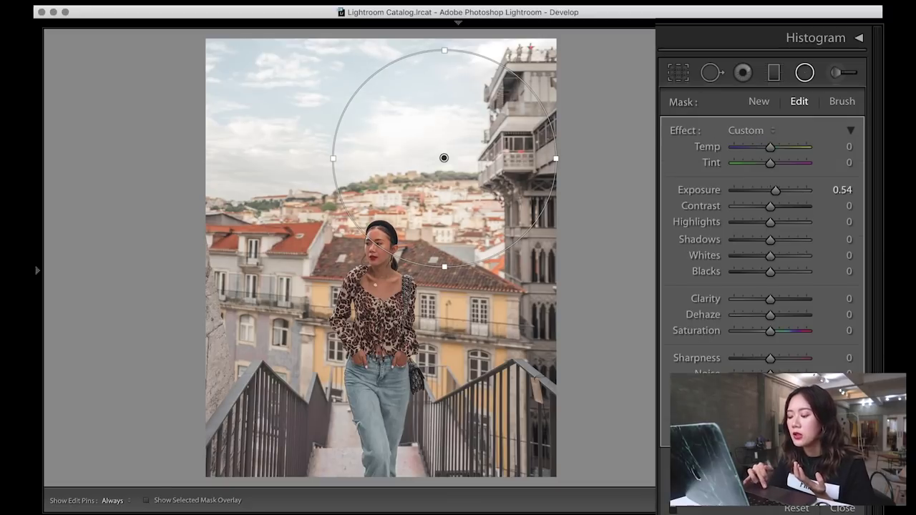
{"action": "key", "text": "shift+m"}
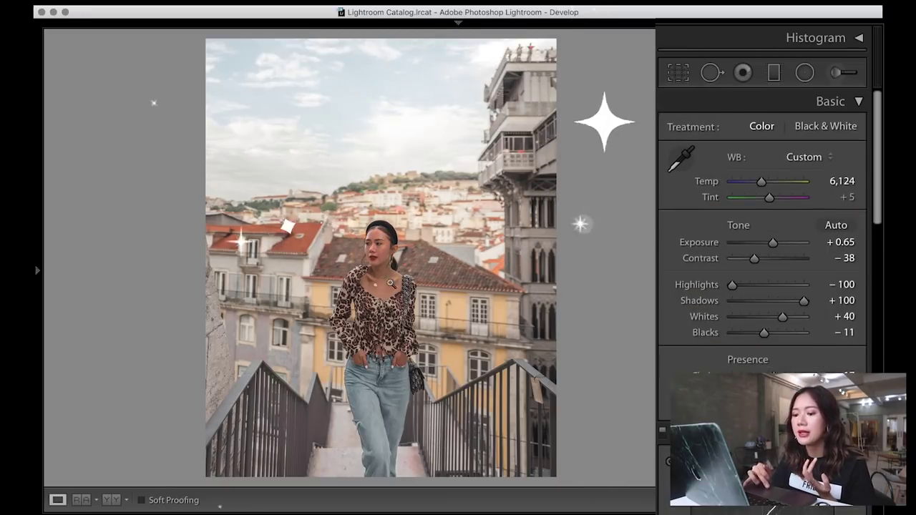
{"action": "key", "text": "shift+m"}
{"action": "key", "text": "ctrl+z"}
- Move the radial filter onto the tower and narrow and tilt it into an ellipse around the tower's upper part
{"action": "left_click_drag", "start_coordinate": [445, 158], "coordinate": [550, 127]}
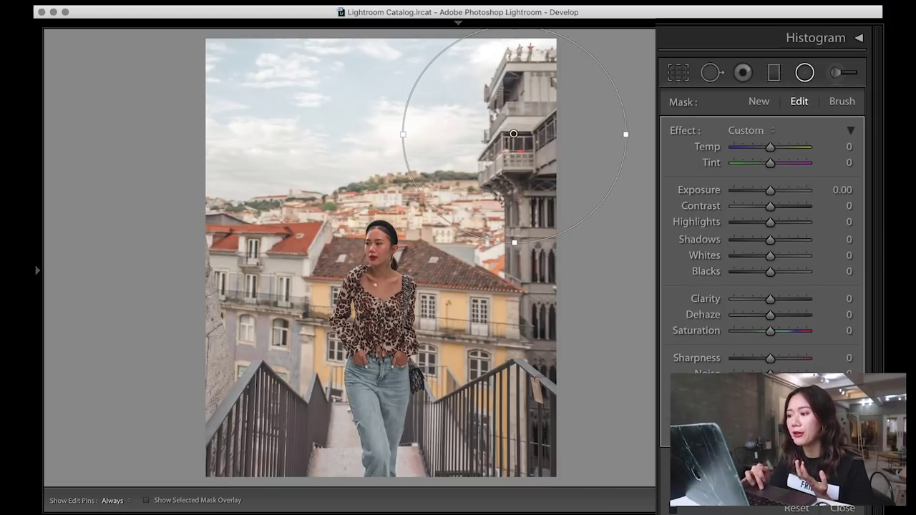
{"action": "left_click_drag", "start_coordinate": [624, 133], "coordinate": [619, 165]}
{"action": "left_click_drag", "start_coordinate": [529, 122], "coordinate": [564, 91]}
{"action": "left_click_drag", "start_coordinate": [654, 133], "coordinate": [619, 123]}
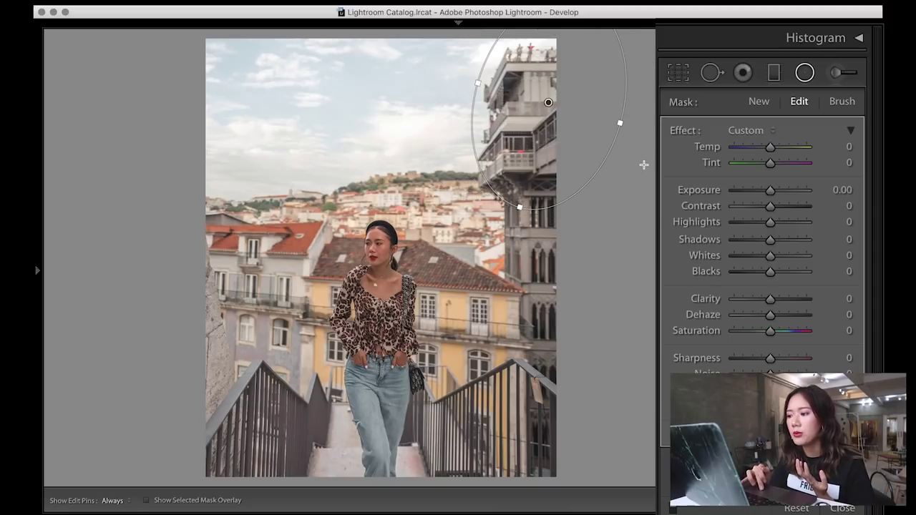
- Enlarge and tilt the tower's radial filter ellipse, and warm it with Temp 18 and a pale beige colour tint at hue 36
{"action": "mouse_move", "coordinate": [616, 161]}
{"action": "left_mouse_down"}
{"action": "mouse_move", "coordinate": [578, 178]}
{"action": "mouse_move", "coordinate": [608, 159]}
{"action": "mouse_move", "coordinate": [614, 165]}
{"action": "left_mouse_up"}
{"action": "left_click_drag", "start_coordinate": [785, 148], "coordinate": [780, 149]}
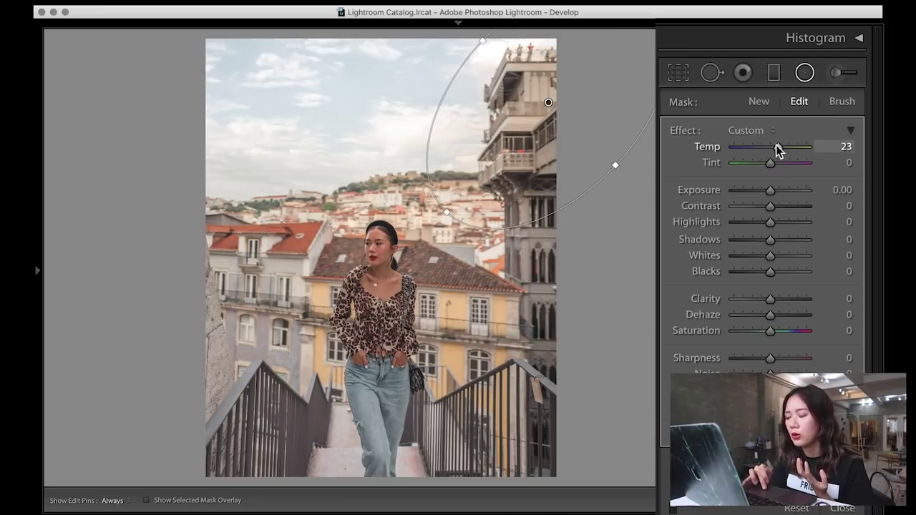
{"action": "scroll", "coordinate": [787, 214], "scroll_direction": "down", "scroll_amount": 5}
{"action": "left_click", "coordinate": [805, 313]}
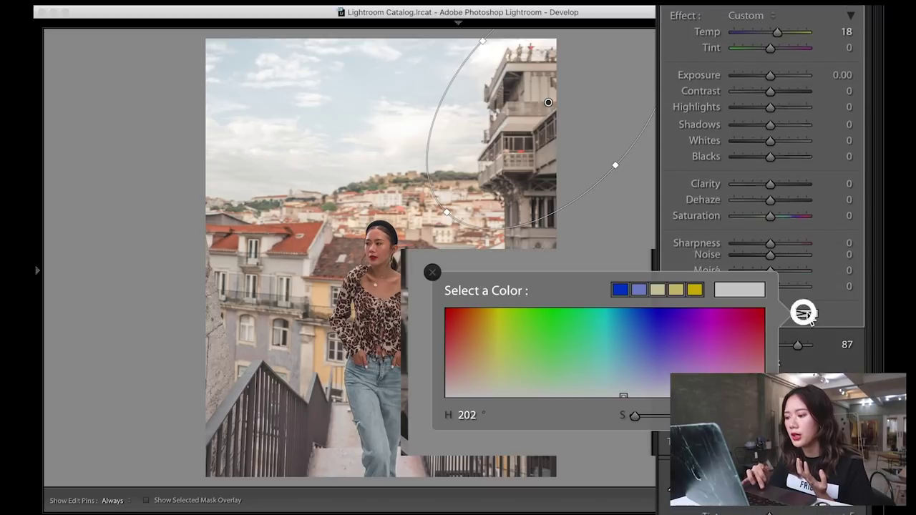
{"action": "left_click", "coordinate": [475, 380]}
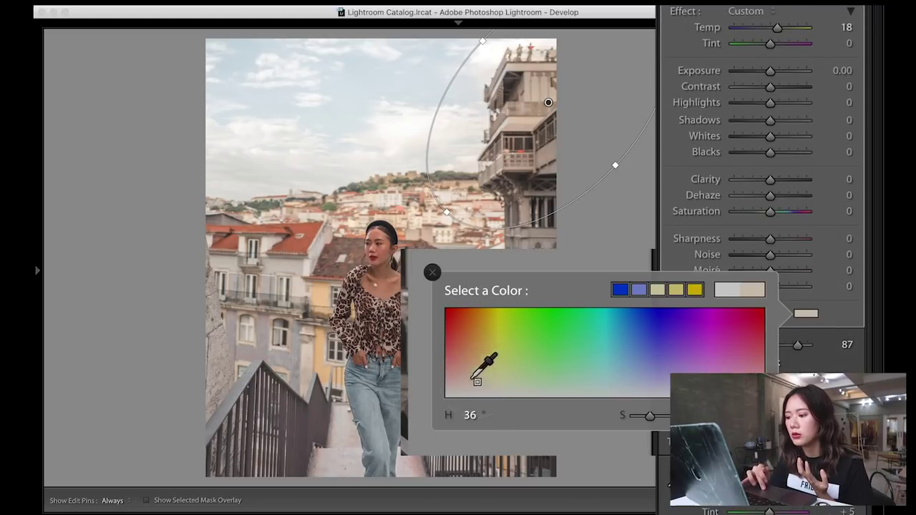
- Set the tower's radial filter to Whites 27, Highlights 45 and Clarity -45 for a soft glow
{"action": "left_click", "coordinate": [769, 258]}
{"action": "left_click_drag", "start_coordinate": [770, 261], "coordinate": [780, 257]}
{"action": "mouse_move", "coordinate": [770, 221]}
{"action": "left_mouse_down"}
{"action": "mouse_move", "coordinate": [797, 223]}
{"action": "mouse_move", "coordinate": [787, 223]}
{"action": "left_mouse_up"}
{"action": "left_click_drag", "start_coordinate": [767, 299], "coordinate": [753, 308]}
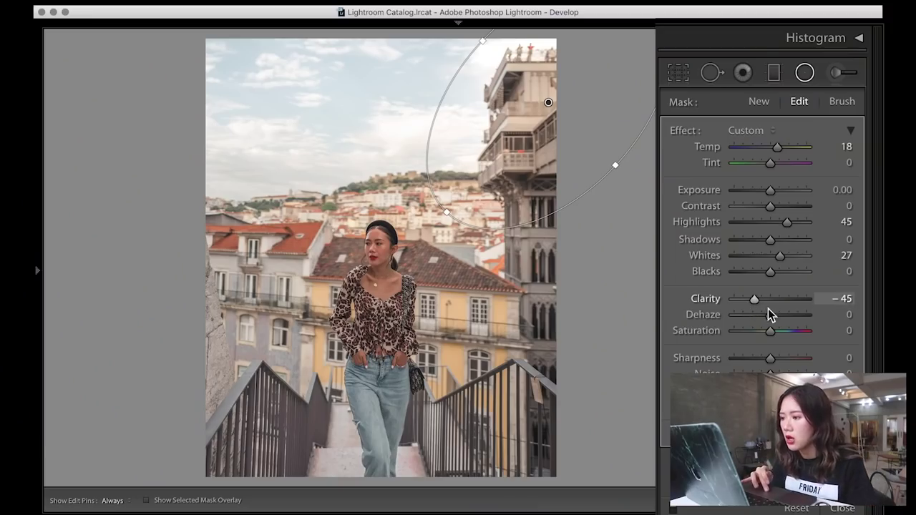
- Widen the radial filter ellipse over the sky, and compare its effect with Invert Mask off before turning inversion back on
{"action": "left_click_drag", "start_coordinate": [617, 166], "coordinate": [396, 211]}
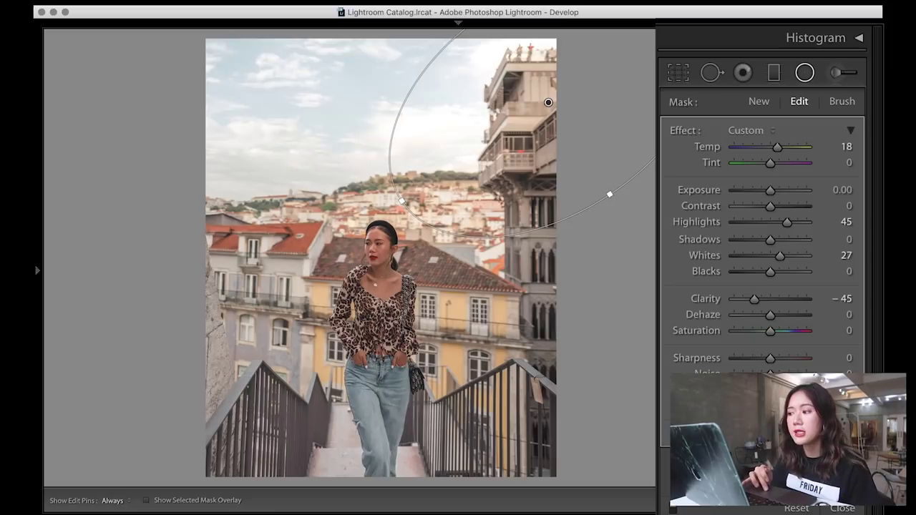
{"action": "scroll", "coordinate": [749, 333], "scroll_direction": "down", "scroll_amount": 5}
{"action": "left_click", "coordinate": [716, 286]}
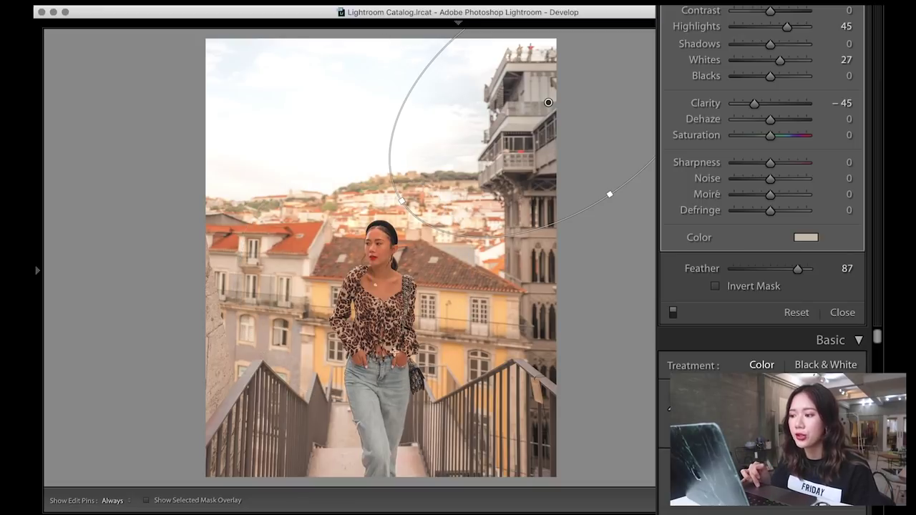
{"action": "left_click", "coordinate": [714, 286]}
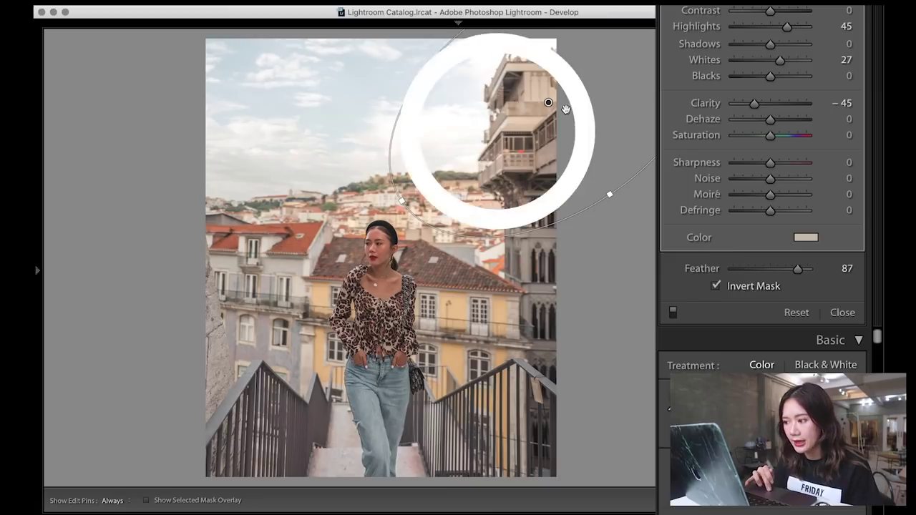
- Stretch the radial filter ellipse down towards the woman's head, slightly raise its Temp and Exposure, and finish the filter
{"action": "left_click_drag", "start_coordinate": [413, 220], "coordinate": [386, 289]}
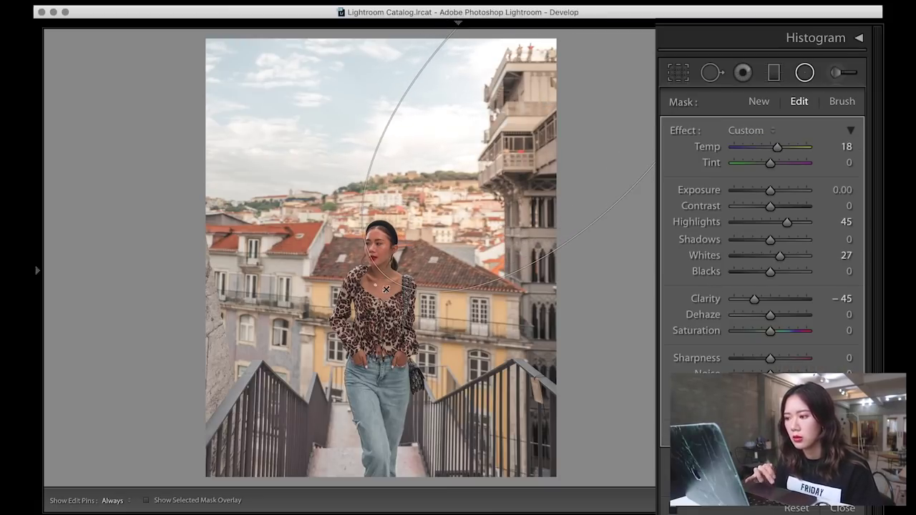
{"action": "left_click", "coordinate": [661, 408]}
{"action": "left_click", "coordinate": [572, 273]}
{"action": "left_click_drag", "start_coordinate": [777, 147], "coordinate": [778, 146]}
{"action": "left_click_drag", "start_coordinate": [770, 191], "coordinate": [774, 191]}
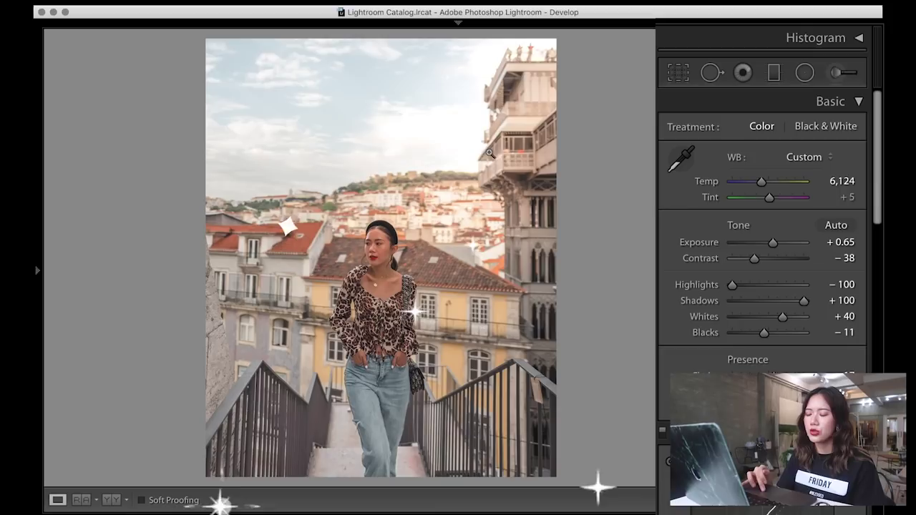
- Set the photo's global white balance to Temp 5,899 and Tint +1
{"action": "left_click", "coordinate": [810, 74]}
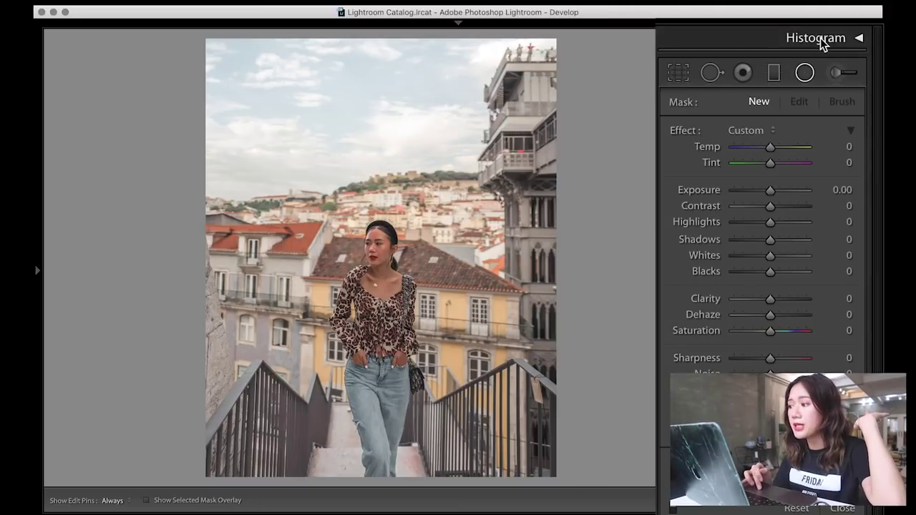
{"action": "left_click", "coordinate": [812, 76]}
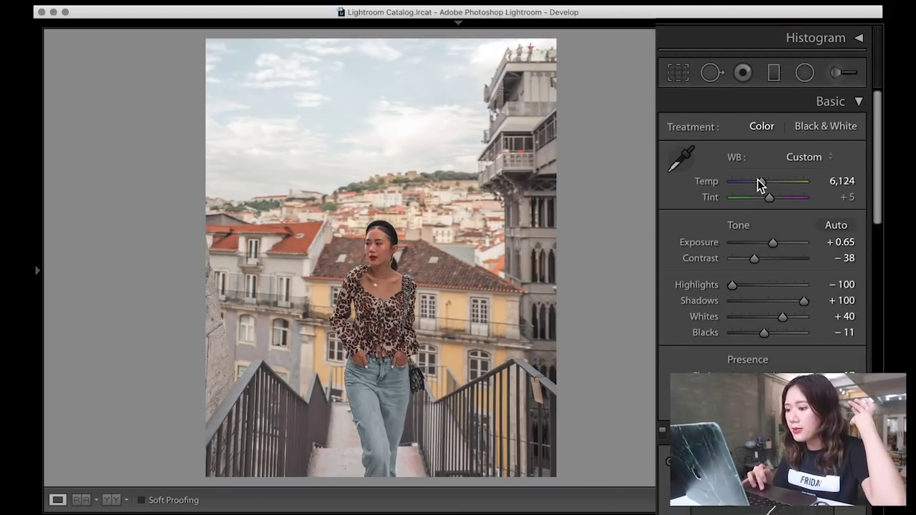
{"action": "left_click_drag", "start_coordinate": [761, 182], "coordinate": [759, 183]}
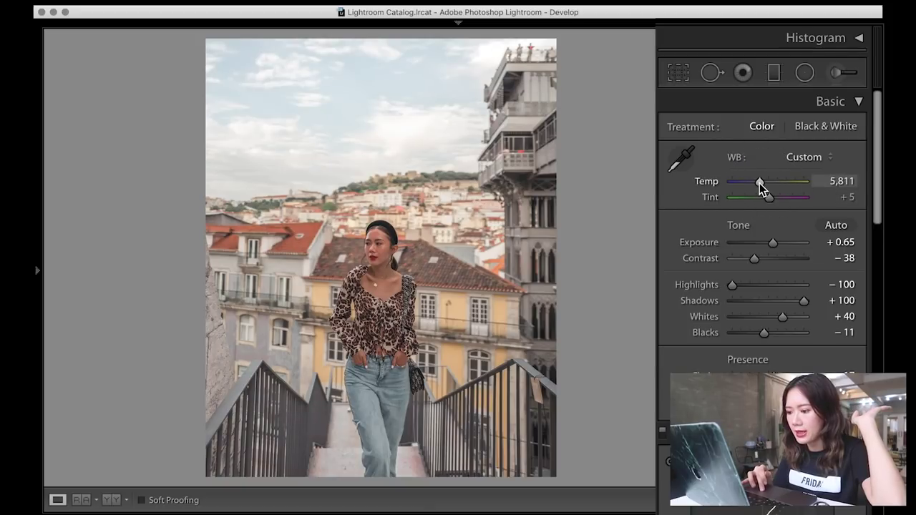
{"action": "left_click_drag", "start_coordinate": [759, 183], "coordinate": [766, 199]}
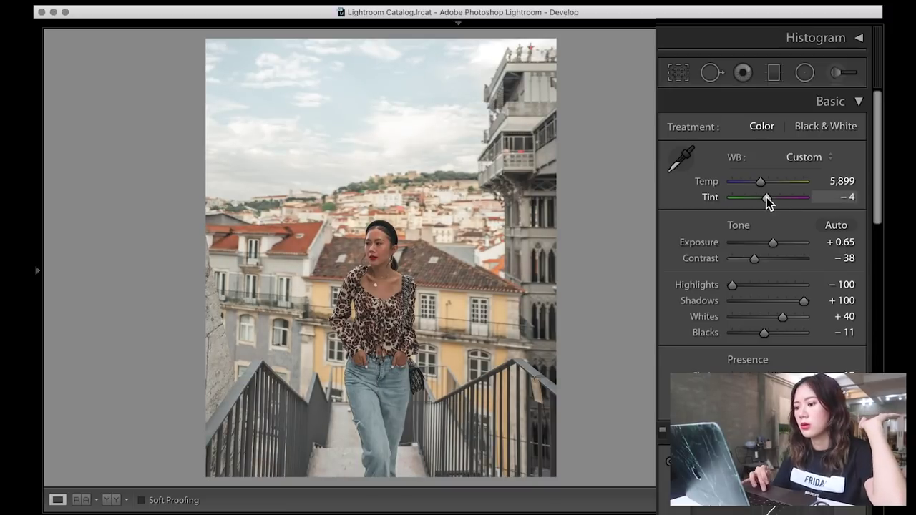
{"action": "left_click", "coordinate": [844, 197]}
{"action": "scroll", "coordinate": [875, 321], "scroll_direction": "down", "scroll_amount": 2}
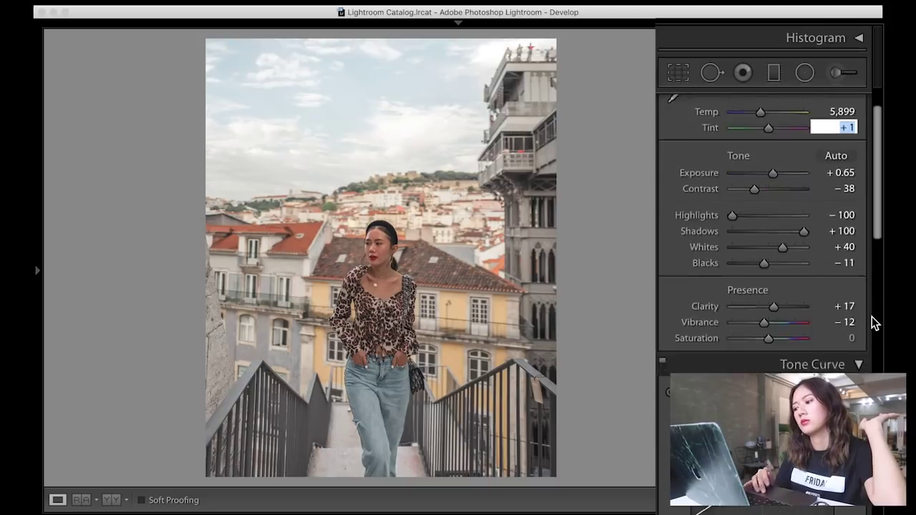
- Compare the edited photo with its original version several times
{"action": "scroll", "coordinate": [783, 344], "scroll_direction": "up", "scroll_amount": 1}
{"action": "key", "text": "backslash"}
{"action": "key", "text": "backslash"}
{"action": "key", "text": "backslash"}
{"action": "key", "text": "backslash"}
{"action": "key", "text": "backslash"}
{"action": "key", "text": "backslash"}
{"action": "key", "text": "backslash"}
{"action": "key", "text": "backslash"}
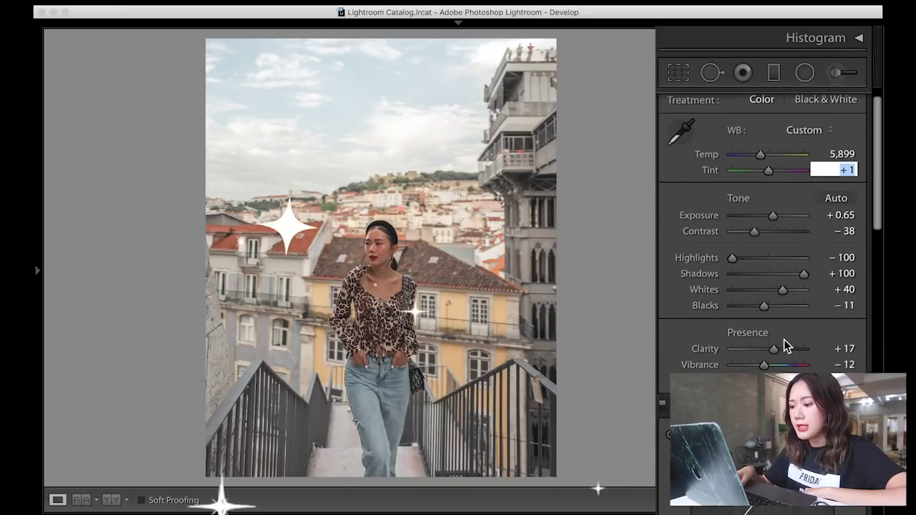
- Bring the woman's face into close view and set up the Adjustment Brush with the Iris Enhance effect
{"action": "key", "text": "z"}
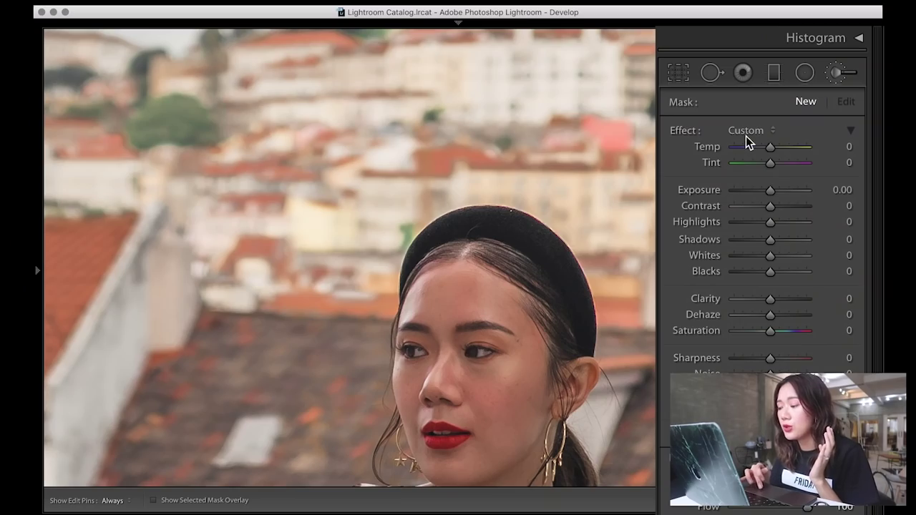
{"action": "left_click", "coordinate": [746, 134]}
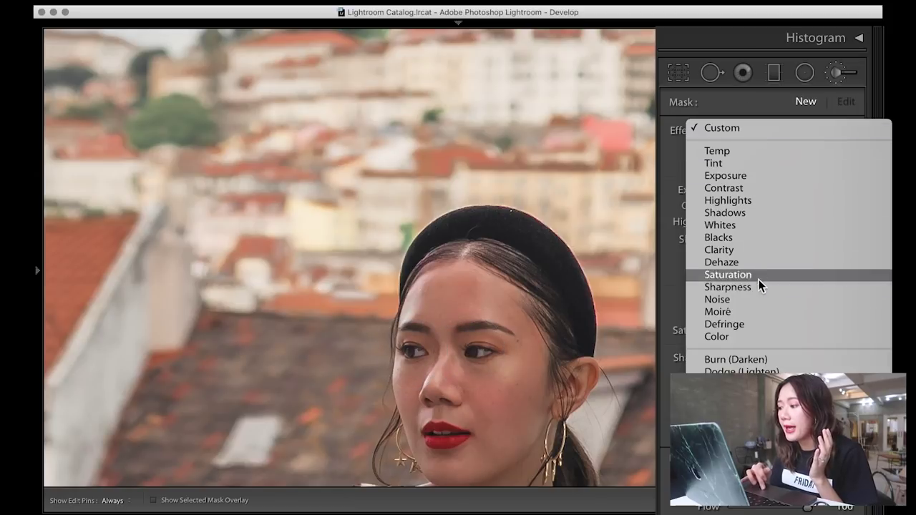
{"action": "scroll", "coordinate": [763, 361], "scroll_direction": "down", "scroll_amount": 4}
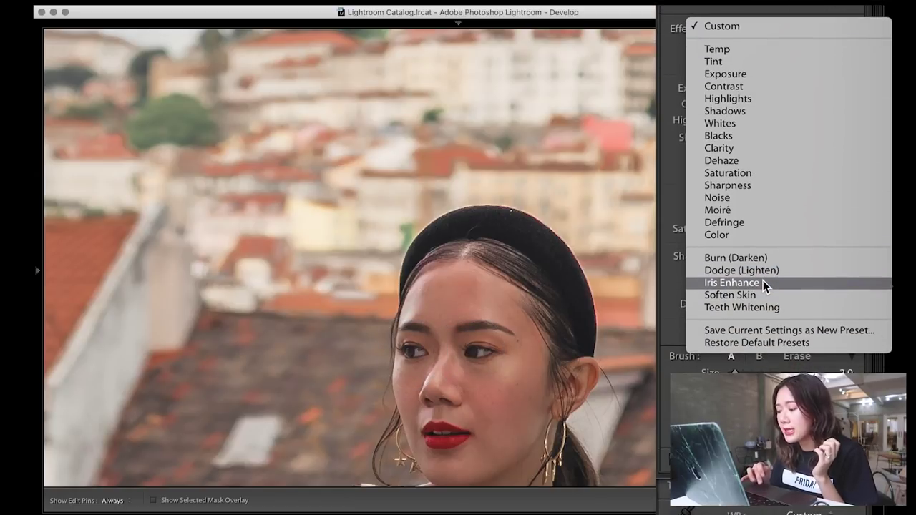
{"action": "left_click", "coordinate": [763, 280]}
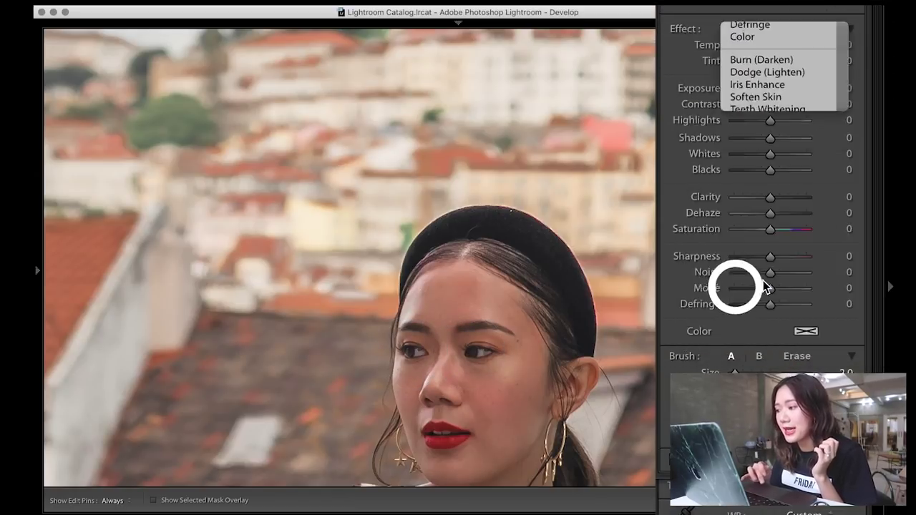
{"action": "scroll", "coordinate": [787, 158], "scroll_direction": "up", "scroll_amount": 4}
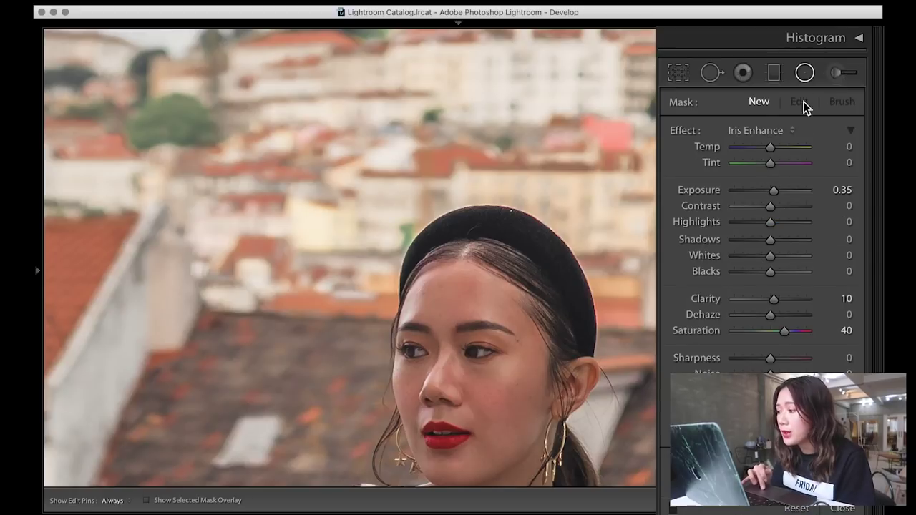
{"action": "left_click", "coordinate": [838, 80]}
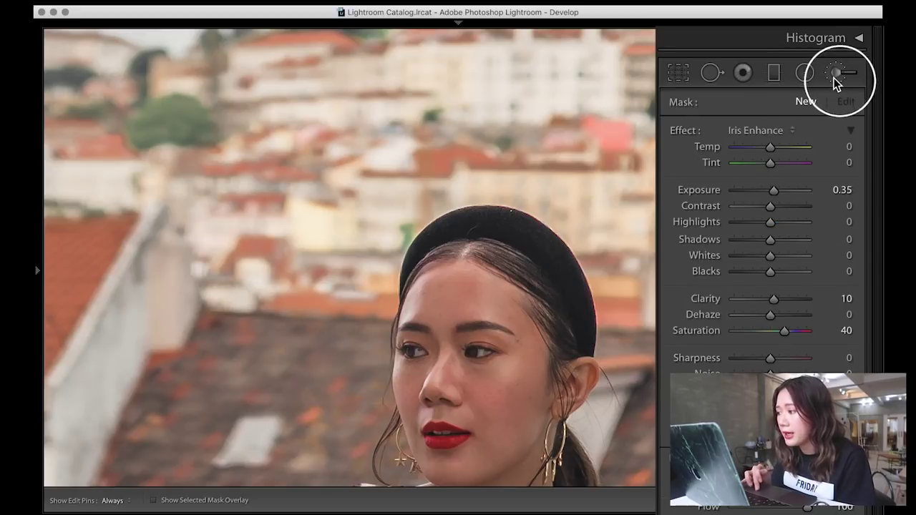
{"action": "left_click", "coordinate": [739, 128]}
{"action": "left_click", "coordinate": [745, 126]}
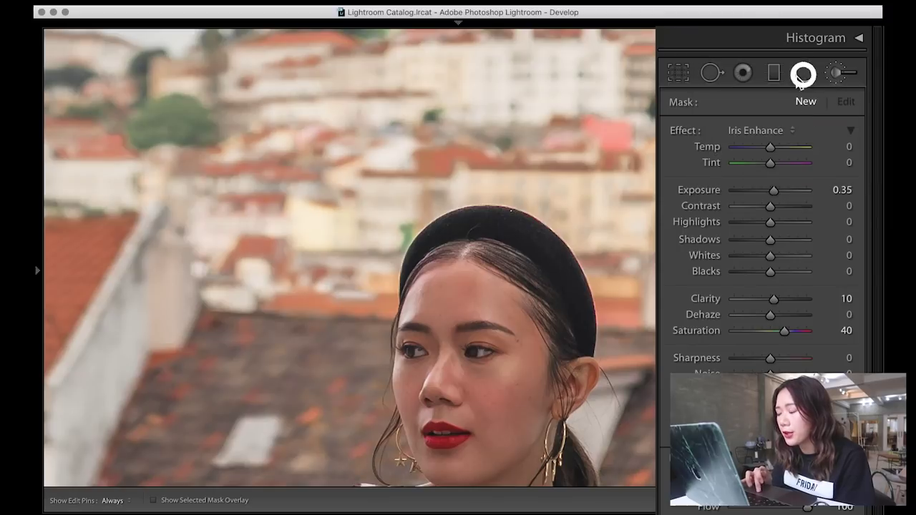
- Paint the Iris Enhance effect over both of the woman's irises with the Adjustment Brush
{"action": "left_click", "coordinate": [470, 352]}
{"action": "left_click", "coordinate": [833, 75]}
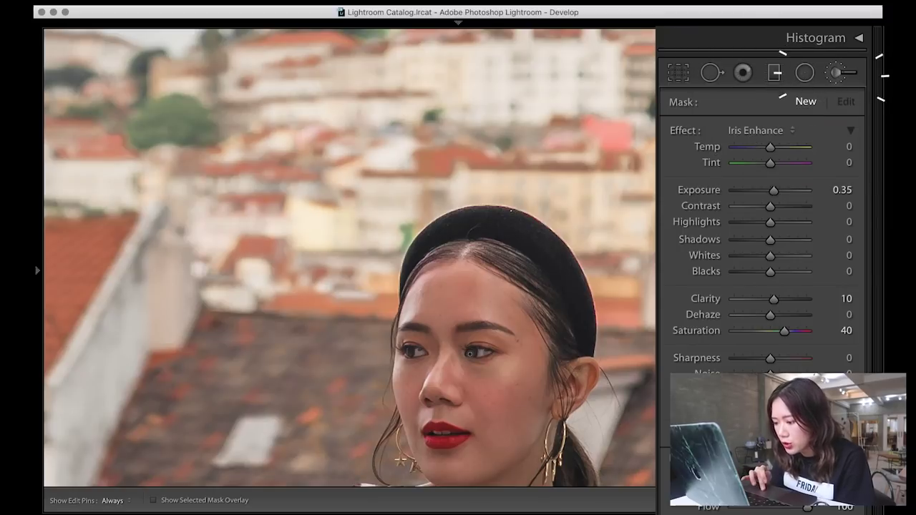
{"action": "key", "text": "h"}
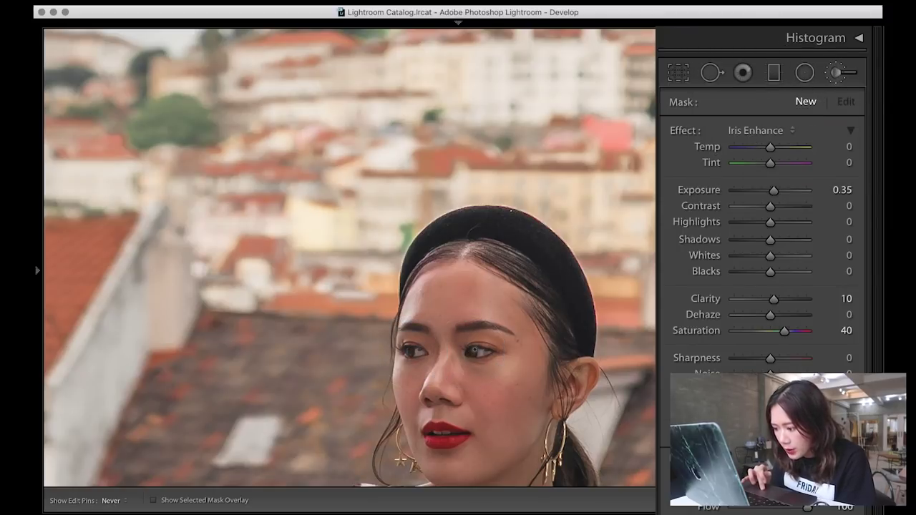
{"action": "left_click", "coordinate": [470, 352]}
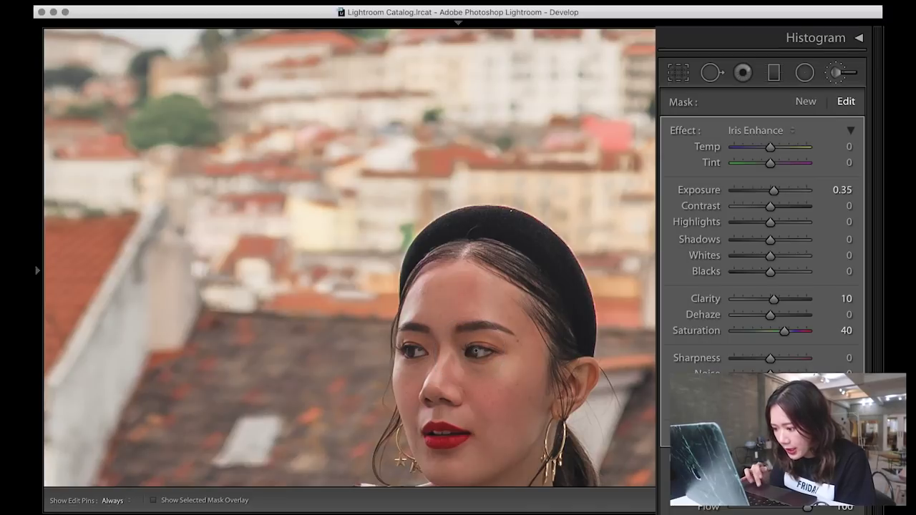
{"action": "left_click", "coordinate": [410, 352]}
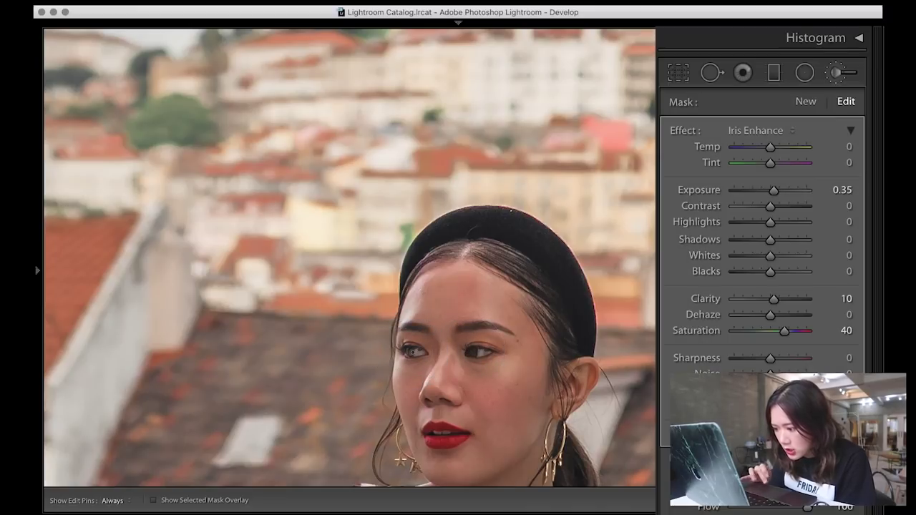
- Set the iris adjustment's Exposure to 1.07 and Saturation to 29, and compare the photo with and without the brush adjustments
{"action": "left_click_drag", "start_coordinate": [778, 193], "coordinate": [780, 193]}
{"action": "left_click_drag", "start_coordinate": [784, 331], "coordinate": [779, 332]}
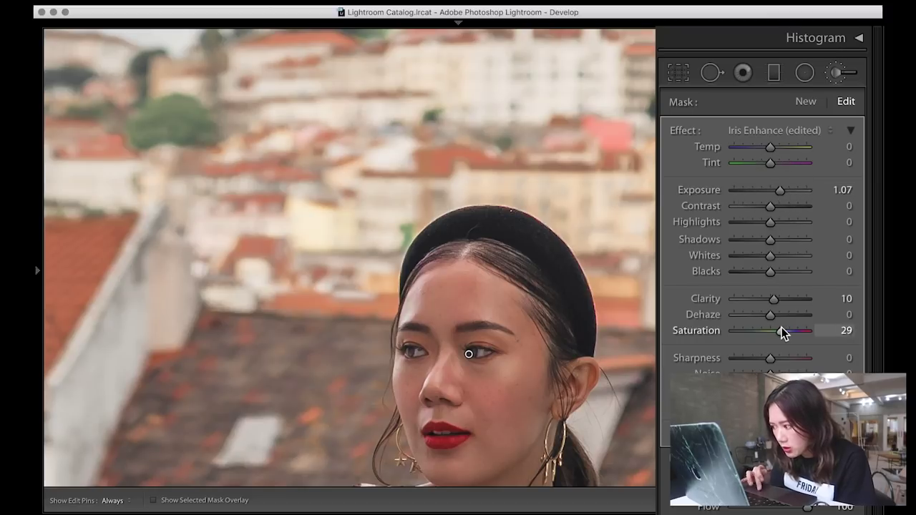
{"action": "key", "text": "h"}
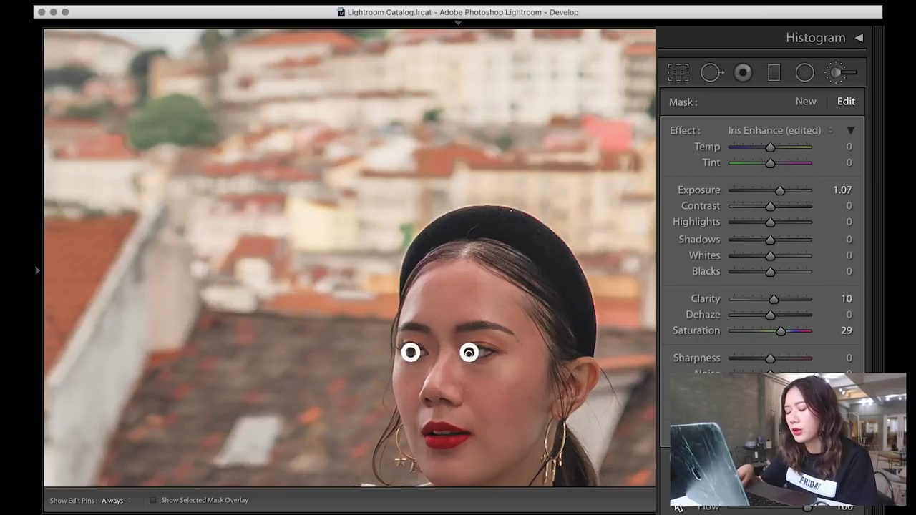
{"action": "key", "text": "z"}
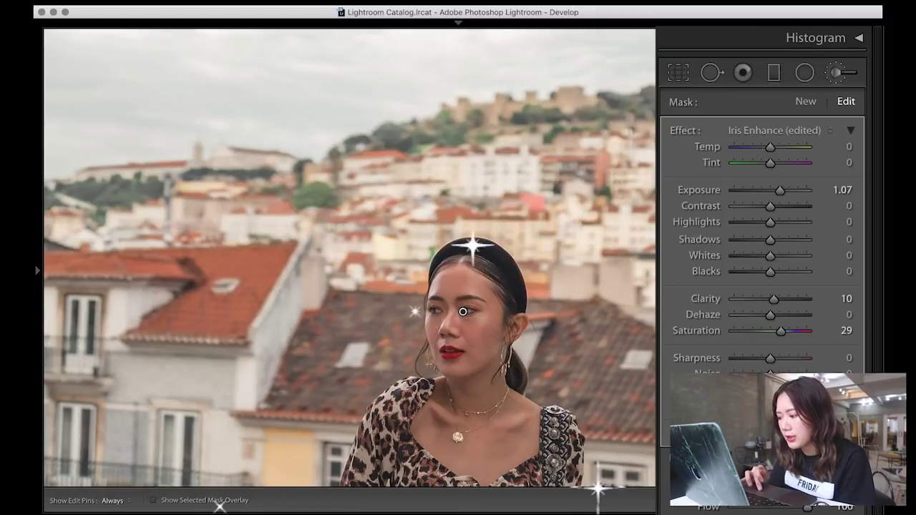
{"action": "scroll", "coordinate": [676, 307], "scroll_direction": "down", "scroll_amount": 5}
{"action": "left_click", "coordinate": [673, 320]}
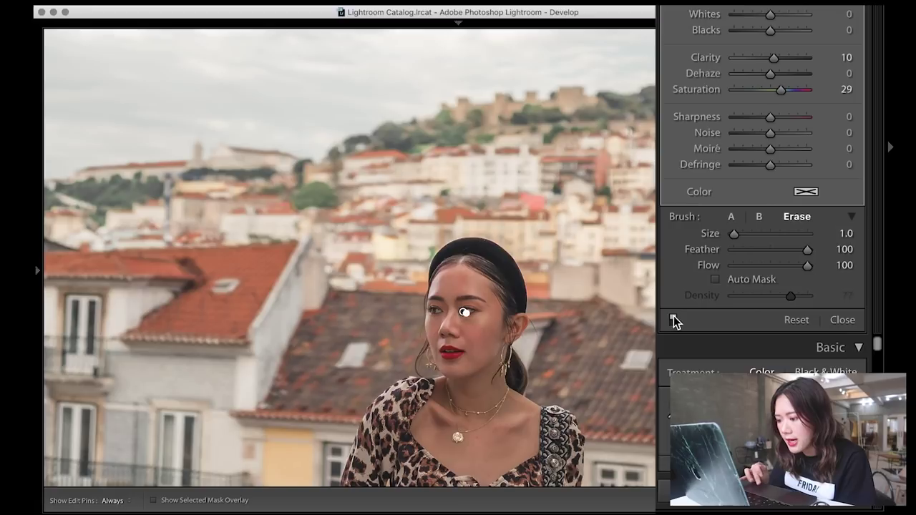
- Start a new brush mask with the Burn (Darken) effect, apply it at the woman's hairline, and set its Exposure to -0.77
{"action": "scroll", "coordinate": [668, 10], "scroll_direction": "up", "scroll_amount": 6}
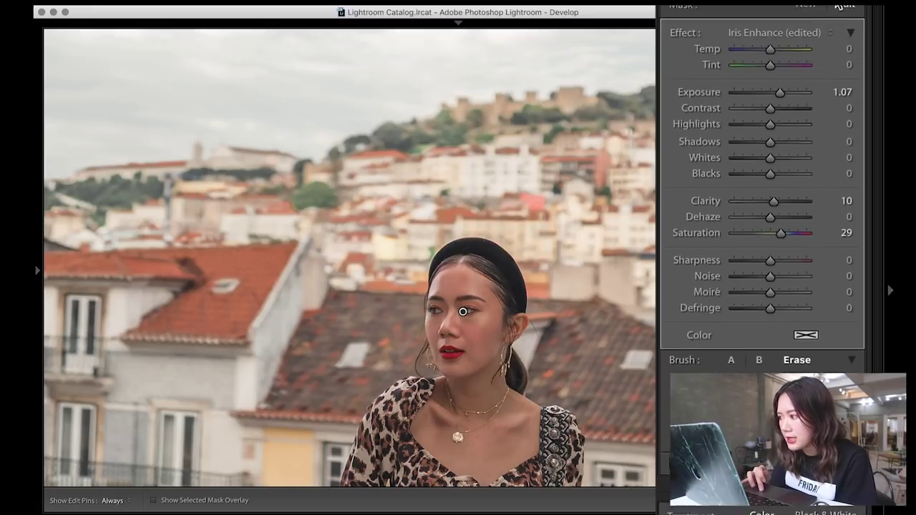
{"action": "scroll", "coordinate": [838, 6], "scroll_direction": "up", "scroll_amount": 2}
{"action": "left_click", "coordinate": [807, 94]}
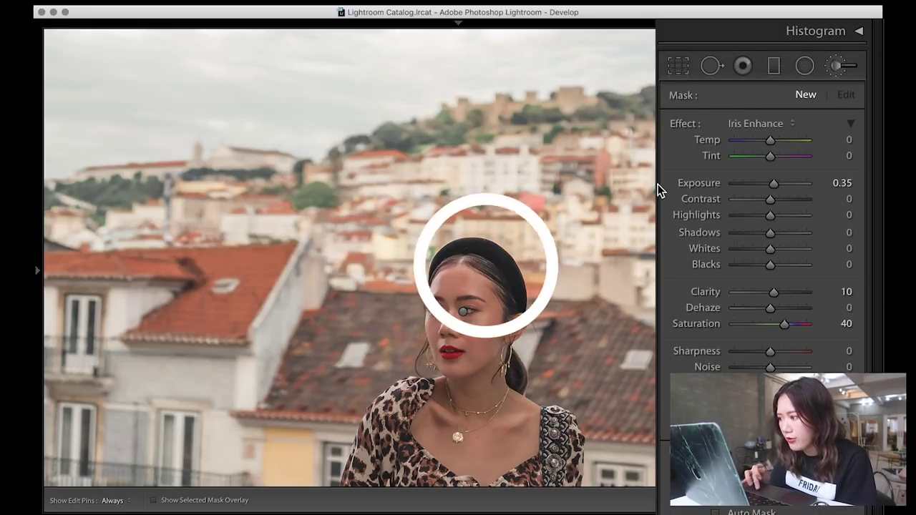
{"action": "left_click", "coordinate": [774, 121]}
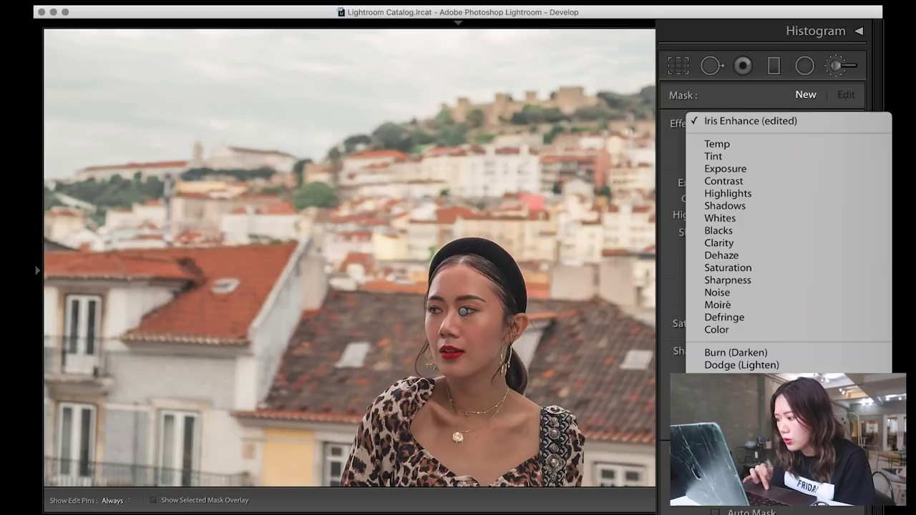
{"action": "left_click", "coordinate": [741, 355]}
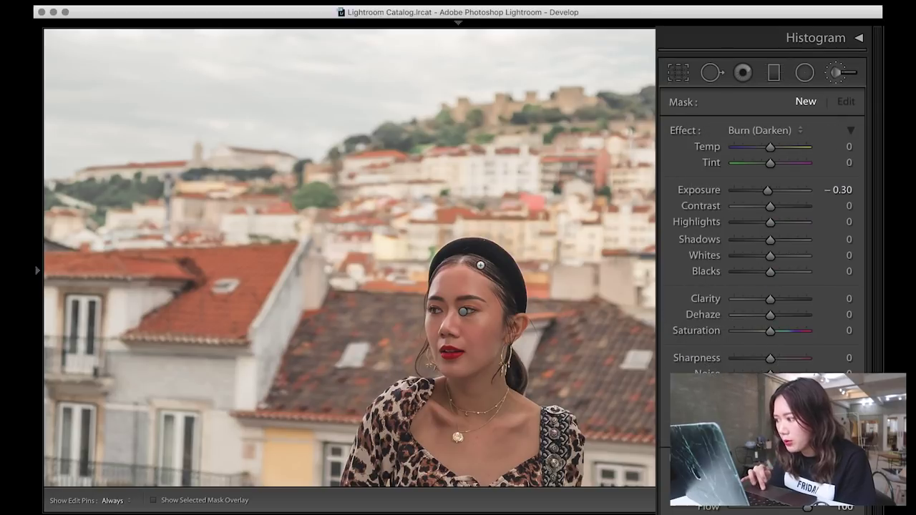
{"action": "key", "text": "h"}
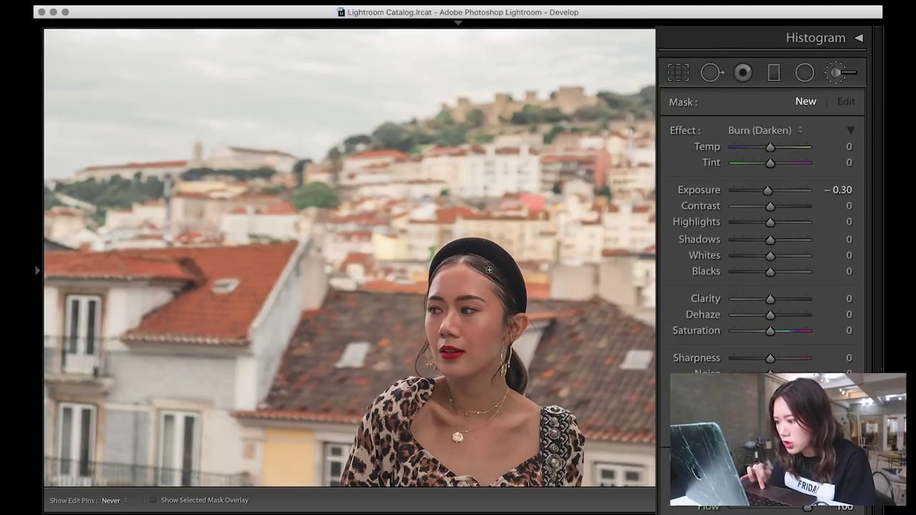
{"action": "key", "text": "h"}
{"action": "left_click", "coordinate": [481, 265]}
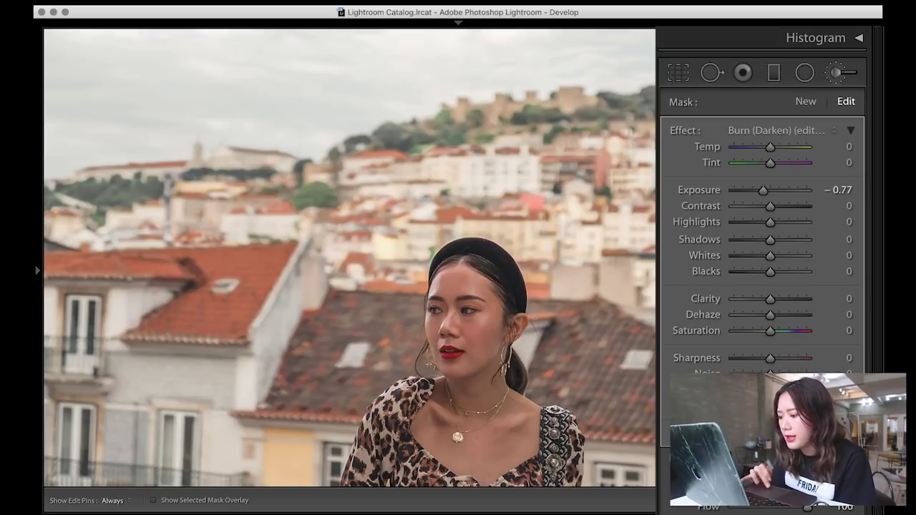
- Try a new Soften Skin brush mask over the woman's cheek and chin, and undo it
{"action": "left_click", "coordinate": [801, 102]}
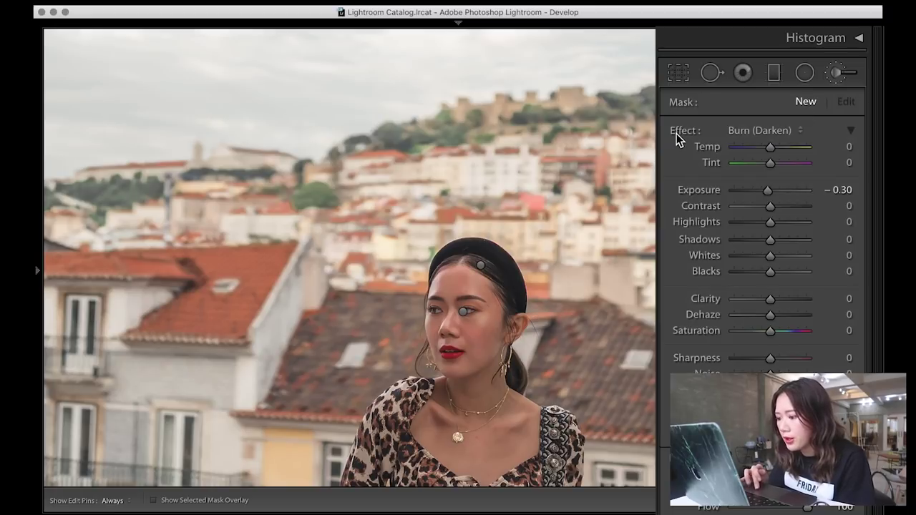
{"action": "left_click", "coordinate": [782, 133]}
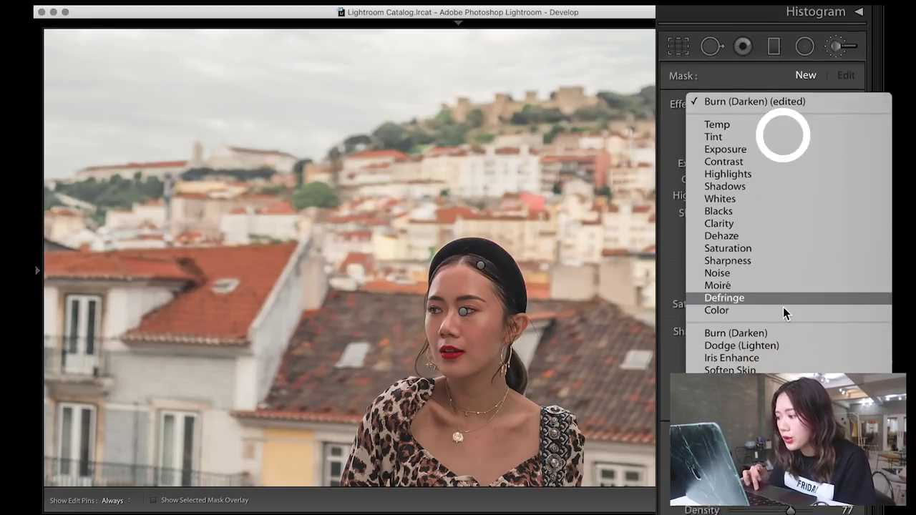
{"action": "left_click", "coordinate": [769, 280]}
{"action": "scroll", "coordinate": [766, 286], "scroll_direction": "up", "scroll_amount": 5}
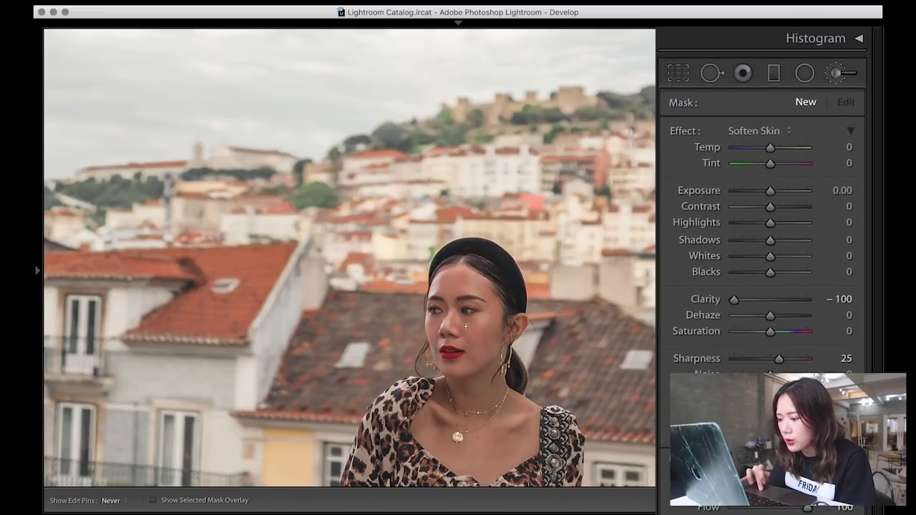
{"action": "left_click_drag", "start_coordinate": [470, 323], "coordinate": [462, 369]}
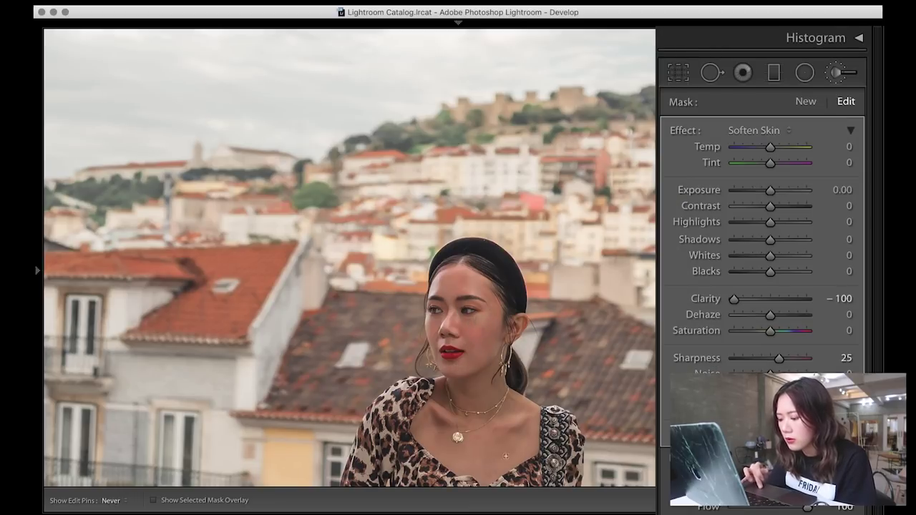
{"action": "key", "text": "super+z"}
{"action": "key", "text": "super+z"}
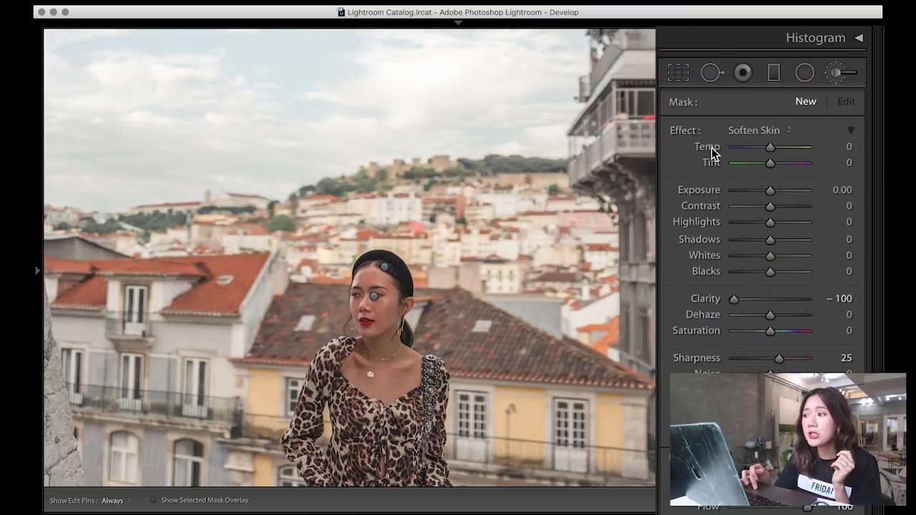
- Set Shadows to 14 in the radial filter around the woman's upper body
{"action": "left_click", "coordinate": [805, 72]}
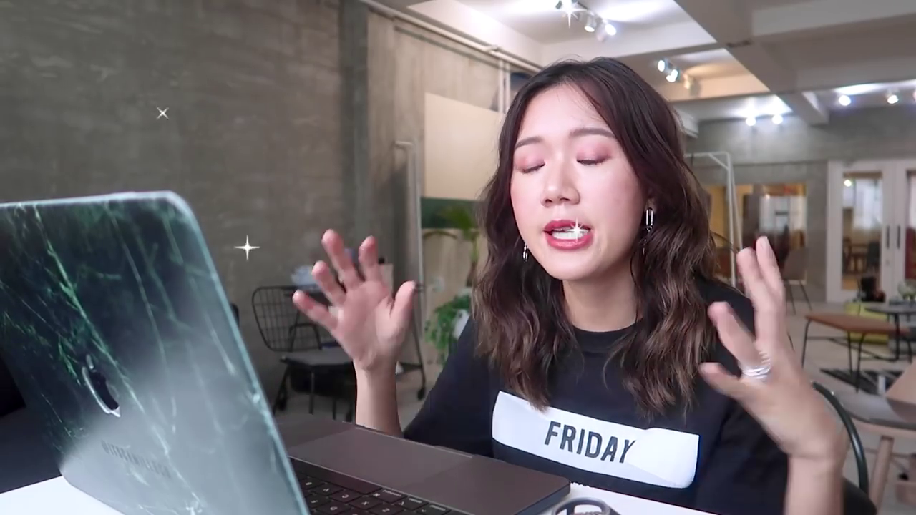
{"action": "left_click", "coordinate": [382, 292]}
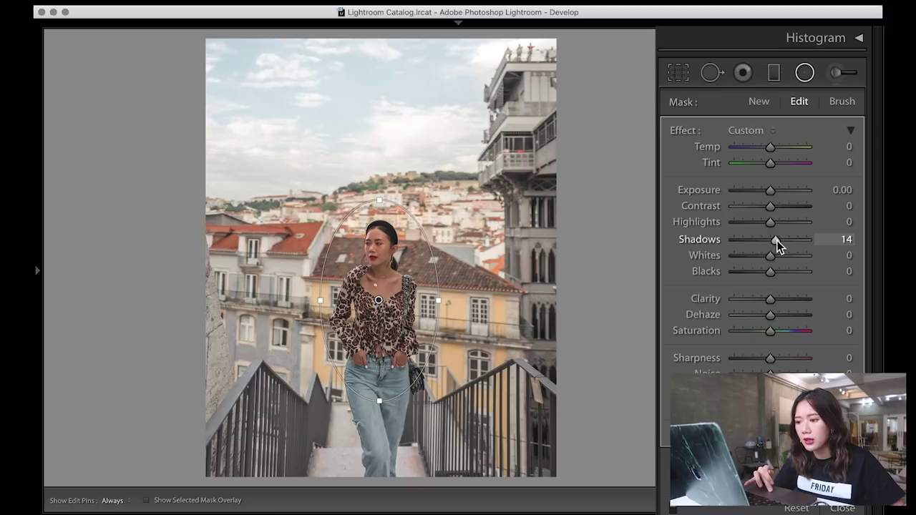
{"action": "left_click", "coordinate": [839, 190]}
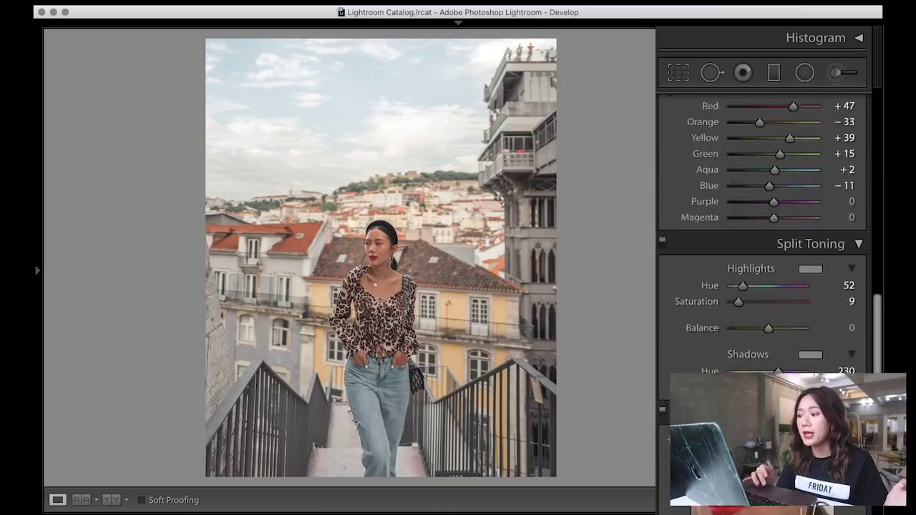
- Add a Highlight Priority post-crop vignette to the photo with an Amount of -9
{"action": "scroll", "coordinate": [762, 214], "scroll_direction": "down", "scroll_amount": 10}
{"action": "scroll", "coordinate": [779, 314], "scroll_direction": "down", "scroll_amount": 10}
{"action": "scroll", "coordinate": [779, 315], "scroll_direction": "up", "scroll_amount": 3}
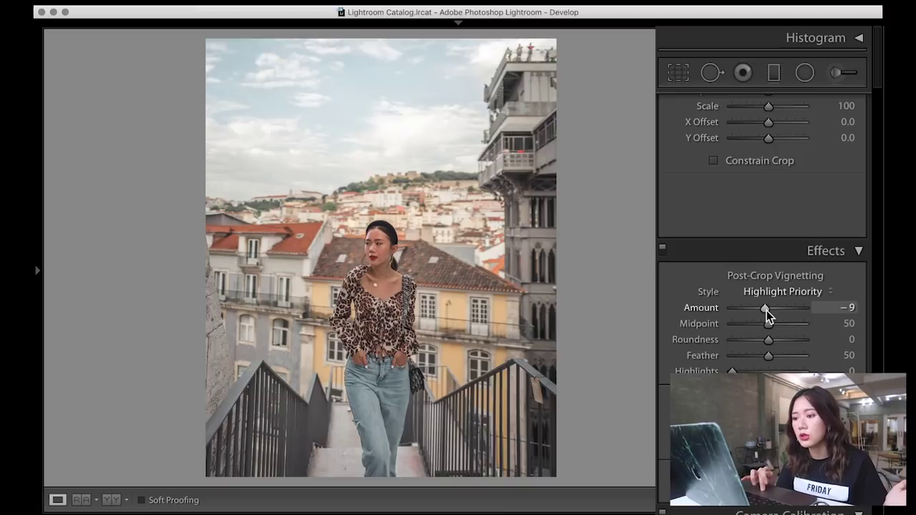
{"action": "scroll", "coordinate": [781, 215], "scroll_direction": "up", "scroll_amount": 3}
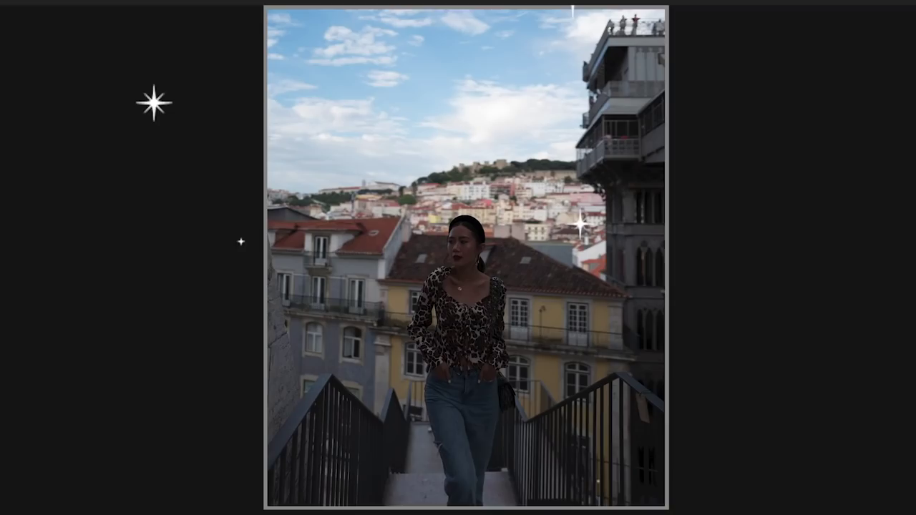